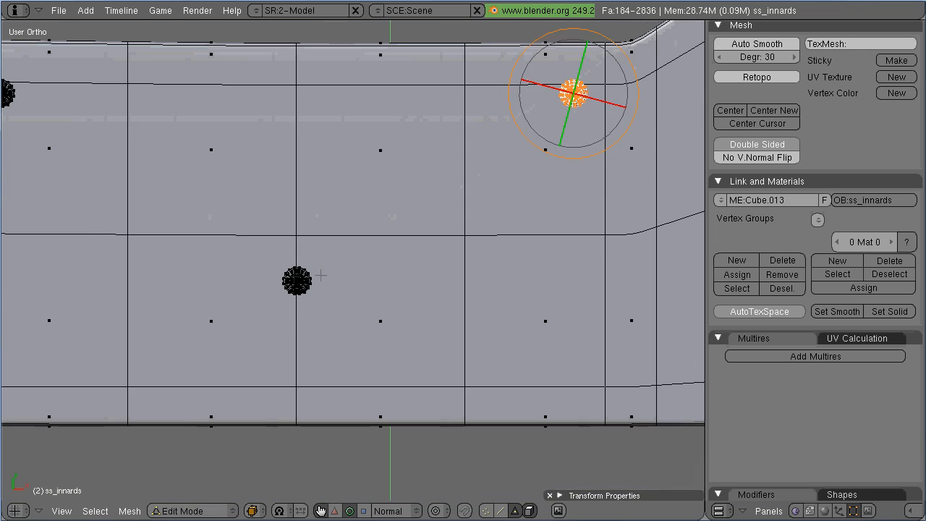
# - Rotate the main plate's lower middle, inner-left, upper-left and lower-left screws to varied angles
pyautogui.rightClick(295, 275)
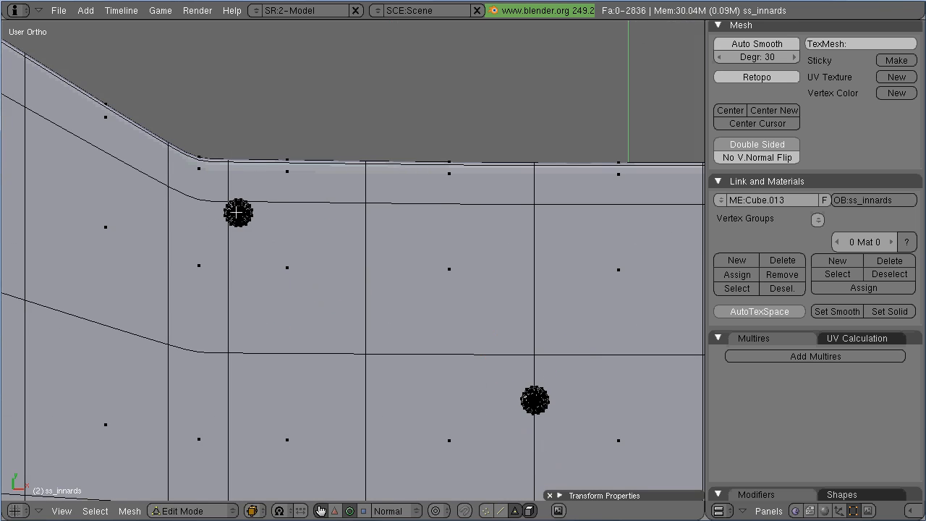
pyautogui.rightClick(238, 211)
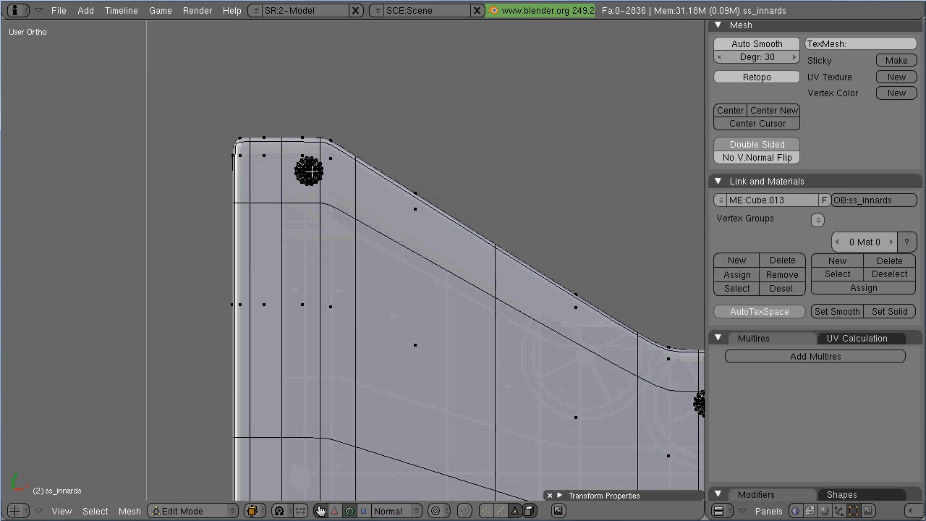
pyautogui.rightClick(309, 170)
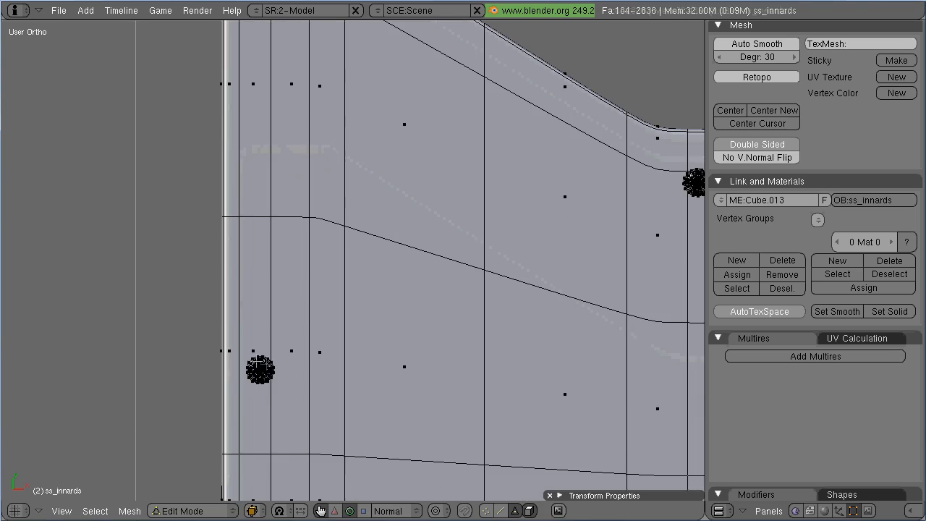
pyautogui.rightClick(259, 368)
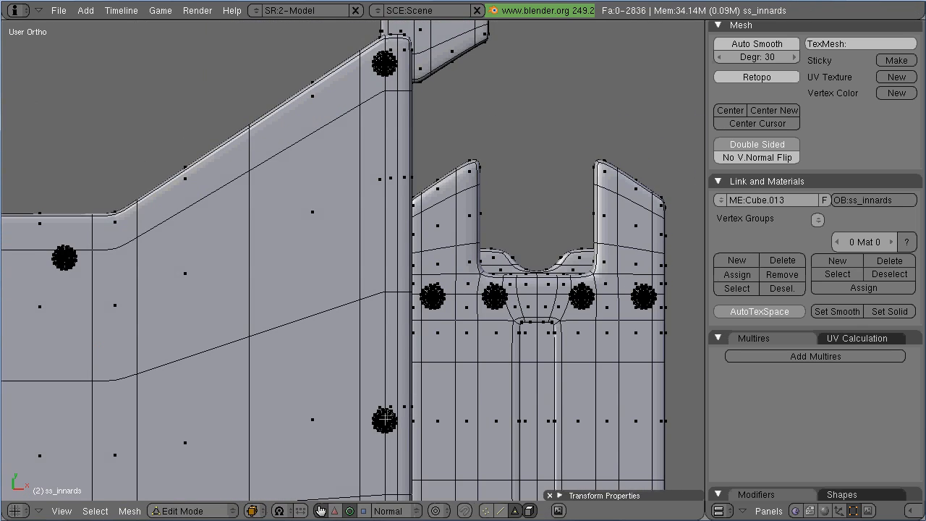
# - Rotate the screws along the main plate's right edge to different angles and check the result in Object Mode
pyautogui.press('l')
pyautogui.press('r')
pyautogui.click(391, 374)
pyautogui.press('a')
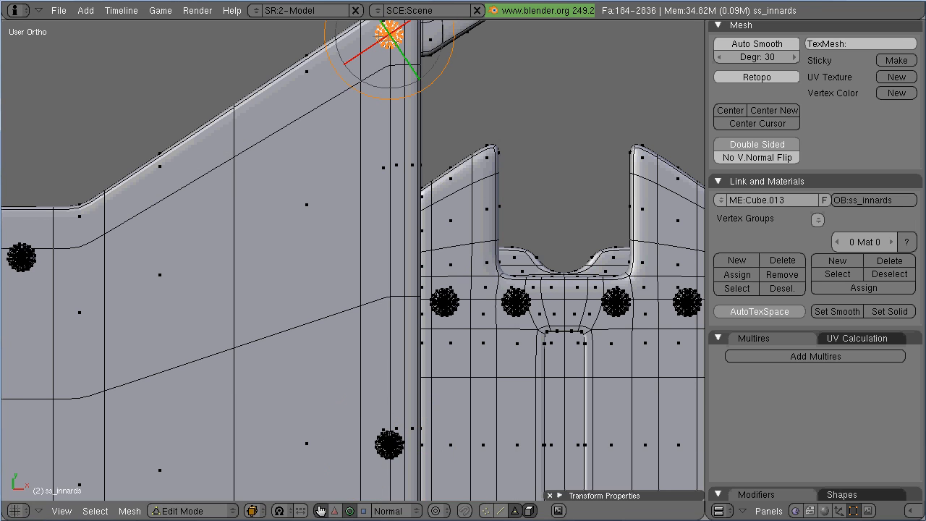
pyautogui.press('Tab')
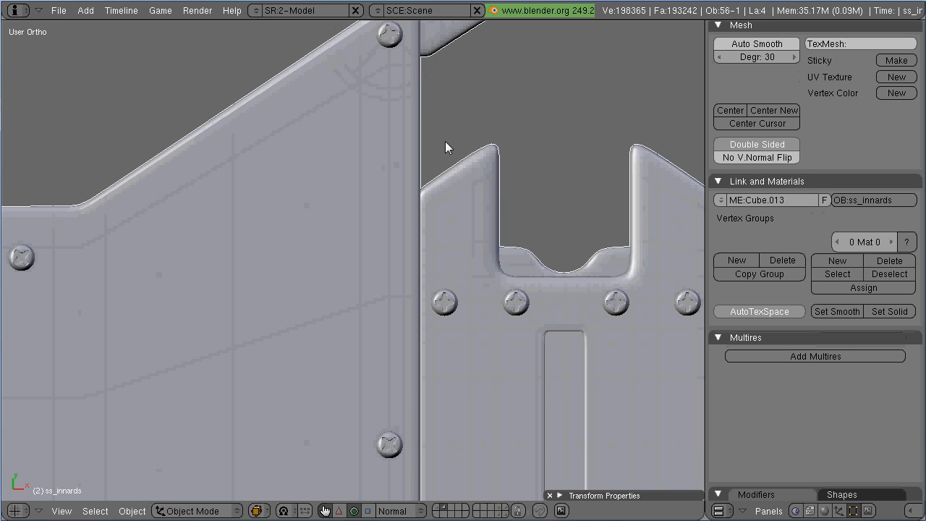
# - Rotate the screw near the inner-right corner of the main plate to a new angle
pyautogui.press('Tab')
pyautogui.press('l')
pyautogui.press('a')
pyautogui.press('l')
pyautogui.press('r')
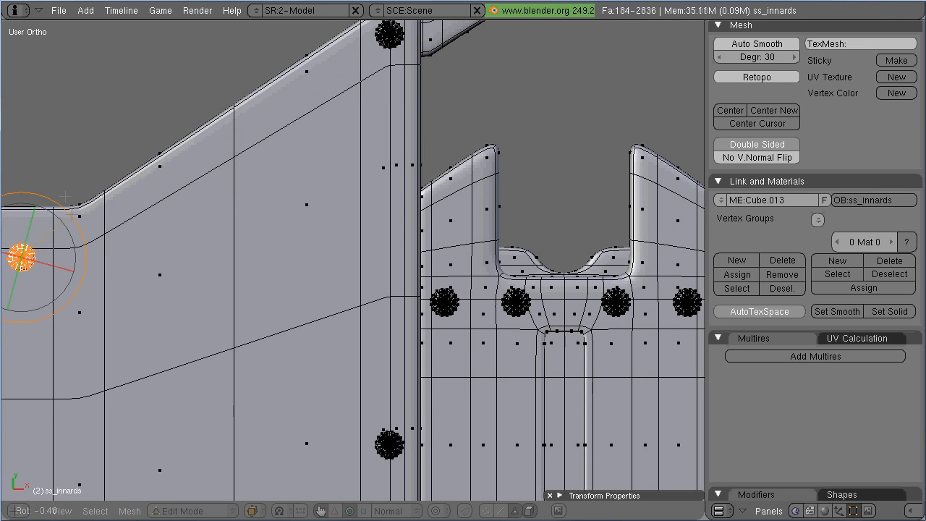
pyautogui.click(463, 364)
pyautogui.press('a')
pyautogui.press('Tab')
# - Rotate the first three screws from the left on the small slotted bracket, each to a different angle
pyautogui.keyDown('shift'); pyautogui.moveTo(562, 331); pyautogui.dragTo(305, 283, button='middle'); pyautogui.keyUp('shift')
pyautogui.keyDown('shift'); pyautogui.moveTo(306, 283); pyautogui.dragTo(238, 291, button='middle'); pyautogui.keyUp('shift')
pyautogui.press('Tab')
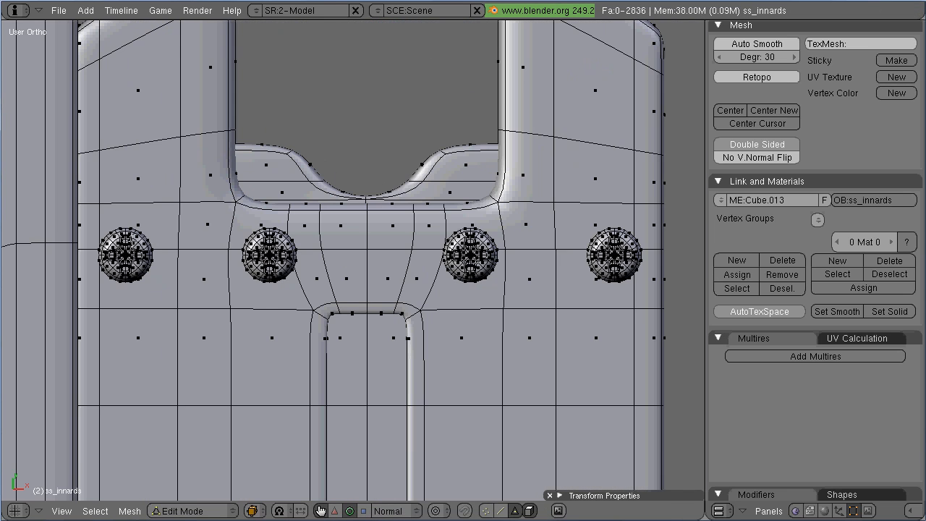
pyautogui.press('l')
pyautogui.moveTo(185, 230); pyautogui.dragTo(181, 243)
pyautogui.press('a')
pyautogui.press('l')
pyautogui.moveTo(319, 215); pyautogui.dragTo(331, 250)
pyautogui.press('a')
pyautogui.press('l')
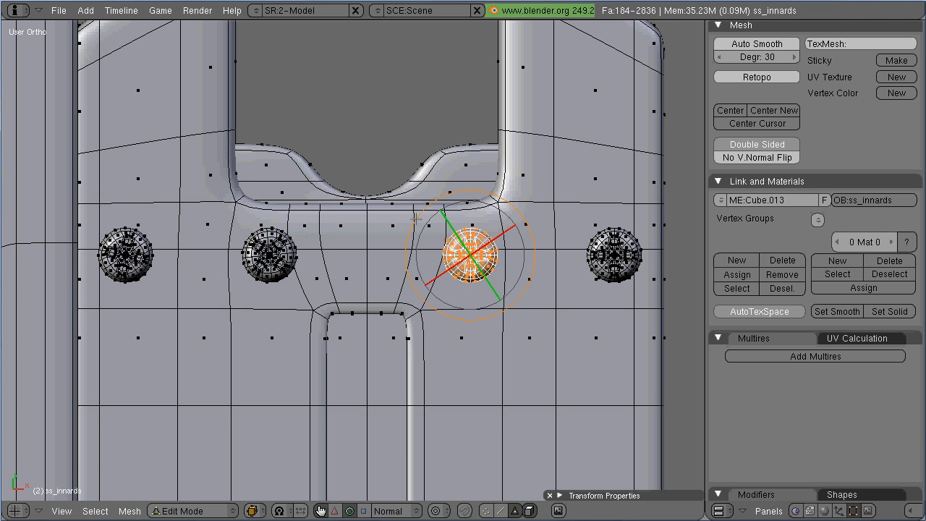
pyautogui.moveTo(416, 218); pyautogui.dragTo(427, 210)
pyautogui.press('a')
# - Rotate the bracket's rightmost screw slightly and review all the screws in Object Mode
pyautogui.press('Tab')
pyautogui.press('Tab')
pyautogui.press('l')
pyautogui.moveTo(517, 210); pyautogui.dragTo(523, 220)
pyautogui.press('Tab')
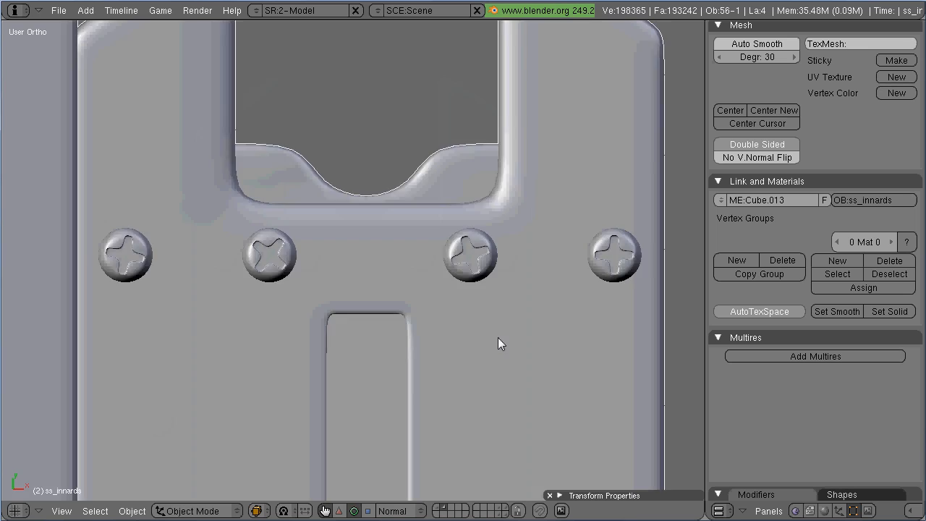
pyautogui.scroll(-6, 498, 344)
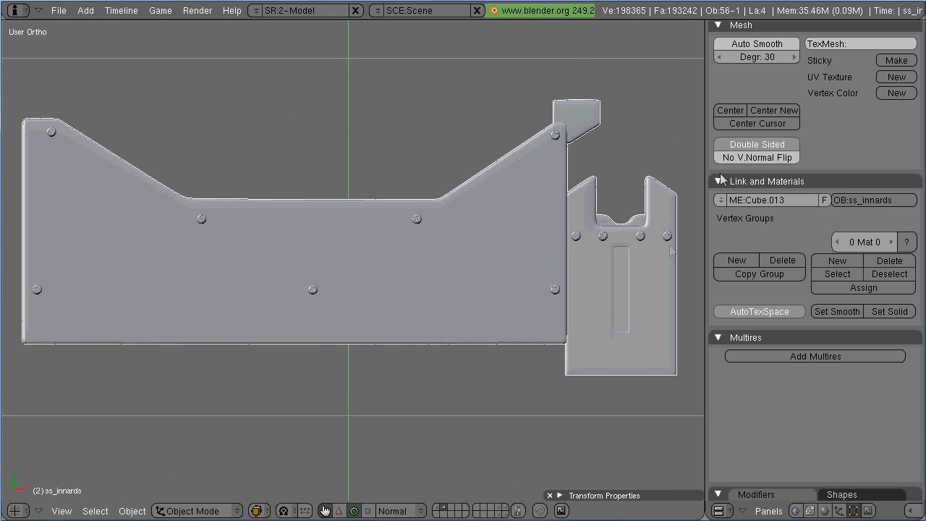
# - In Edit Mode, select all linked faces of the plate's lower middle, inner-right, inner-left and upper-left screws
pyautogui.click(721, 200)
pyautogui.press('Tab')
pyautogui.scroll(5, 243, 332)
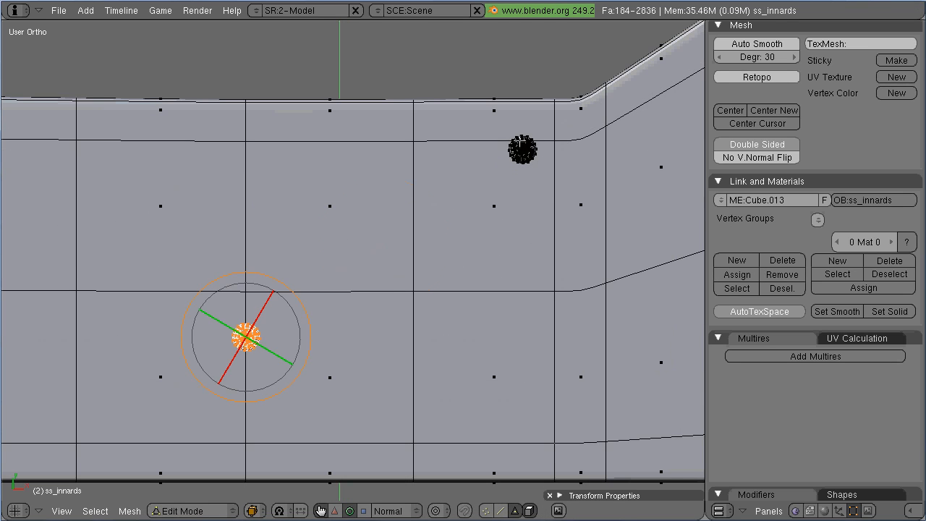
pyautogui.press('l')
pyautogui.keyDown('shift'); pyautogui.moveTo(521, 144); pyautogui.dragTo(727, 154, button='middle'); pyautogui.keyUp('shift')
pyautogui.press('l')
pyautogui.keyDown('shift'); pyautogui.moveTo(138, 165); pyautogui.dragTo(608, 322, button='middle'); pyautogui.keyUp('shift')
pyautogui.scroll(1, 608, 322)
pyautogui.press('l')
pyautogui.scroll(-1, 259, 138)
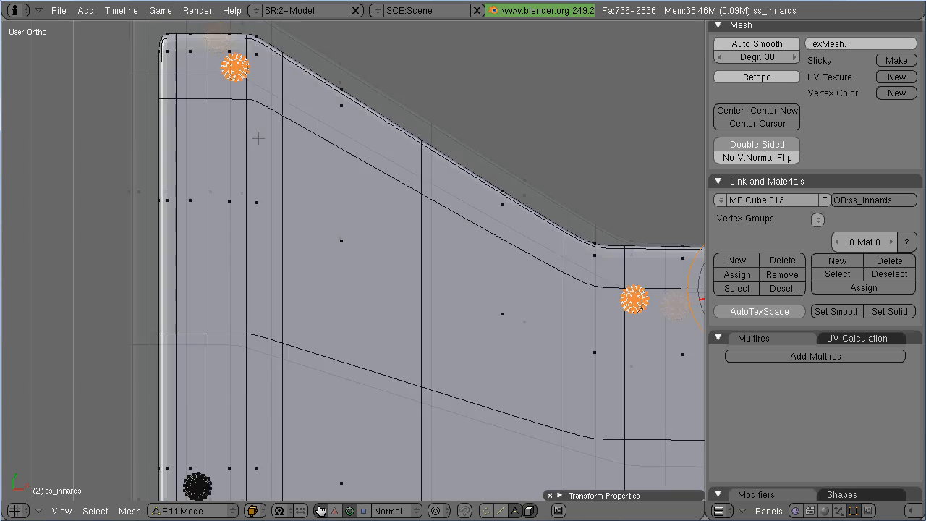
# - Add the main plate's lower-left and lower-right screws to the selection
pyautogui.keyDown('shift'); pyautogui.moveTo(201, 472); pyautogui.dragTo(215, 321, button='middle'); pyautogui.keyUp('shift')
pyautogui.press('l')
pyautogui.keyDown('shift'); pyautogui.moveTo(691, 282); pyautogui.dragTo(71, 331, button='middle'); pyautogui.keyUp('shift')
pyautogui.keyDown('ctrl'); pyautogui.moveTo(263, 340); pyautogui.dragTo(263, 424, button='middle'); pyautogui.keyUp('ctrl')
pyautogui.keyDown('shift'); pyautogui.moveTo(263, 425); pyautogui.dragTo(144, 349, button='middle'); pyautogui.keyUp('shift')
pyautogui.press('l')
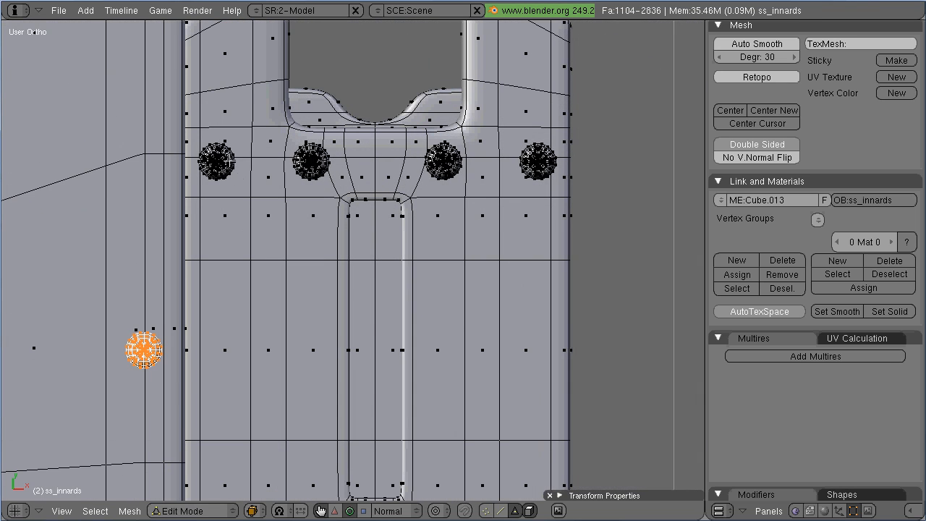
# - Add the four bracket screws and the plate's upper-right screw to the selection
pyautogui.press('l')
pyautogui.keyDown('shift'); pyautogui.moveTo(537, 161); pyautogui.dragTo(682, 453, button='middle'); pyautogui.keyUp('shift')
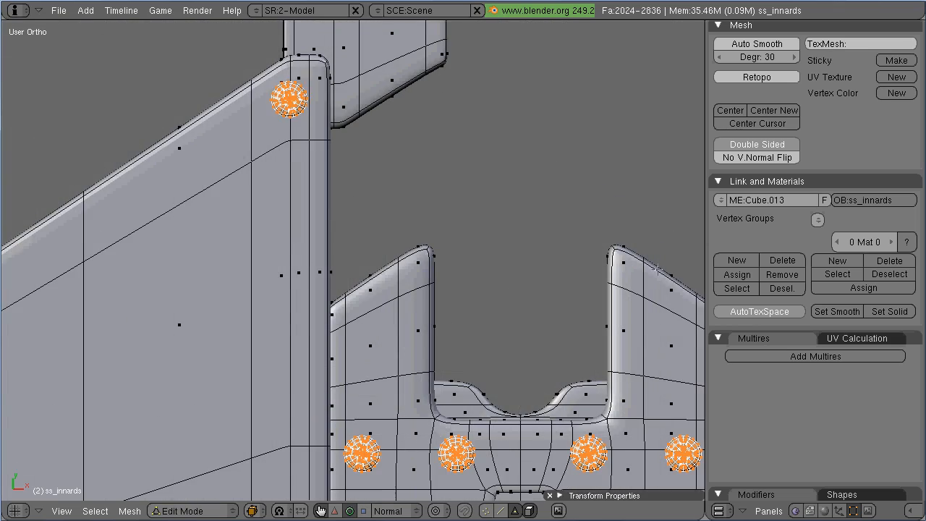
pyautogui.keyDown('ctrl'); pyautogui.moveTo(657, 269); pyautogui.dragTo(485, 263, button='middle'); pyautogui.keyUp('ctrl')
pyautogui.moveTo(484, 264)
pyautogui.keyDown('shift'); pyautogui.mouseDown(button='middle')
pyautogui.moveTo(624, 194)
pyautogui.moveTo(533, 217)
pyautogui.mouseUp(button='middle'); pyautogui.keyUp('shift')
pyautogui.keyDown('shift'); pyautogui.moveTo(381, 253); pyautogui.dragTo(502, 210, button='middle'); pyautogui.keyUp('shift')
# - Split the 3D viewport vertically and turn the new area into a second Buttons window with vertically aligned panels
pyautogui.click(826, 512)
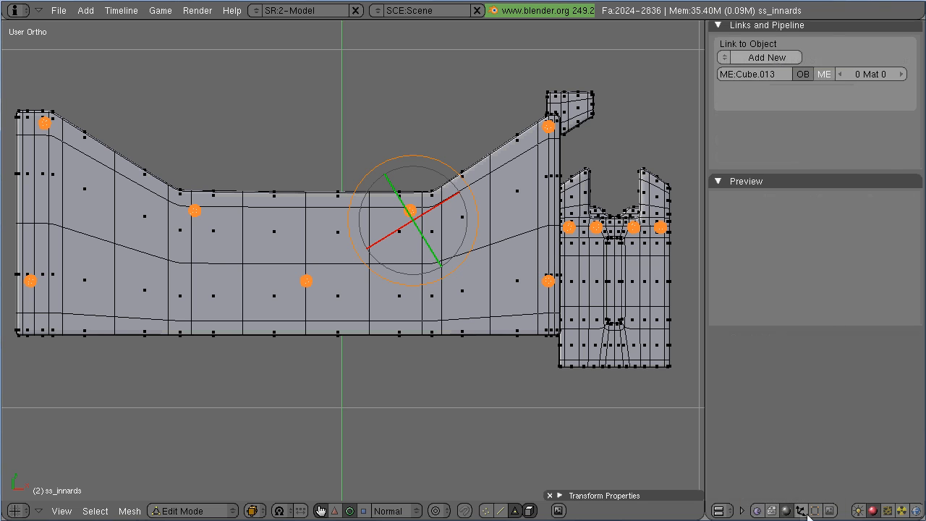
pyautogui.click(803, 512)
pyautogui.click(518, 23)
pyautogui.click(471, 45)
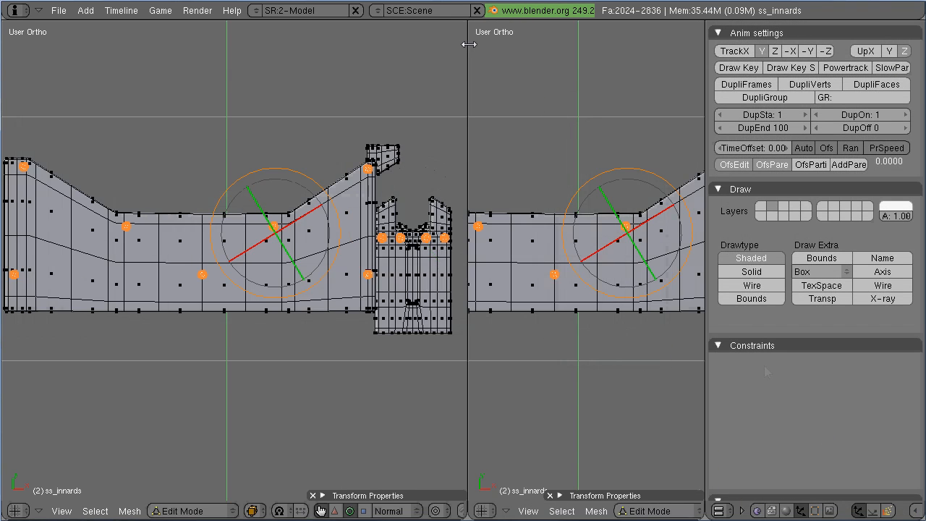
pyautogui.click(479, 511)
pyautogui.click(507, 331)
pyautogui.rightClick(547, 370)
pyautogui.click(548, 383)
# - Resize the areas and show the shading settings in the new Buttons window and the editing settings in the original one
pyautogui.moveTo(470, 365); pyautogui.dragTo(500, 366)
pyautogui.moveTo(705, 366); pyautogui.dragTo(738, 365)
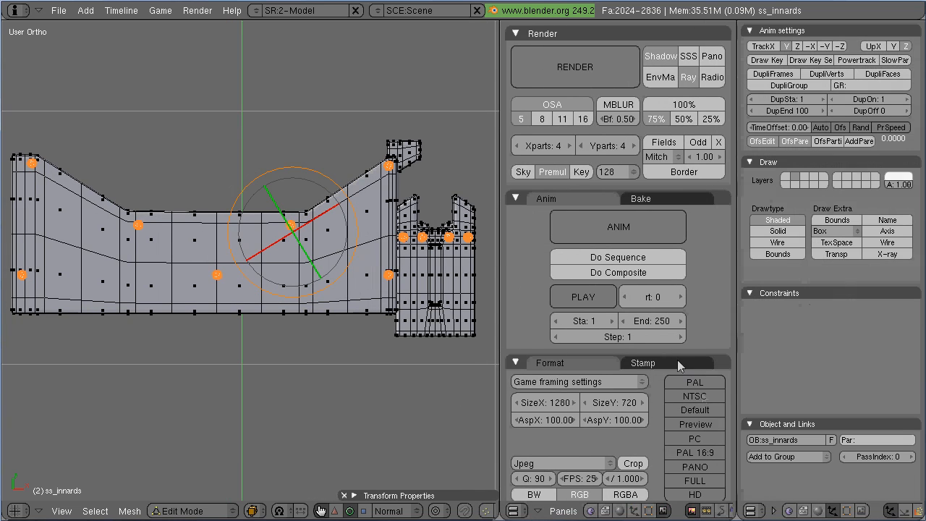
pyautogui.moveTo(499, 355); pyautogui.dragTo(520, 354)
pyautogui.moveTo(738, 355); pyautogui.dragTo(731, 355)
pyautogui.click(640, 511)
pyautogui.click(841, 511)
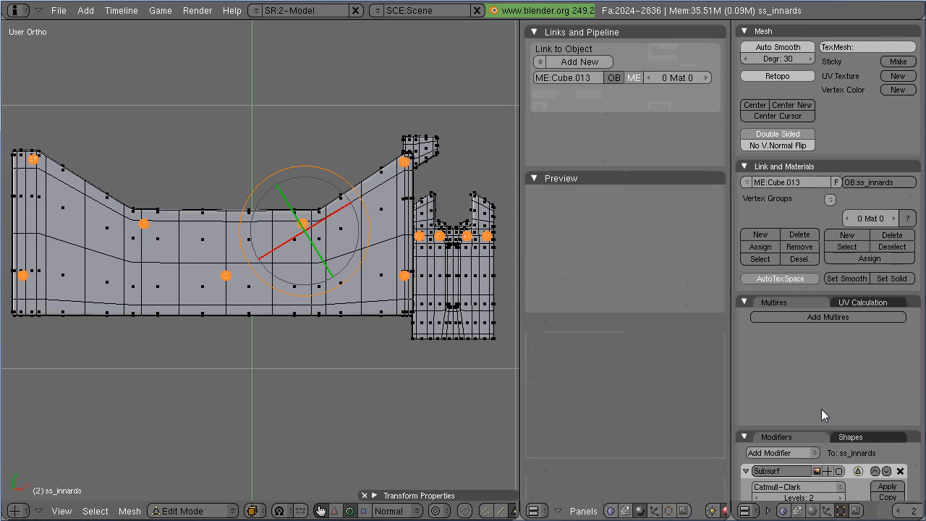
pyautogui.scroll(-6, 822, 409)
pyautogui.scroll(6, 822, 409)
pyautogui.click(655, 511)
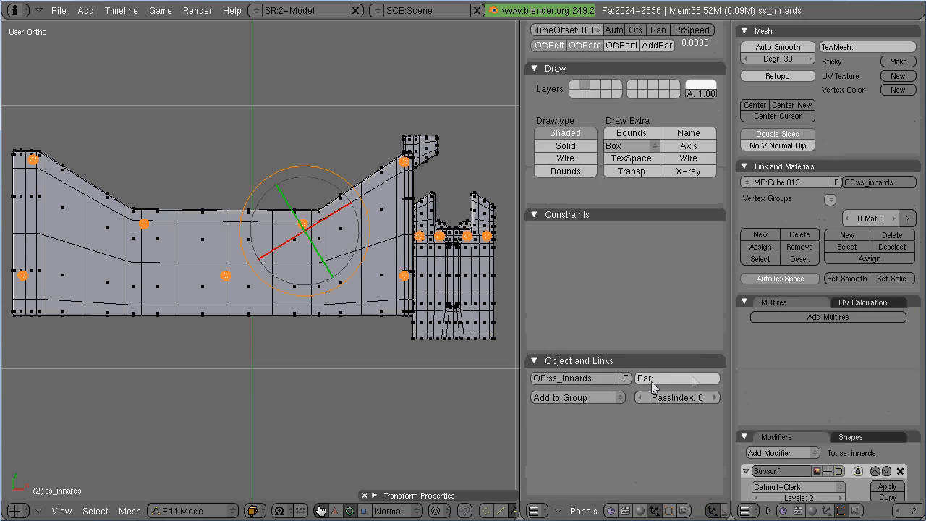
pyautogui.click(640, 511)
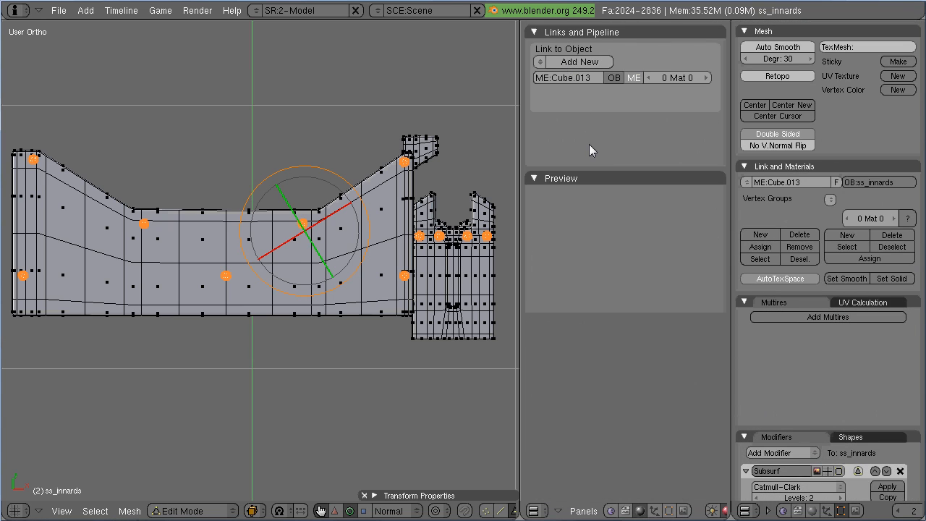
# - Add a new material to the mesh, collapse the SSS settings, and name the material "Screws MAT"
pyautogui.click(851, 235)
pyautogui.click(532, 31)
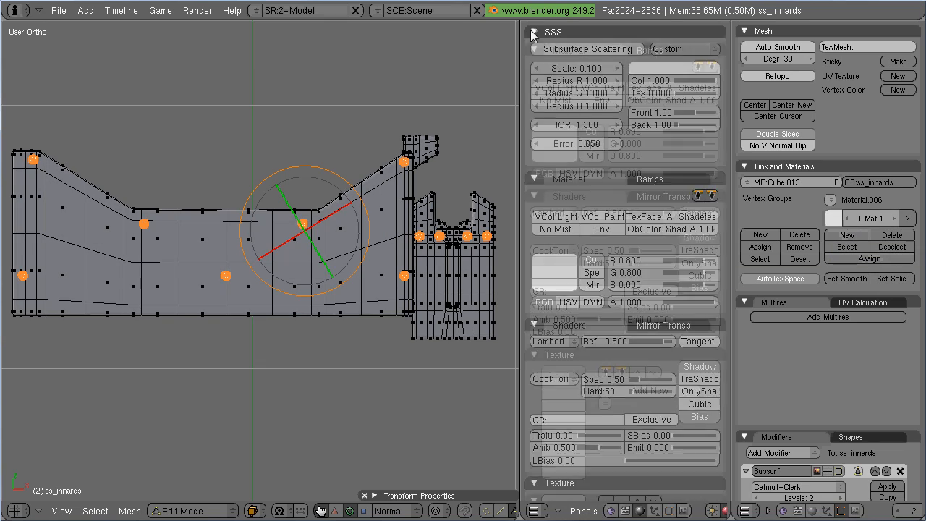
pyautogui.scroll(-5, 610, 230)
pyautogui.moveTo(589, 335); pyautogui.dragTo(586, 58)
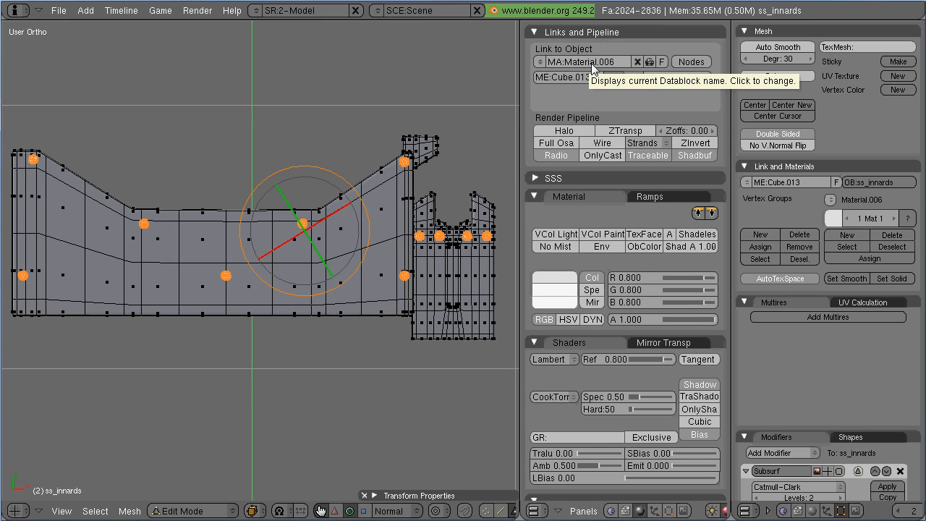
pyautogui.click(592, 63)
pyautogui.write('Screws MAT')
pyautogui.press('Return')
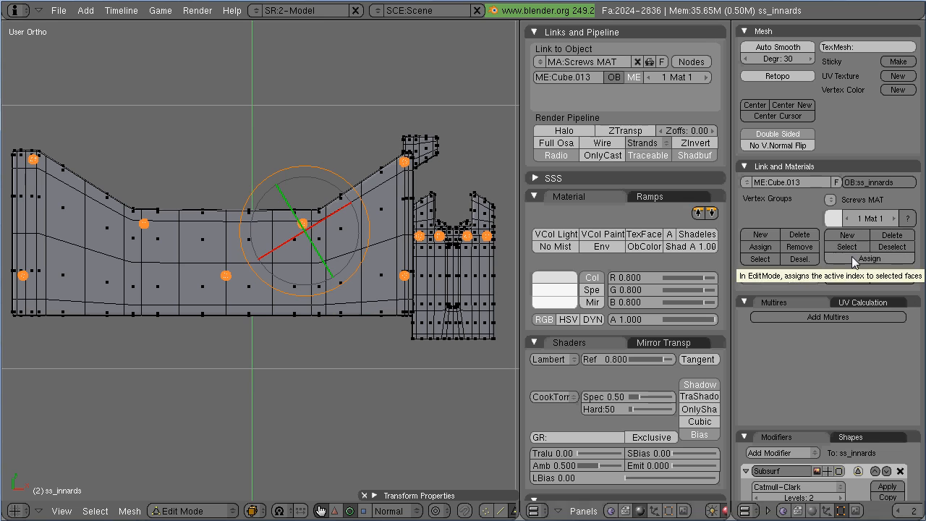
# - Rename the first material "Base MAT" and deselect all the faces that use it
pyautogui.click(847, 246)
pyautogui.click(592, 63)
pyautogui.write('Base MAT')
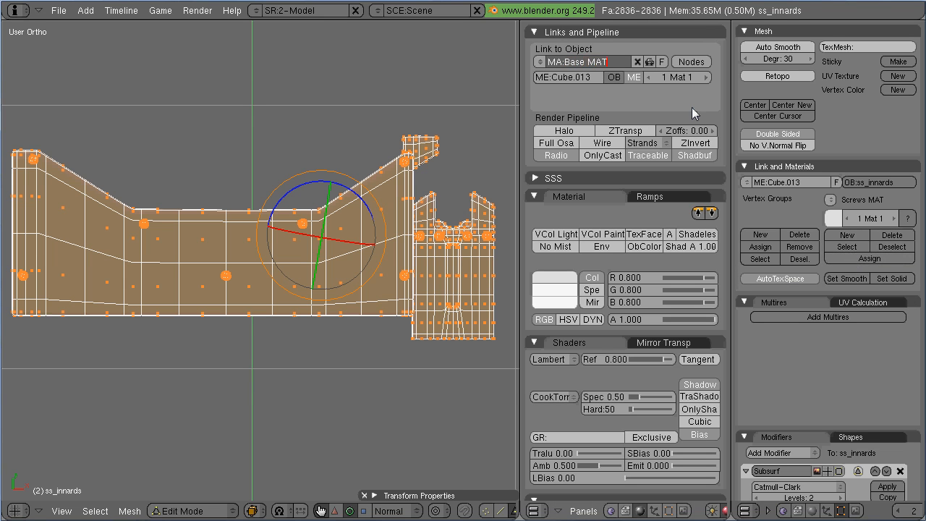
pyautogui.press('Return')
pyautogui.click(889, 248)
pyautogui.click(849, 246)
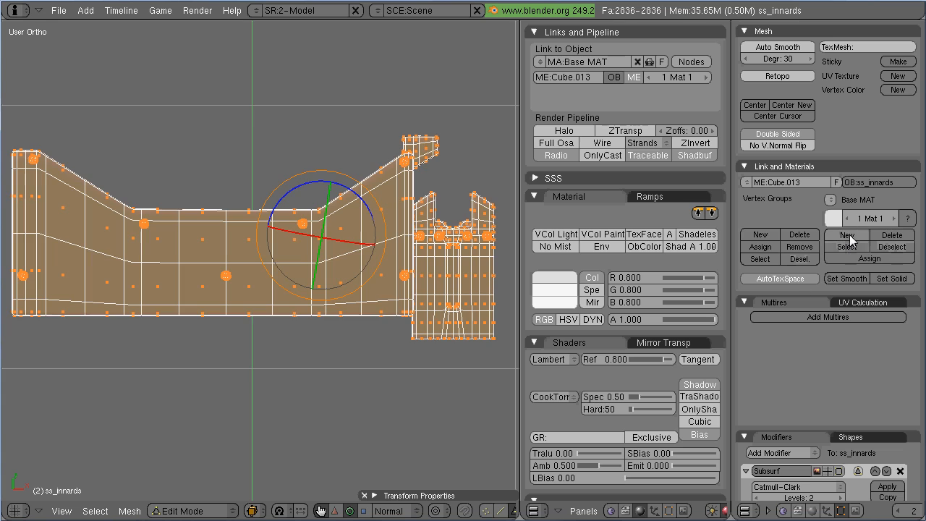
pyautogui.click(892, 247)
# - Select all linked faces of the four bracket screws and the two screws on the main plate's right edge
pyautogui.hotkey('shift', 'b')
pyautogui.moveTo(515, 149); pyautogui.dragTo(375, 307)
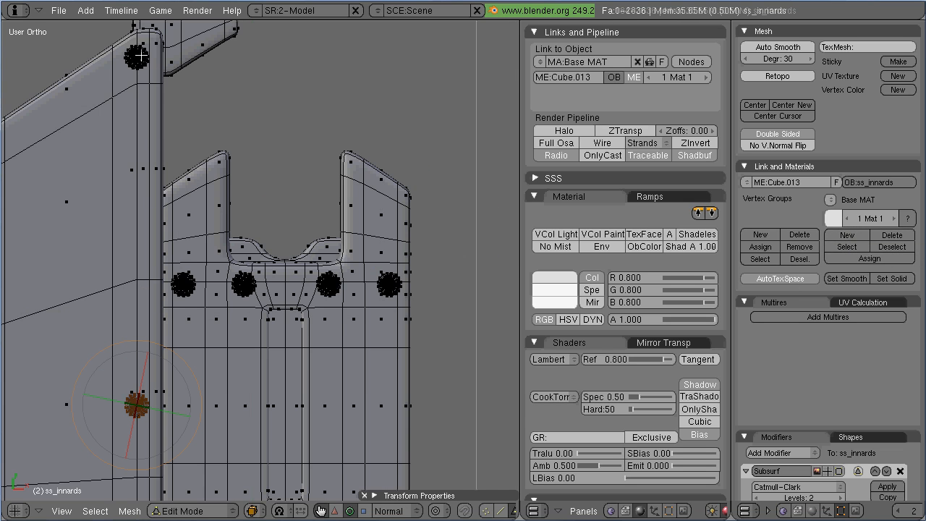
pyautogui.click(383, 82)
pyautogui.keyDown('ctrl'); pyautogui.moveTo(134, 399); pyautogui.dragTo(93, 449, button='middle'); pyautogui.keyUp('ctrl')
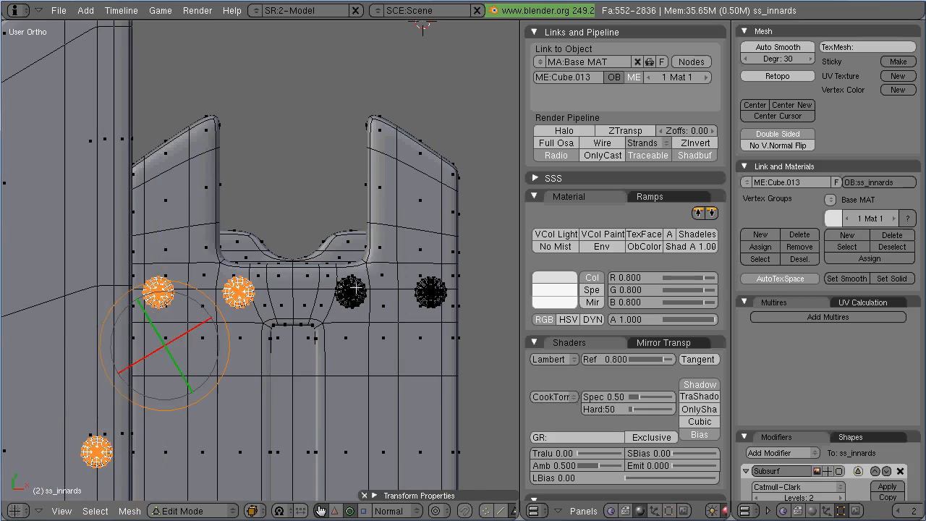
pyautogui.press('l')
pyautogui.hotkey('shift', 'l')
pyautogui.keyDown('ctrl'); pyautogui.moveTo(357, 288); pyautogui.dragTo(356, 325, button='middle'); pyautogui.keyUp('ctrl')
pyautogui.press('l')
pyautogui.press('l')
pyautogui.keyDown('shift'); pyautogui.moveTo(304, 377); pyautogui.dragTo(289, 130, button='middle'); pyautogui.keyUp('shift')
pyautogui.scroll(3, 260, 260)
pyautogui.press('l')
pyautogui.scroll(-5, 225, 122)
pyautogui.keyDown('shift'); pyautogui.moveTo(225, 122); pyautogui.dragTo(489, 361, button='middle'); pyautogui.keyUp('shift')
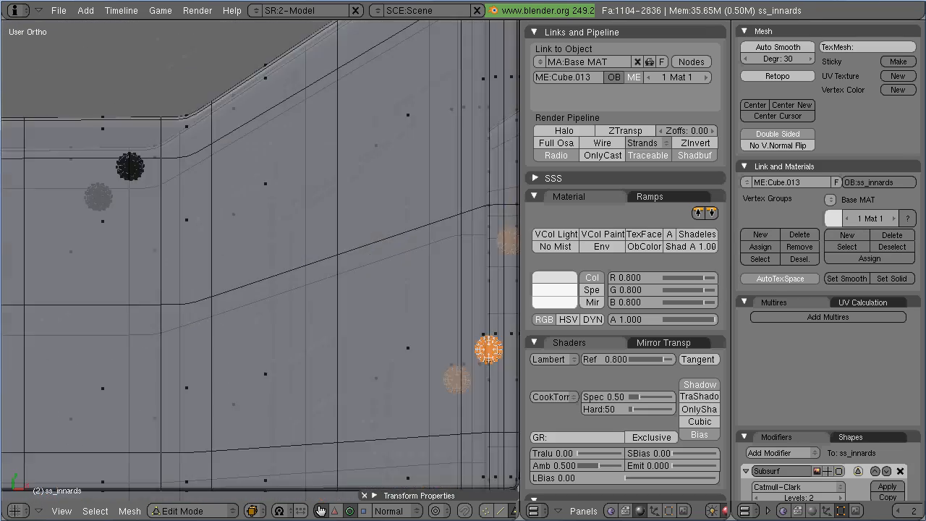
# - Add the five remaining screws in the middle and on the left side of the main plate to the selection
pyautogui.keyDown('shift'); pyautogui.moveTo(130, 166); pyautogui.dragTo(379, 156, button='middle'); pyautogui.keyUp('shift')
pyautogui.scroll(3, 378, 156)
pyautogui.press('l')
pyautogui.scroll(-2, 26, 380)
pyautogui.keyDown('shift'); pyautogui.moveTo(26, 380); pyautogui.dragTo(405, 337, button='middle'); pyautogui.keyUp('shift')
pyautogui.scroll(2, 178, 207)
pyautogui.press('l')
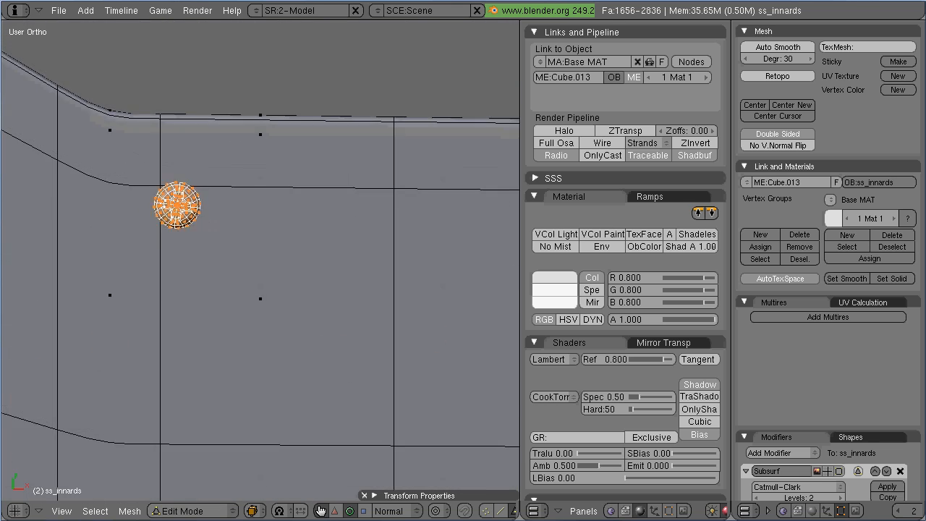
pyautogui.keyDown('shift'); pyautogui.moveTo(405, 304); pyautogui.dragTo(142, 405, button='middle'); pyautogui.keyUp('shift')
pyautogui.press('l')
pyautogui.press('l')
pyautogui.scroll(-5, 90, 127)
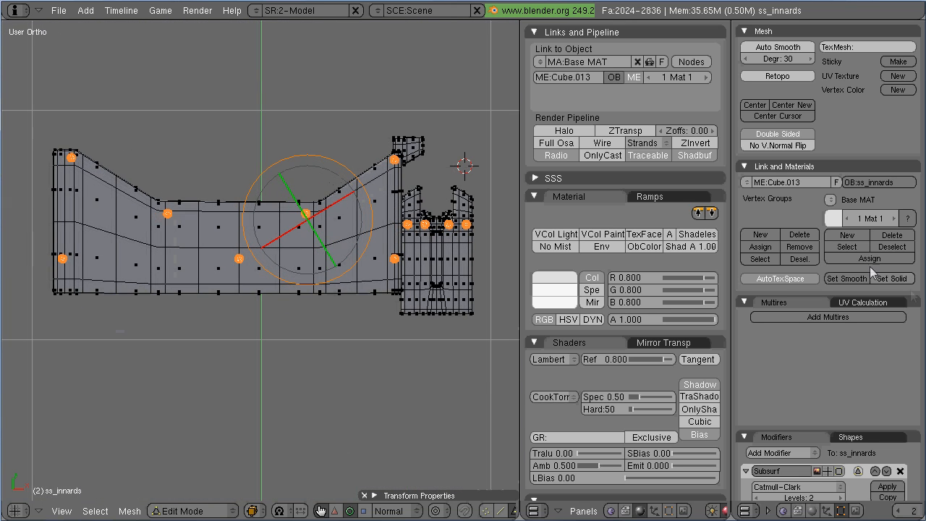
# - Add a second material slot, assign it to the selected screws, and name the material "Screws MAT"
pyautogui.click(855, 233)
pyautogui.click(868, 257)
pyautogui.click(592, 62)
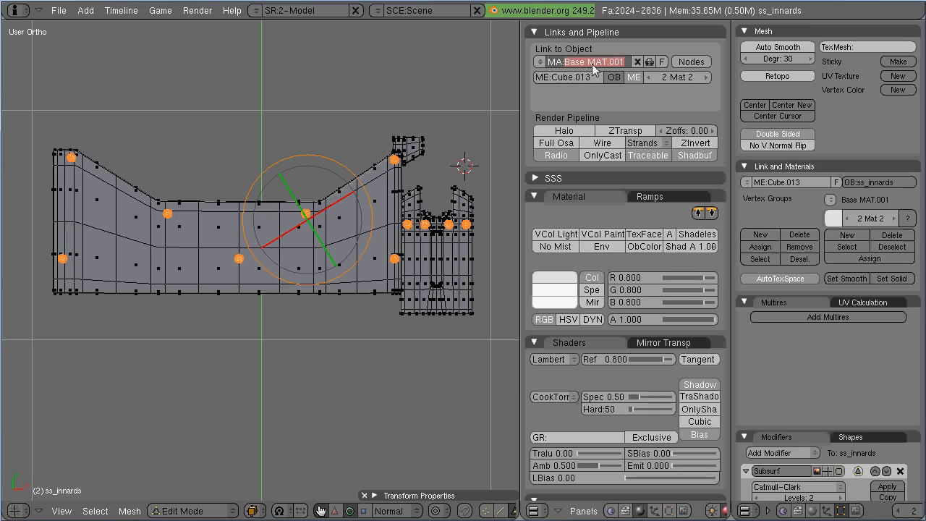
pyautogui.write('Screws A')
pyautogui.press('Return')
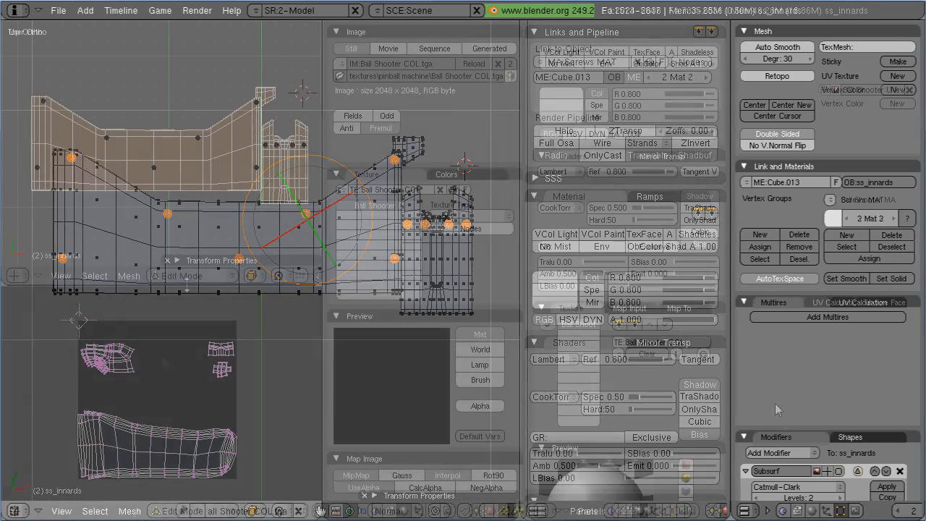
# - Unwrap the selected plate and bracket faces from the top view using Project From View
pyautogui.press('u')
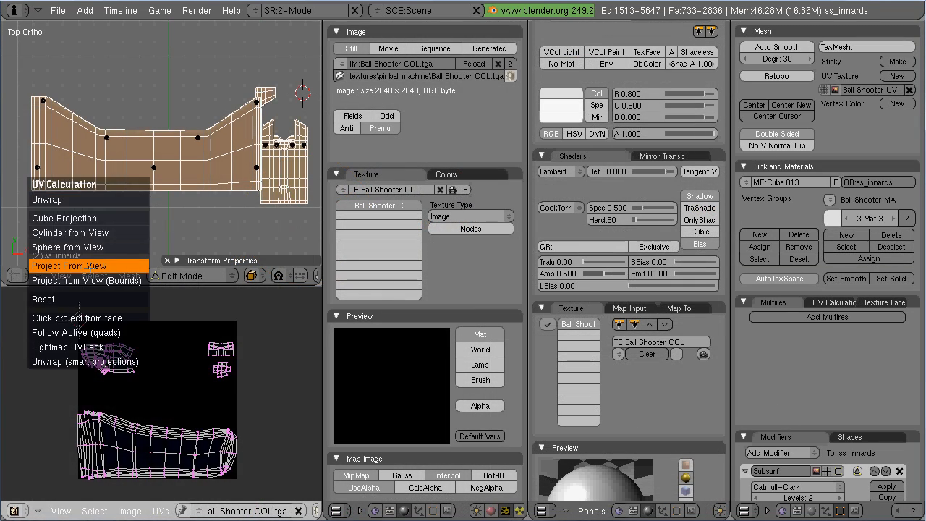
pyautogui.click(69, 203)
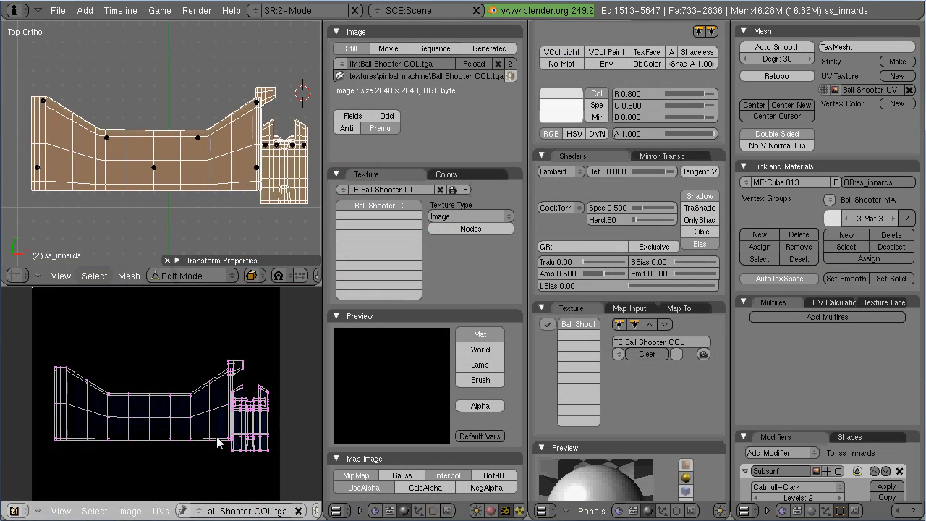
# - Move the small tab island to the top of the UV image and the main plate island to the lower left
pyautogui.hotkey('ctrl', 'Up')
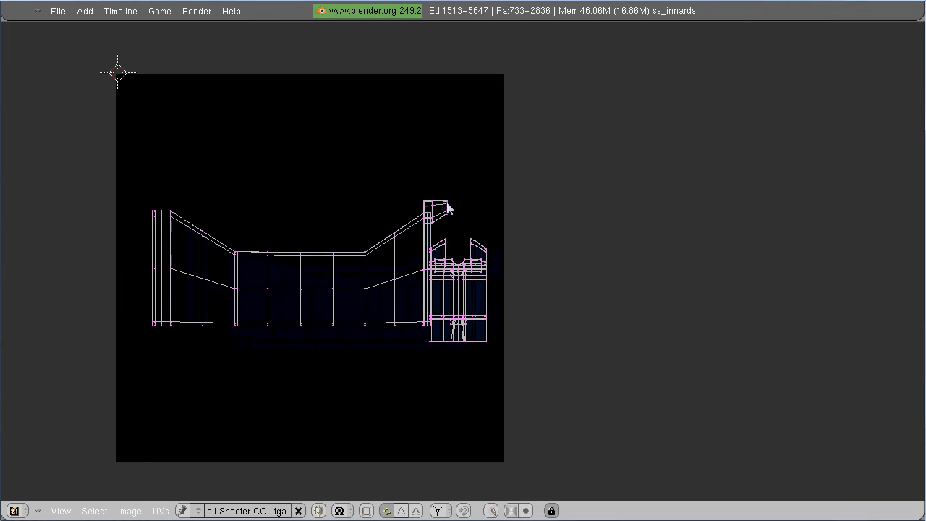
pyautogui.press('g')
pyautogui.click(440, 90)
pyautogui.press('a')
pyautogui.press('l')
pyautogui.press('g')
pyautogui.click(376, 346)
# - Move the bracket island clear of the main plate at the lower right and place the notched strip island just above it
pyautogui.press('a')
pyautogui.press('l')
pyautogui.press('g')
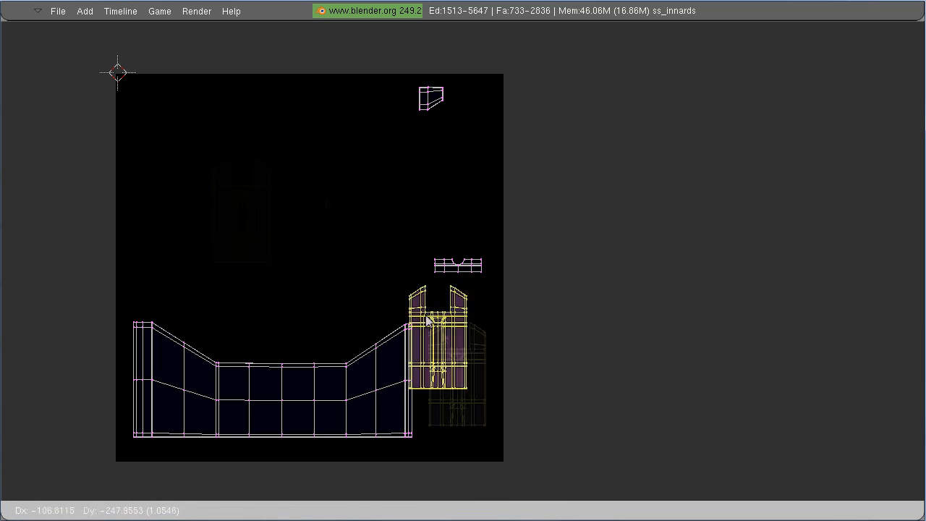
pyautogui.click(440, 339)
pyautogui.press('a')
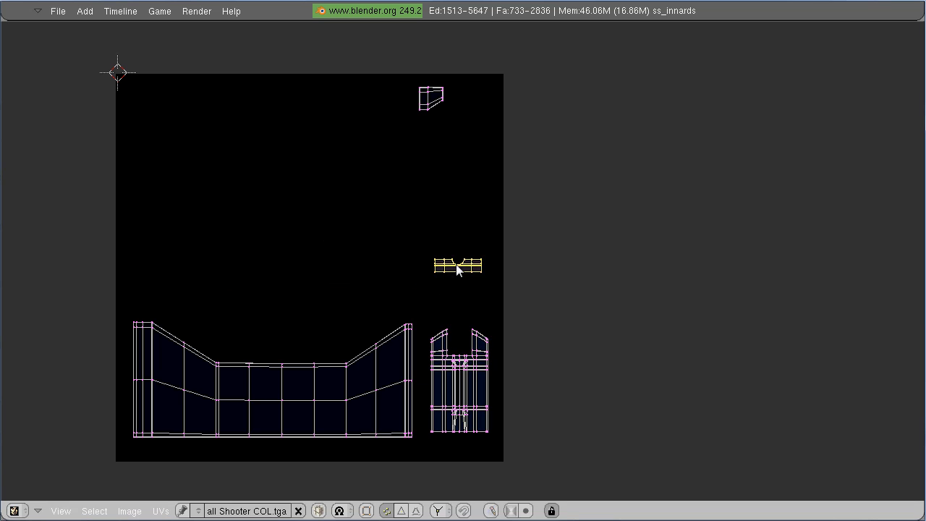
pyautogui.press('g')
pyautogui.click(461, 297)
# - Enlarge the main plate island to nearly the image width and place it along the bottom of the UV image
pyautogui.press('a')
pyautogui.press('l')
pyautogui.press('g')
pyautogui.click(273, 127)
pyautogui.press('s')
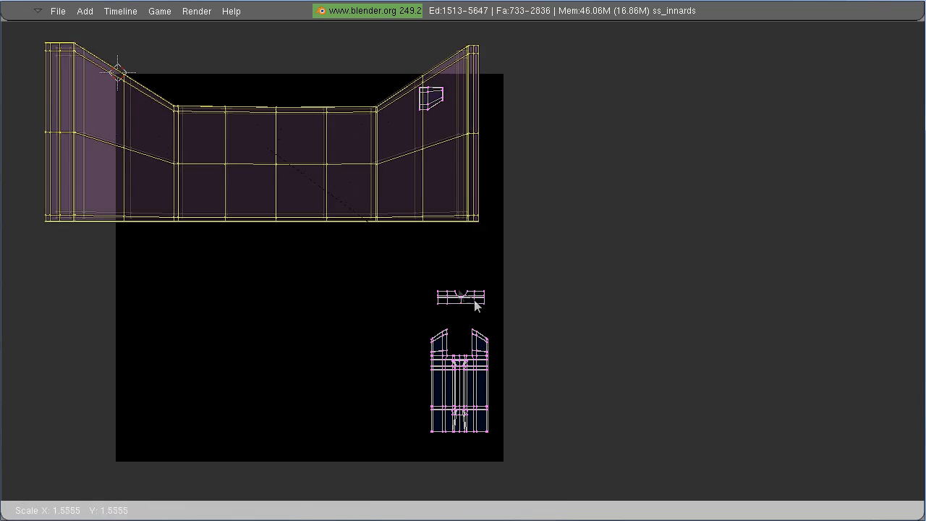
pyautogui.click(438, 278)
pyautogui.press('g')
pyautogui.click(399, 483)
# - Rotate the bracket island onto its side, enlarge it, and fit it into the upper-left corner of the UV image
pyautogui.press('a')
pyautogui.press('l')
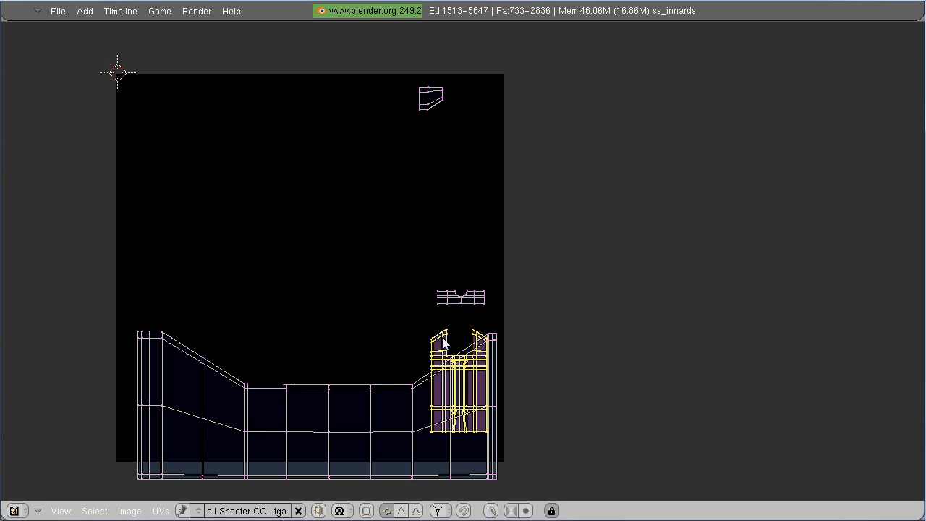
pyautogui.press('g')
pyautogui.click(166, 112)
pyautogui.press('r')
pyautogui.click(236, 85)
pyautogui.press('g')
pyautogui.click(232, 133)
pyautogui.press('s')
pyautogui.click(329, 199)
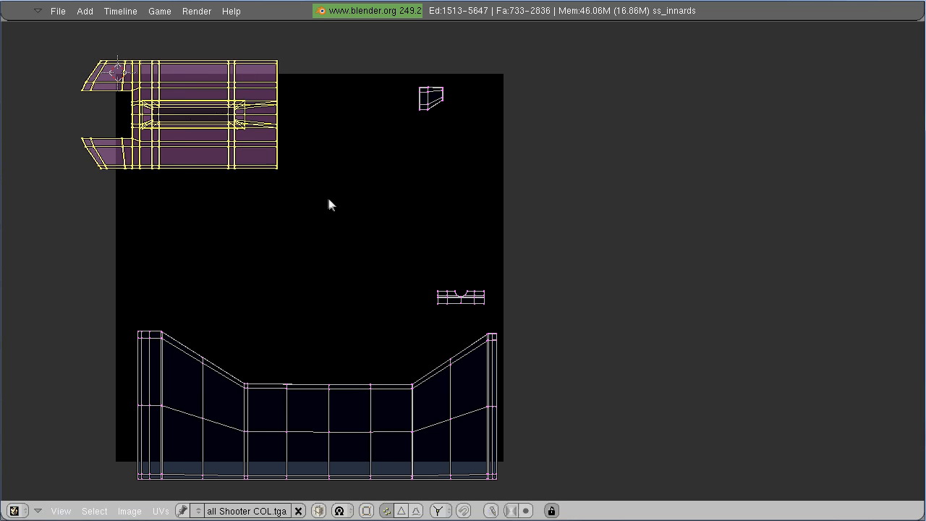
pyautogui.press('g')
pyautogui.click(372, 221)
# - Place the small tab island beside the bracket at the top of the UV image and enlarge it
pyautogui.press('a')
pyautogui.press('l')
pyautogui.press('g')
pyautogui.click(349, 97)
pyautogui.press('s')
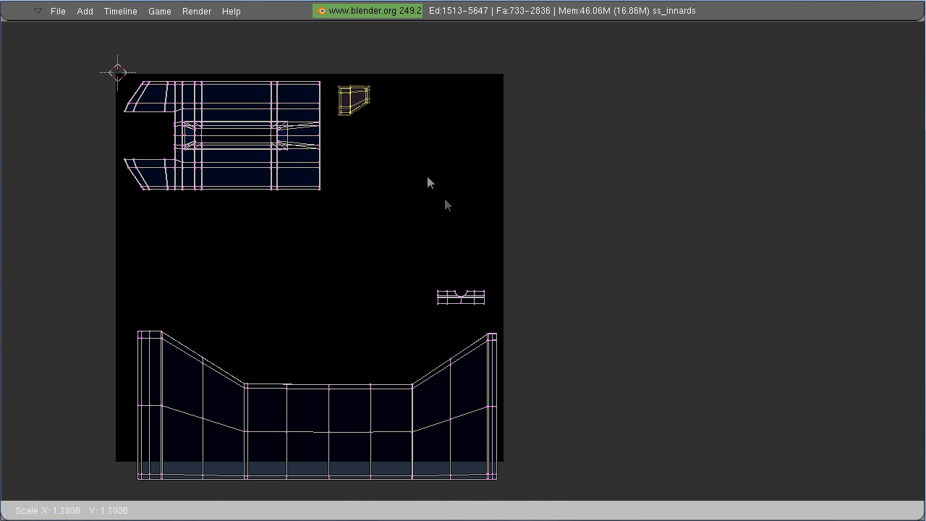
pyautogui.click(356, 128)
# - Enlarge the notched strip island and place it beside the tab island in the upper-right corner of the UV image
pyautogui.press('a')
pyautogui.press('l')
pyautogui.press('g')
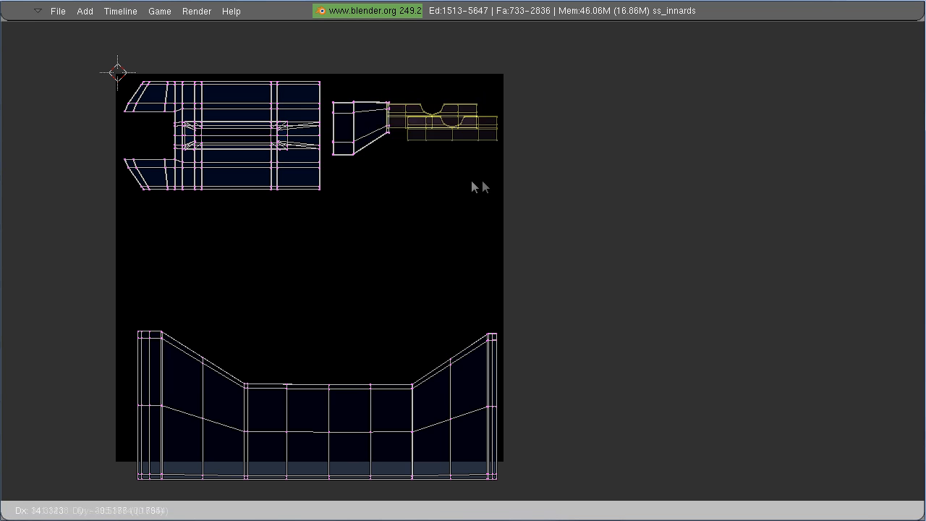
pyautogui.click(472, 182)
# - Move the main plate island up so it lies fully inside the UV image, and return to the multi-panel layout
pyautogui.press('a')
pyautogui.press('l')
pyautogui.press('g')
pyautogui.click(364, 310)
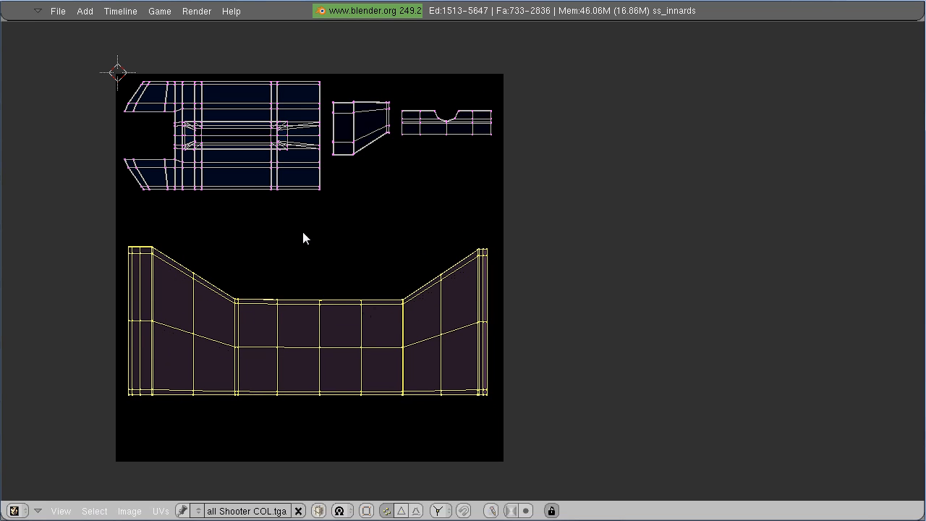
pyautogui.press('a')
pyautogui.hotkey('ctrl', 'Down')
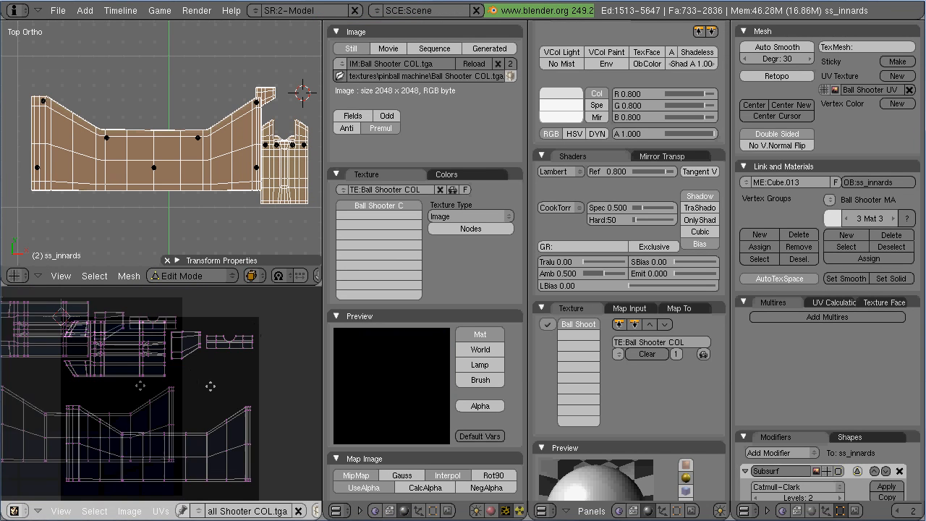
# - Start the UV face layout export for the ball shooter and accept the image export settings
pyautogui.click(132, 511)
pyautogui.click(161, 511)
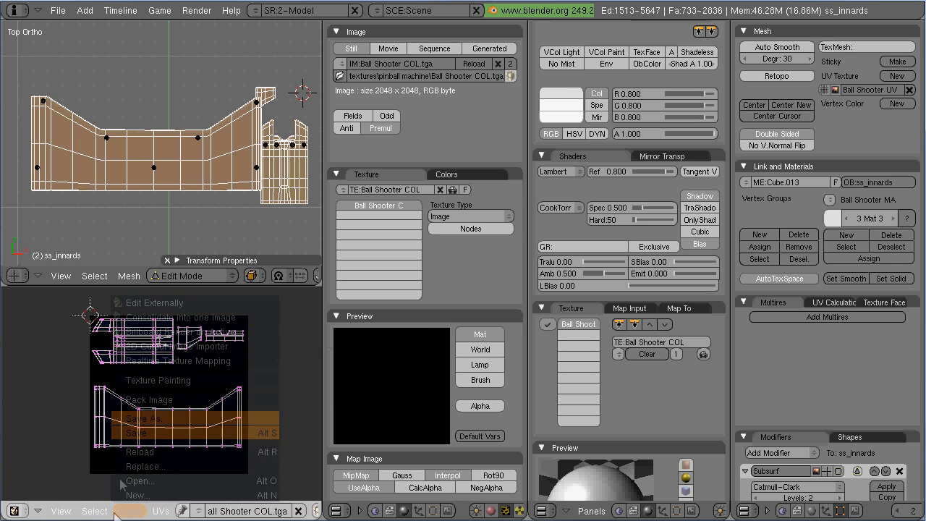
pyautogui.moveTo(304, 203)
pyautogui.click(377, 204)
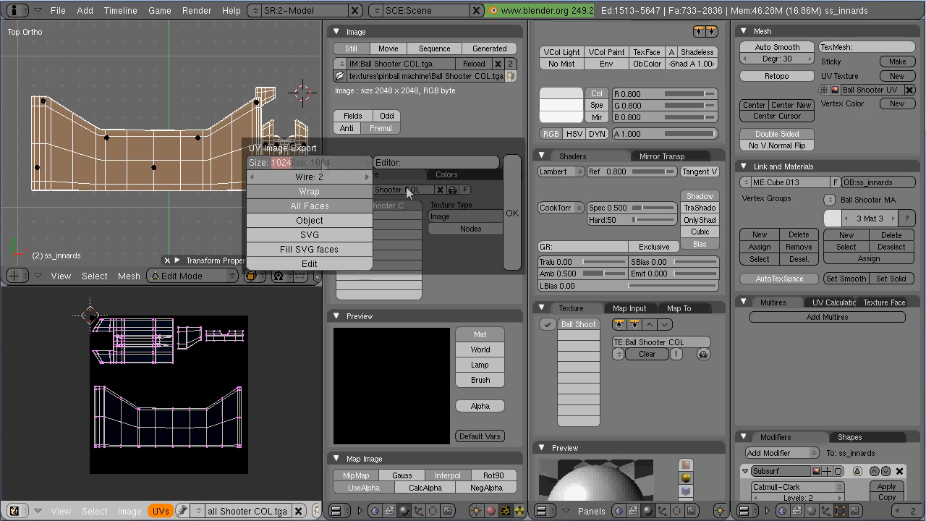
pyautogui.click(511, 214)
# - Save the exported UV layout as "Ball Shooter WIRES" in the textures\pinball machine folder
pyautogui.click(19, 304)
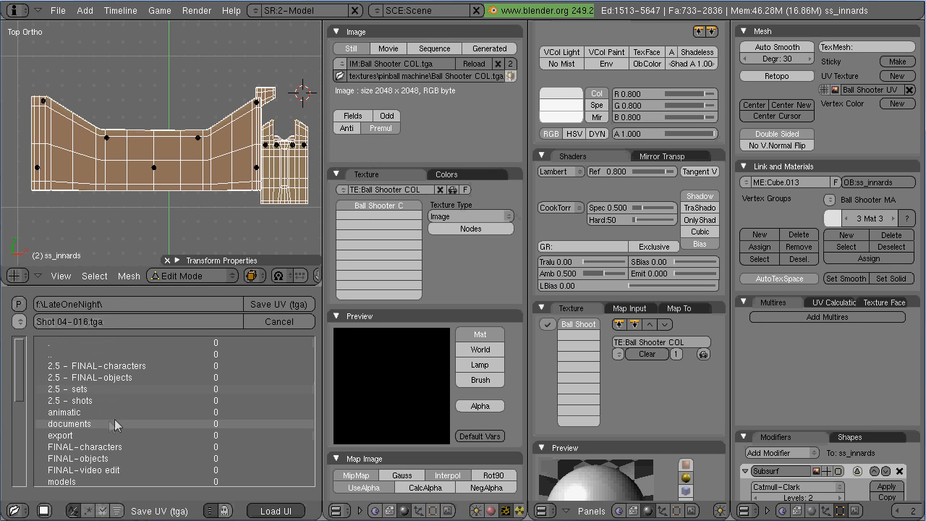
pyautogui.scroll(-5, 114, 419)
pyautogui.click(94, 469)
pyautogui.click(93, 447)
pyautogui.click(87, 323)
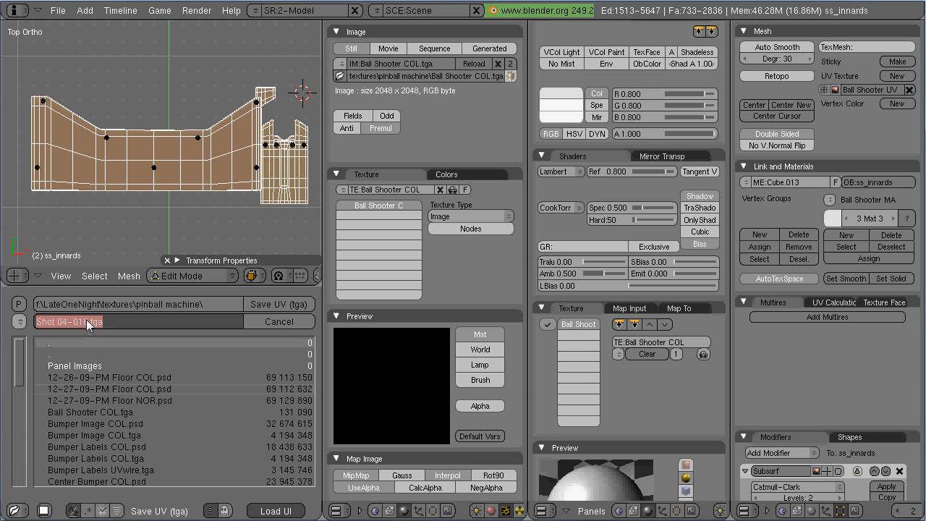
pyautogui.write('Ball Shooter WIRES')
pyautogui.press('Return')
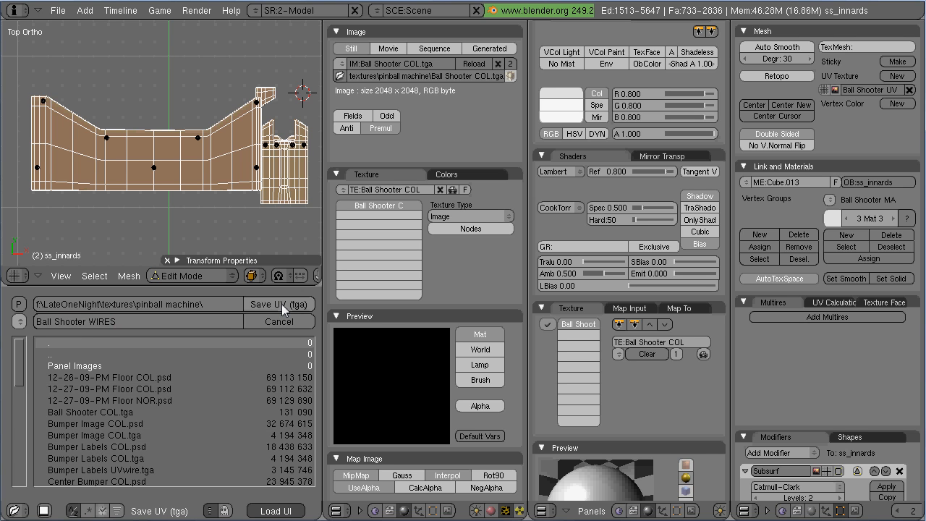
pyautogui.click(281, 304)
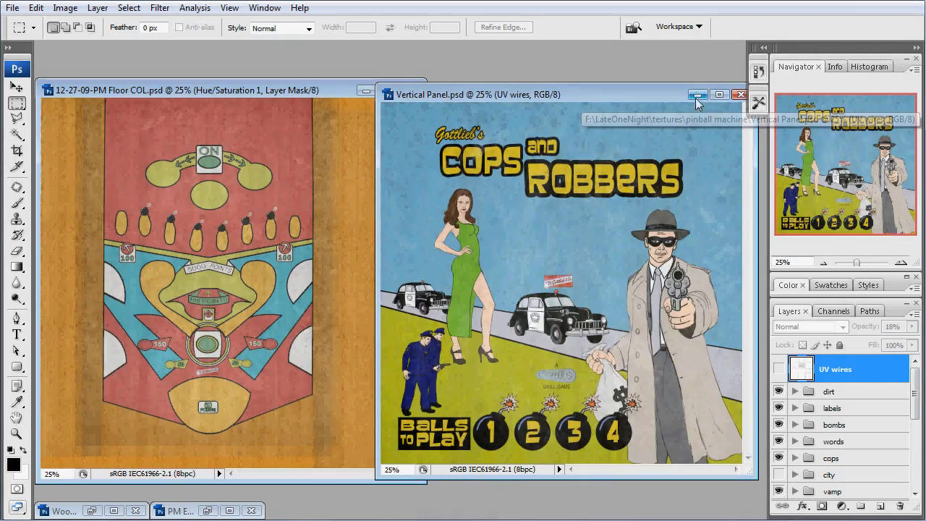
# - Switch to Photoshop, minimize the two open artwork documents, and browse to the project's textures folder for opening a file
pyautogui.click(697, 96)
pyautogui.click(364, 91)
pyautogui.hotkey('ctrl', 'o')
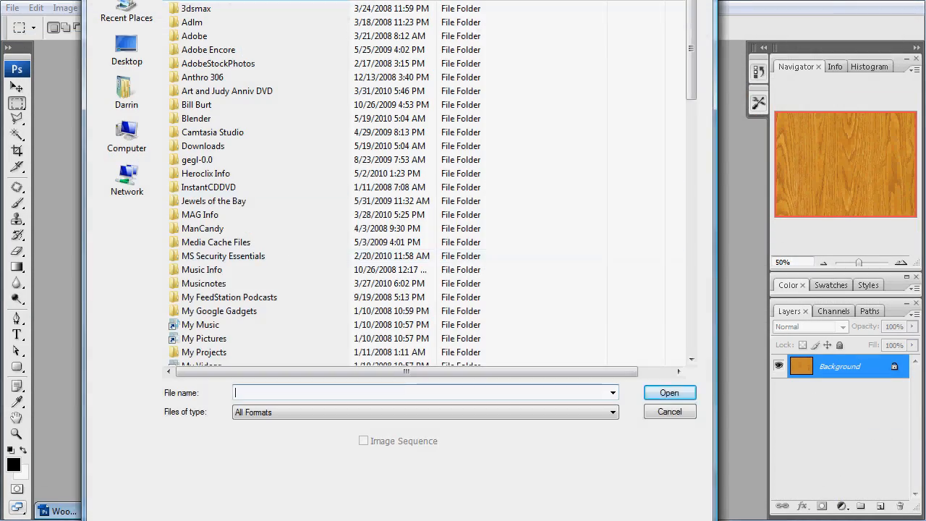
pyautogui.moveTo(585, 53); pyautogui.dragTo(582, 38)
pyautogui.click(340, 72)
pyautogui.click(318, 157)
pyautogui.doubleClick(304, 246)
pyautogui.doubleClick(305, 285)
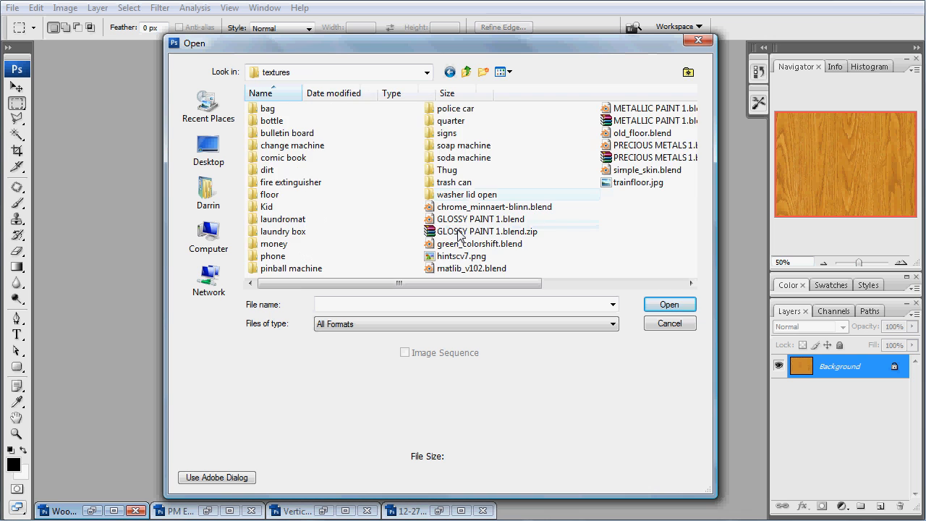
# - Open Ball Shooter WIRES.tga from the pinball machine folder, browsing it in list view
pyautogui.doubleClick(292, 269)
pyautogui.click(502, 72)
pyautogui.click(521, 152)
pyautogui.click(303, 170)
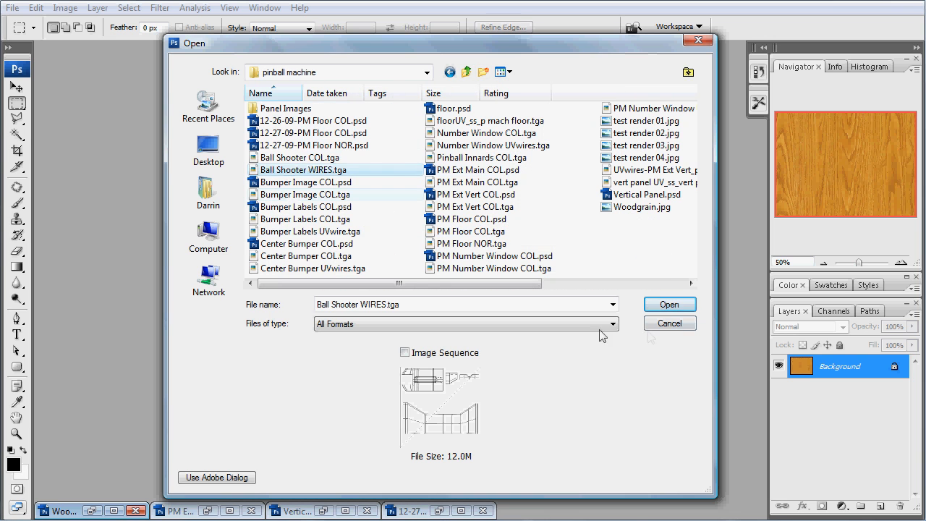
pyautogui.keyDown('ctrl'); pyautogui.click(294, 157); pyautogui.keyUp('ctrl')
pyautogui.click(670, 304)
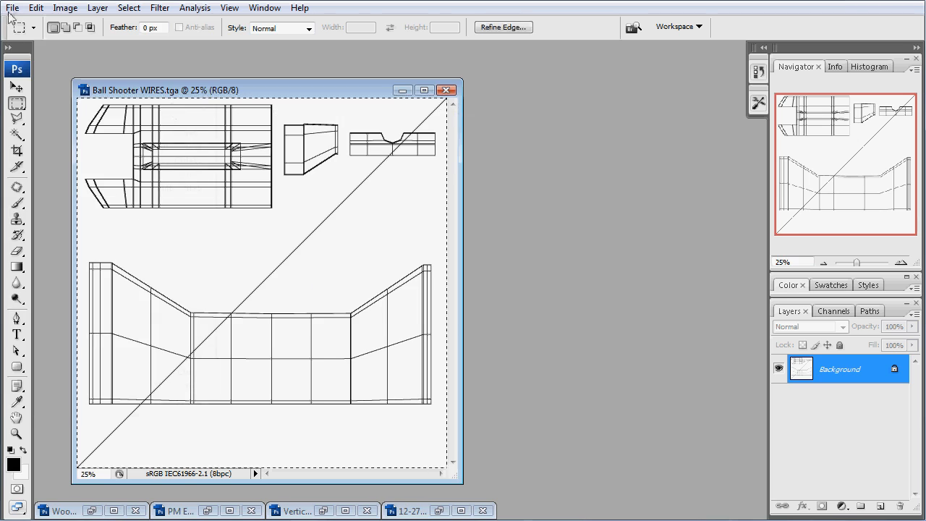
# - Paste the UV wireframe into a new document, close Ball Shooter WIRES.tga, and enlarge the new document's window
pyautogui.hotkey('ctrl', 'n')
pyautogui.click(570, 110)
pyautogui.hotkey('ctrl', 'v')
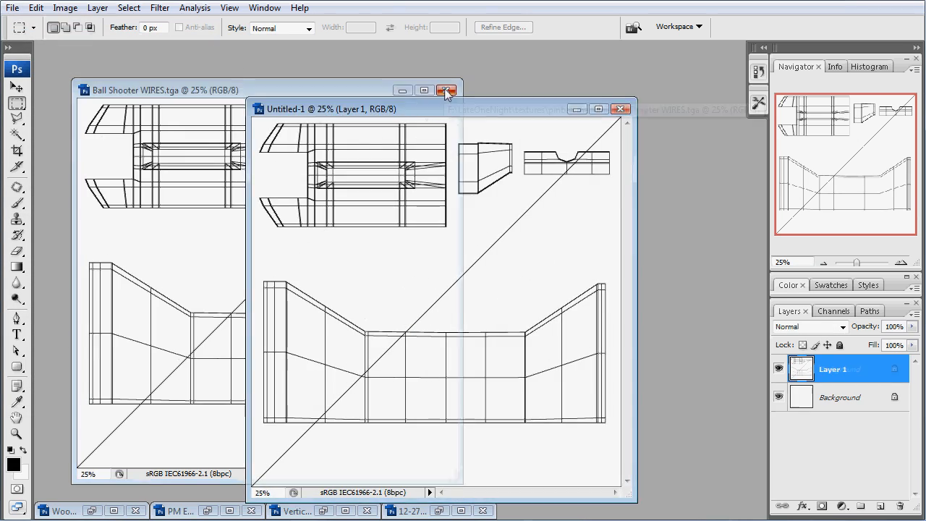
pyautogui.click(446, 90)
pyautogui.moveTo(434, 108); pyautogui.dragTo(232, 56)
pyautogui.moveTo(424, 448); pyautogui.dragTo(763, 493)
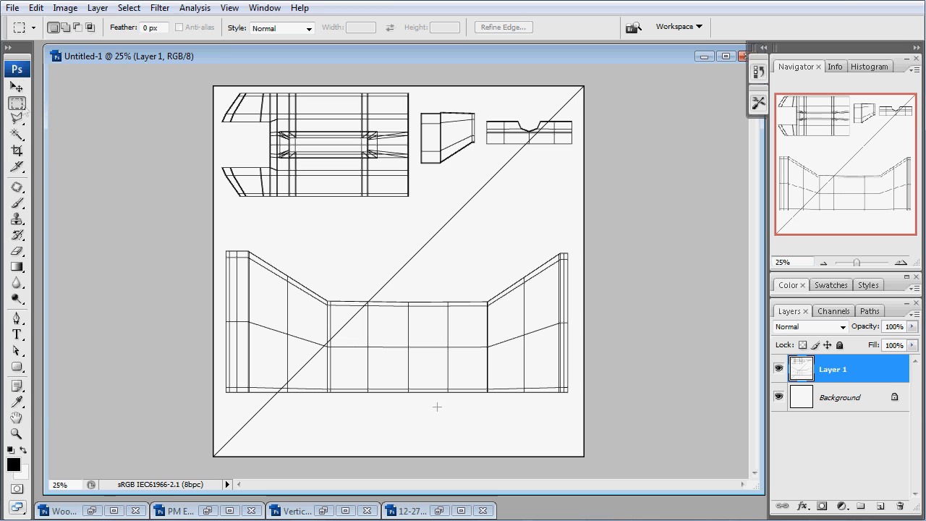
# - Add a new layer above the wireframe layer, and open and close Ball Shooter COL.tga
pyautogui.click(12, 8)
pyautogui.click(880, 506)
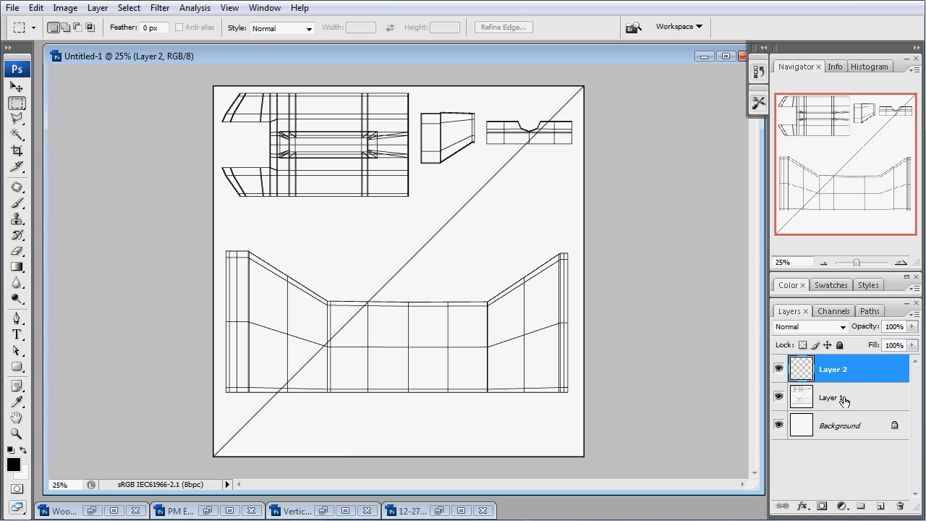
pyautogui.click(12, 8)
pyautogui.click(29, 38)
pyautogui.doubleClick(232, 151)
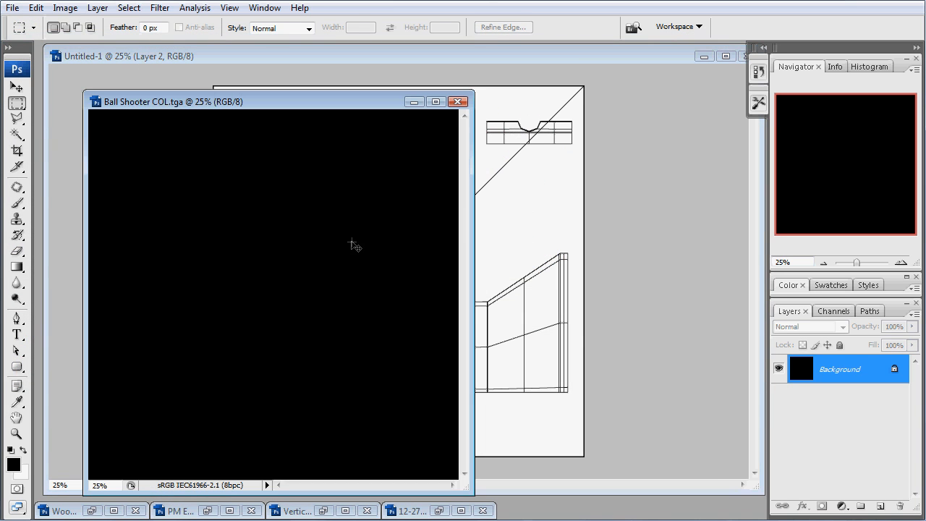
pyautogui.click(460, 102)
# - Make the added layer a hidden black layer beneath the wireframe layer, and add a new empty layer on top
pyautogui.hotkey('alt', 'BackSpace')
pyautogui.hotkey('ctrl', '[')
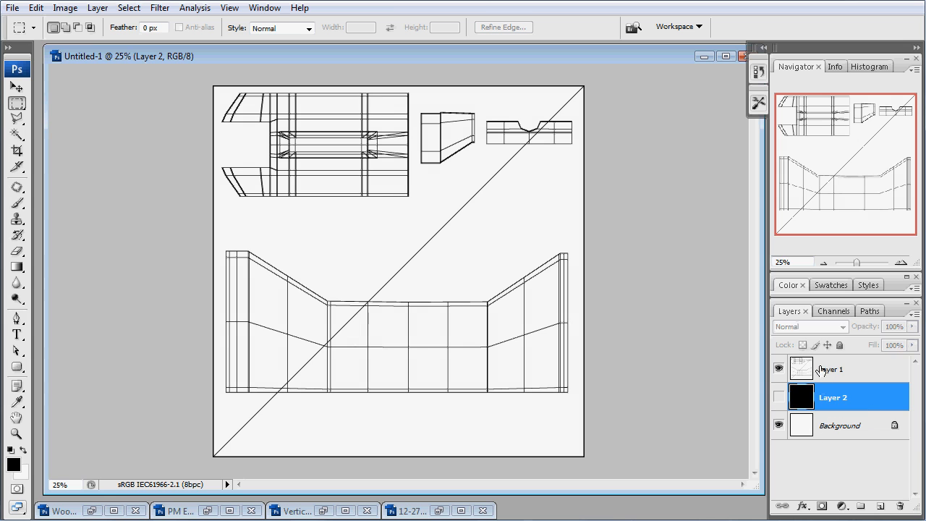
pyautogui.click(821, 371)
pyautogui.click(881, 506)
# - Save the layered document in Photoshop format as Ball Shooter COL.psd in the pinball machine folder
pyautogui.hotkey('ctrl', 'shift', 's')
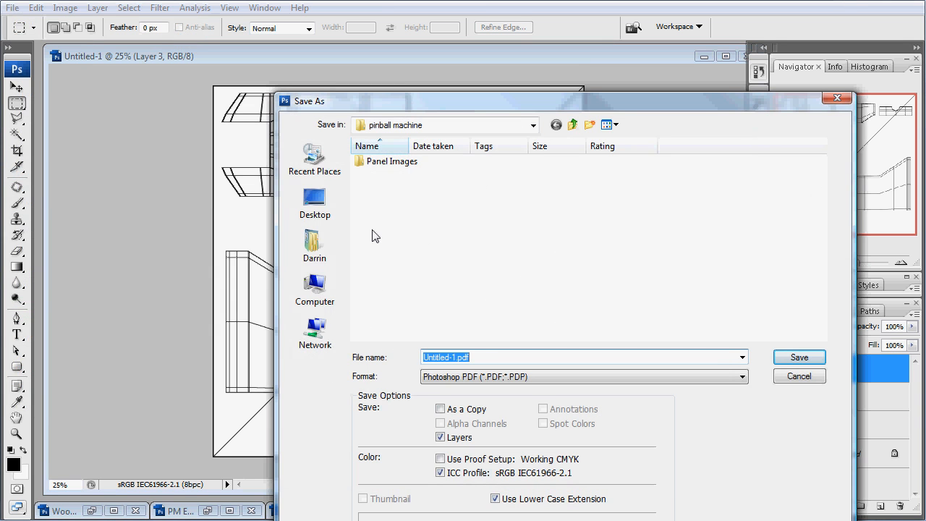
pyautogui.write('Ball Shooter')
pyautogui.press('Return')
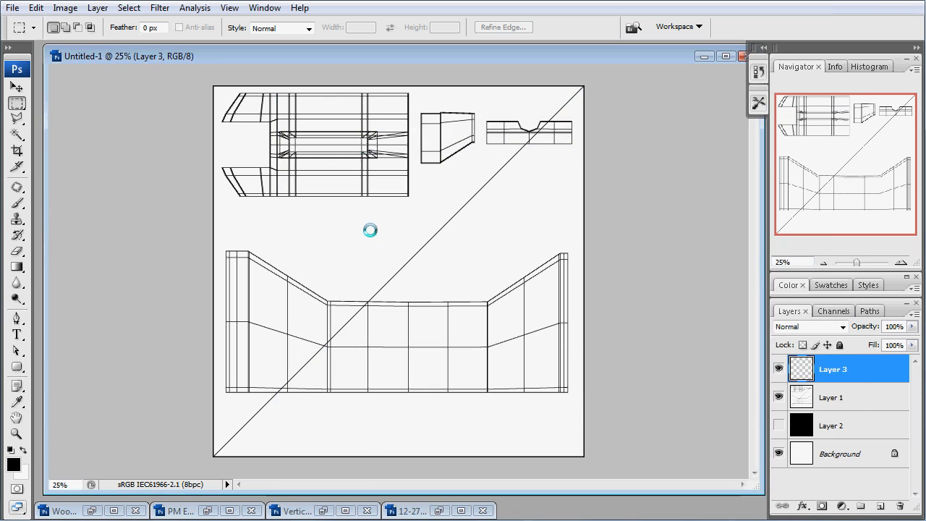
pyautogui.click(463, 200)
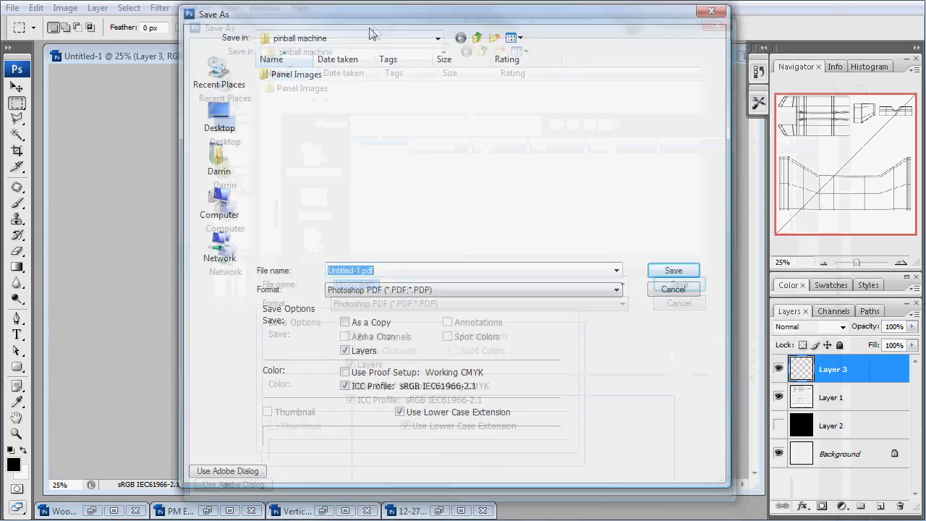
pyautogui.click(469, 303)
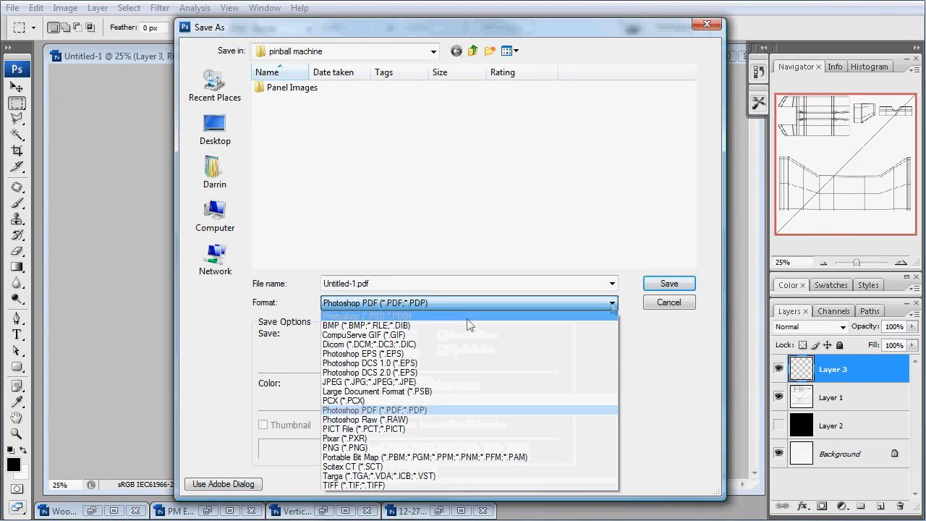
pyautogui.click(369, 316)
pyautogui.click(471, 284)
pyautogui.write('Ball Shooter')
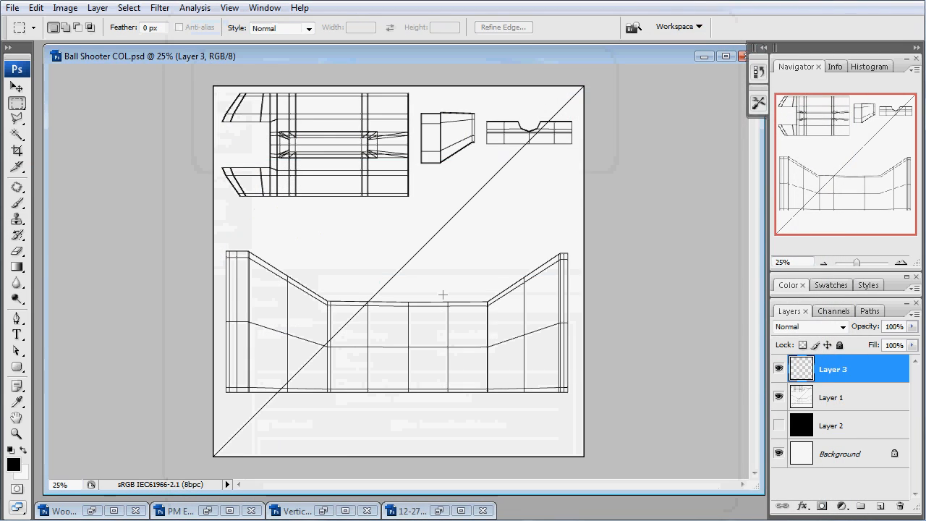
# - Restore Vertical Panel.psd, select its color background layer, and hide all the layer groups above it
pyautogui.click(326, 512)
pyautogui.scroll(-5, 840, 427)
pyautogui.click(827, 433)
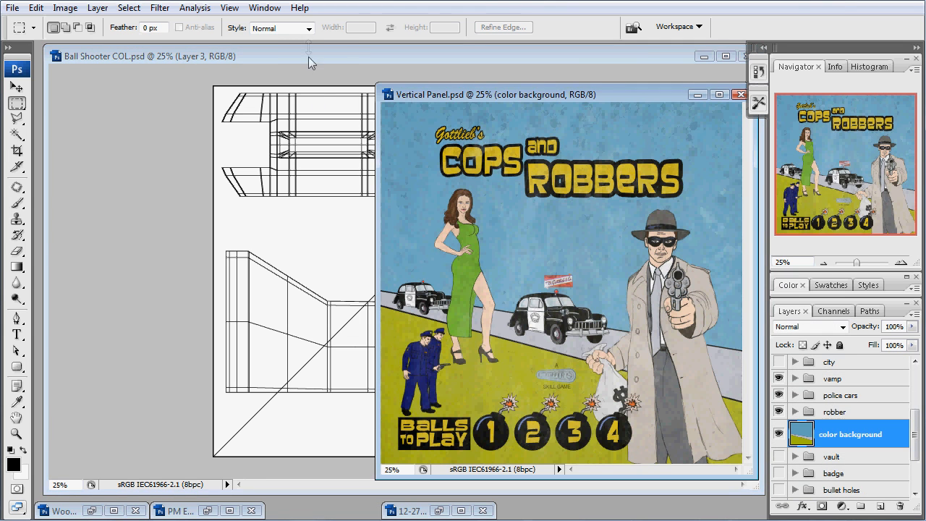
pyautogui.moveTo(779, 411); pyautogui.dragTo(780, 379)
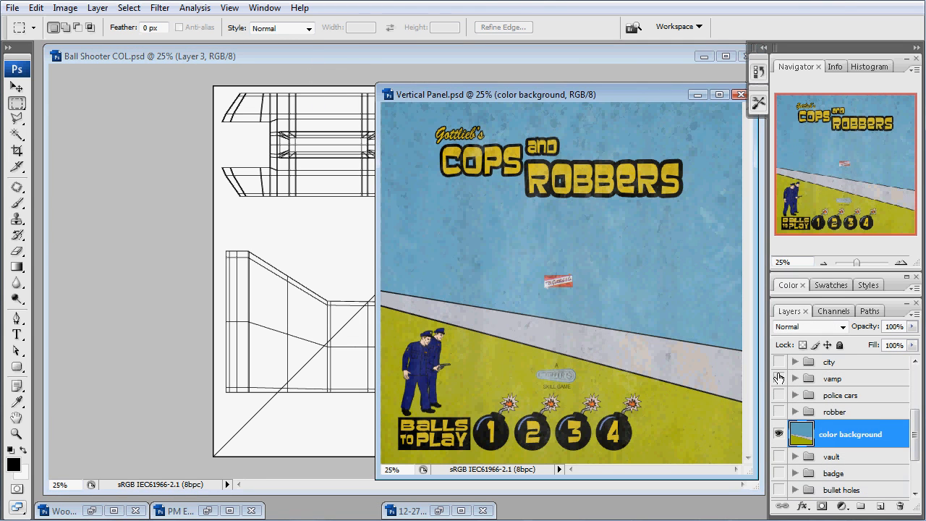
pyautogui.scroll(2, 780, 379)
pyautogui.moveTo(780, 430); pyautogui.dragTo(779, 362)
# - Sample the blue sky colour as the foreground colour and return to Ball Shooter COL.psd with the Brush tool active
pyautogui.press('b')
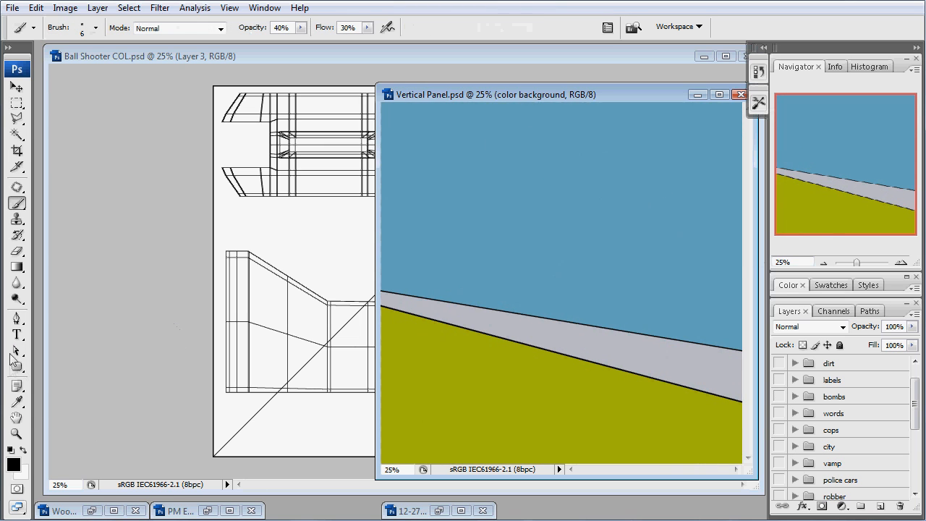
pyautogui.click(17, 401)
pyautogui.click(500, 157)
pyautogui.click(507, 57)
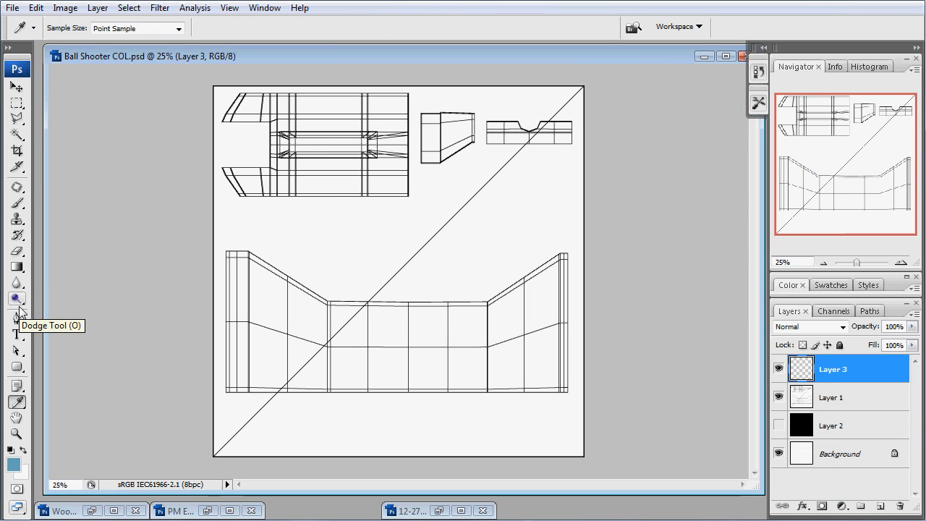
pyautogui.press('b')
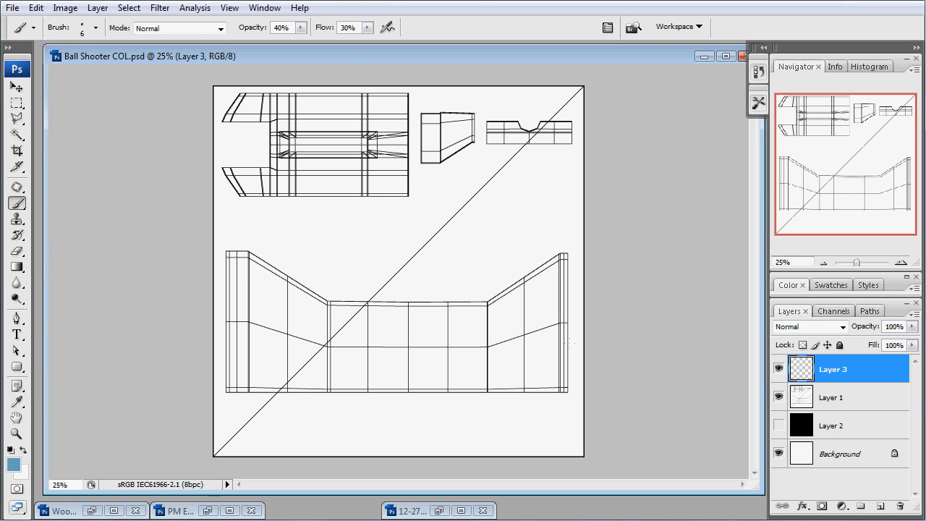
# - Paint blue along the upper edge of the large curved UV piece with a 200 px brush at 60% opacity and 40% flow
pyautogui.moveTo(347, 56); pyautogui.dragTo(347, 55)
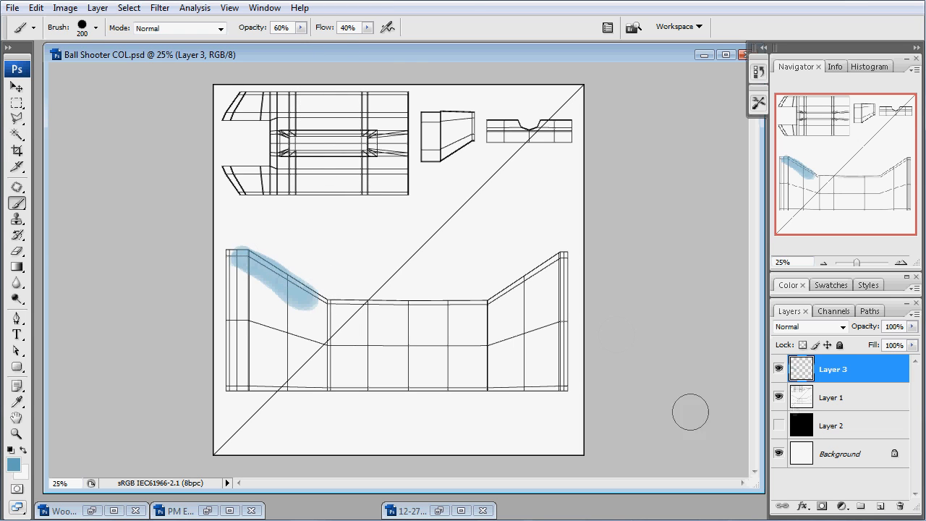
pyautogui.click(779, 425)
pyautogui.click(779, 398)
pyautogui.click(779, 397)
pyautogui.click(779, 425)
pyautogui.press('z')
pyautogui.moveTo(221, 217); pyautogui.dragTo(346, 346)
pyautogui.press('b')
pyautogui.moveTo(183, 242)
pyautogui.mouseDown()
pyautogui.moveTo(255, 338)
pyautogui.moveTo(361, 337)
pyautogui.moveTo(124, 242)
pyautogui.moveTo(374, 383)
pyautogui.mouseUp()
pyautogui.hotkey('ctrl', '-')
pyautogui.hotkey('ctrl', '-')
pyautogui.hotkey('ctrl', '-')
pyautogui.moveTo(610, 237)
pyautogui.mouseDown()
pyautogui.moveTo(547, 279)
pyautogui.moveTo(297, 286)
pyautogui.mouseUp()
# - Check the brush's Scattering option and fill the rest of the large curved UV piece with blue
pyautogui.press('F5')
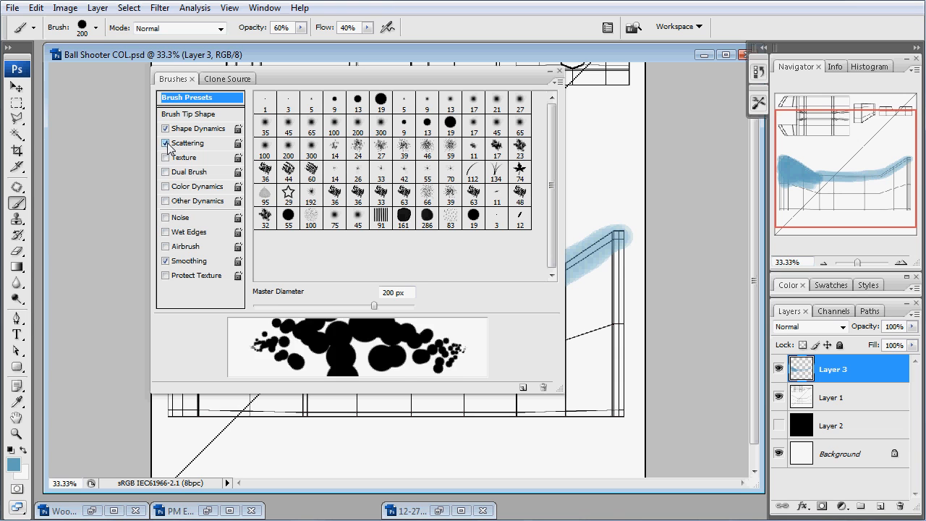
pyautogui.press('F5')
pyautogui.moveTo(411, 320); pyautogui.dragTo(304, 318)
pyautogui.moveTo(166, 304)
pyautogui.mouseDown()
pyautogui.moveTo(155, 389)
pyautogui.moveTo(612, 424)
pyautogui.moveTo(201, 388)
pyautogui.moveTo(455, 325)
pyautogui.moveTo(286, 352)
pyautogui.moveTo(389, 299)
pyautogui.moveTo(342, 409)
pyautogui.moveTo(579, 318)
pyautogui.moveTo(289, 282)
pyautogui.moveTo(174, 420)
pyautogui.moveTo(592, 254)
pyautogui.moveTo(217, 356)
pyautogui.moveTo(501, 283)
pyautogui.mouseUp()
# - Show the black layer, hide the wireframe to paint over the thin blue spots, and show the wireframe again
pyautogui.click(779, 425)
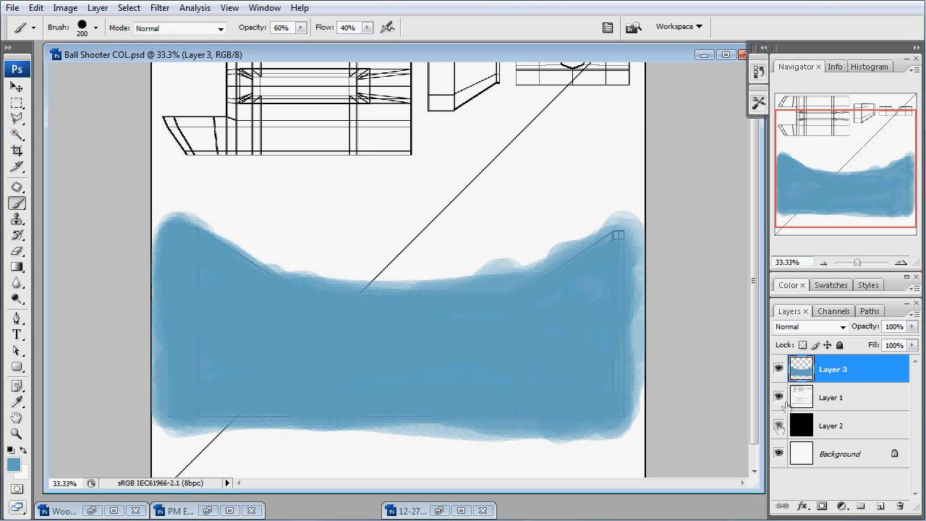
pyautogui.click(779, 397)
pyautogui.moveTo(532, 406)
pyautogui.mouseDown()
pyautogui.moveTo(474, 283)
pyautogui.moveTo(607, 268)
pyautogui.mouseUp()
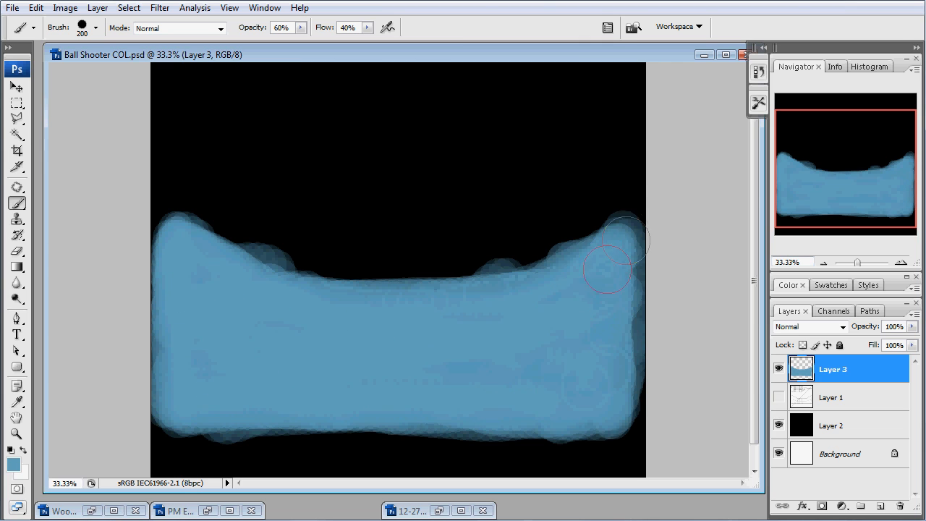
pyautogui.moveTo(174, 362)
pyautogui.mouseDown()
pyautogui.moveTo(449, 431)
pyautogui.moveTo(506, 271)
pyautogui.mouseUp()
pyautogui.click(778, 397)
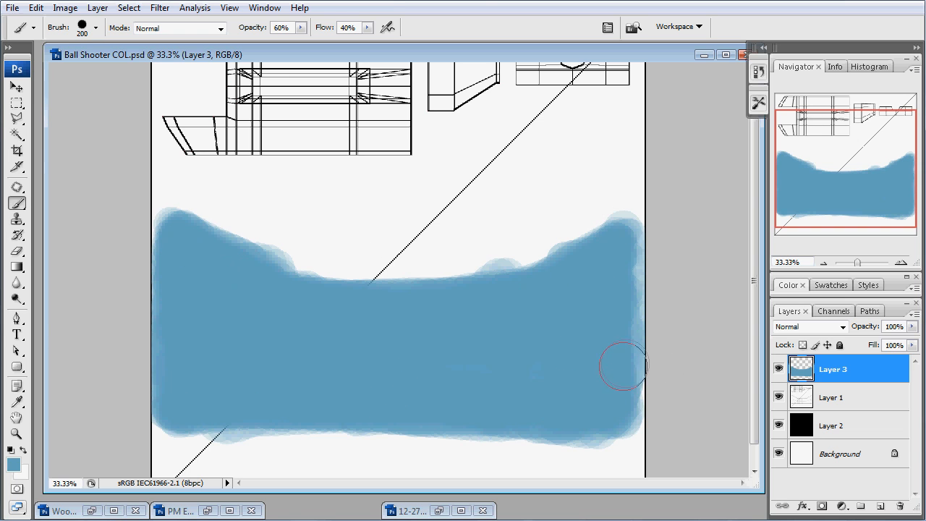
# - Paint the large upper-left UV piece solid blue, checking coverage against black with the wireframe temporarily hidden
pyautogui.moveTo(416, 264); pyautogui.dragTo(420, 316)
pyautogui.press('z')
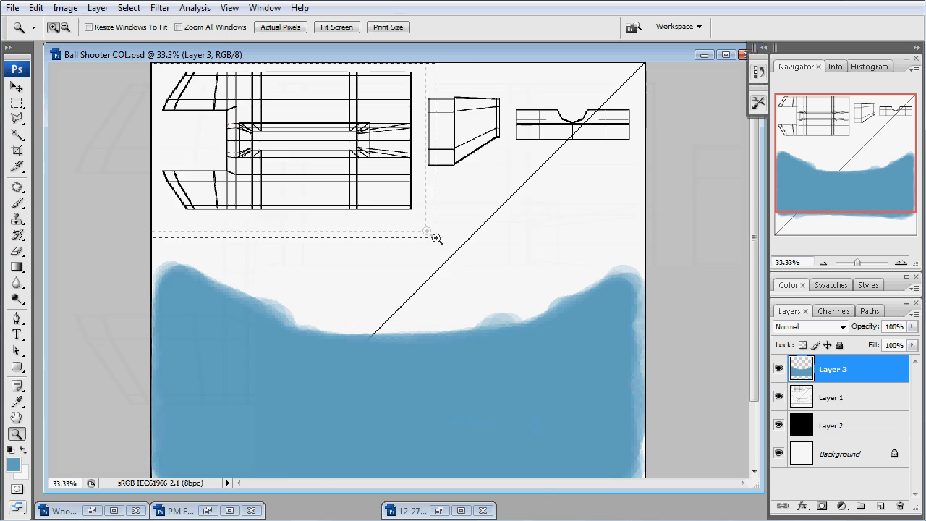
pyautogui.moveTo(436, 239); pyautogui.dragTo(436, 239)
pyautogui.press('b')
pyautogui.moveTo(162, 58)
pyautogui.mouseDown()
pyautogui.moveTo(217, 116)
pyautogui.moveTo(629, 386)
pyautogui.moveTo(311, 290)
pyautogui.moveTo(218, 155)
pyautogui.moveTo(600, 341)
pyautogui.moveTo(386, 328)
pyautogui.moveTo(258, 93)
pyautogui.moveTo(631, 253)
pyautogui.moveTo(207, 175)
pyautogui.mouseUp()
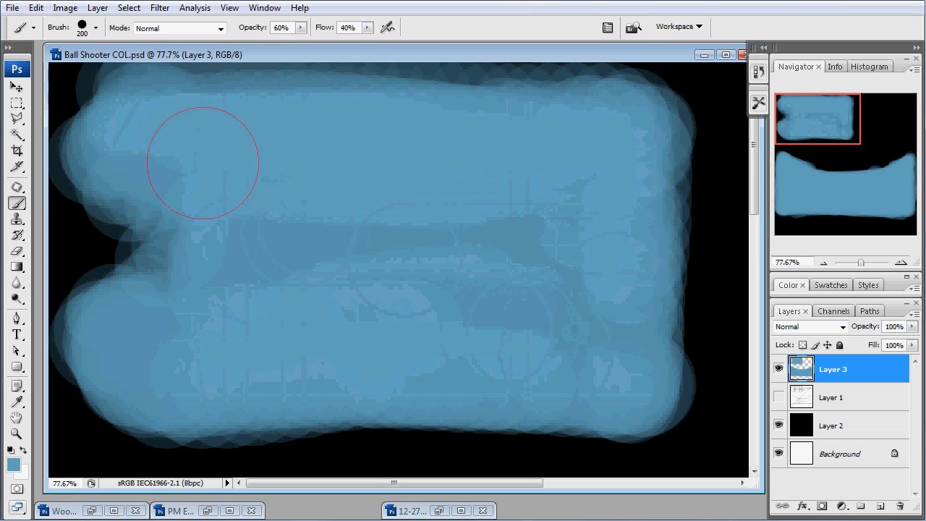
pyautogui.moveTo(207, 145)
pyautogui.mouseDown()
pyautogui.moveTo(372, 409)
pyautogui.moveTo(346, 124)
pyautogui.mouseUp()
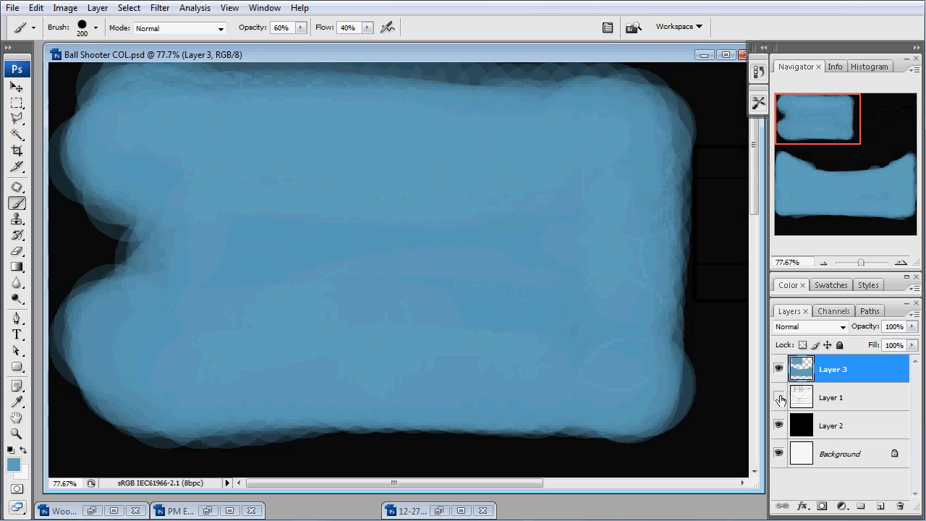
pyautogui.click(779, 398)
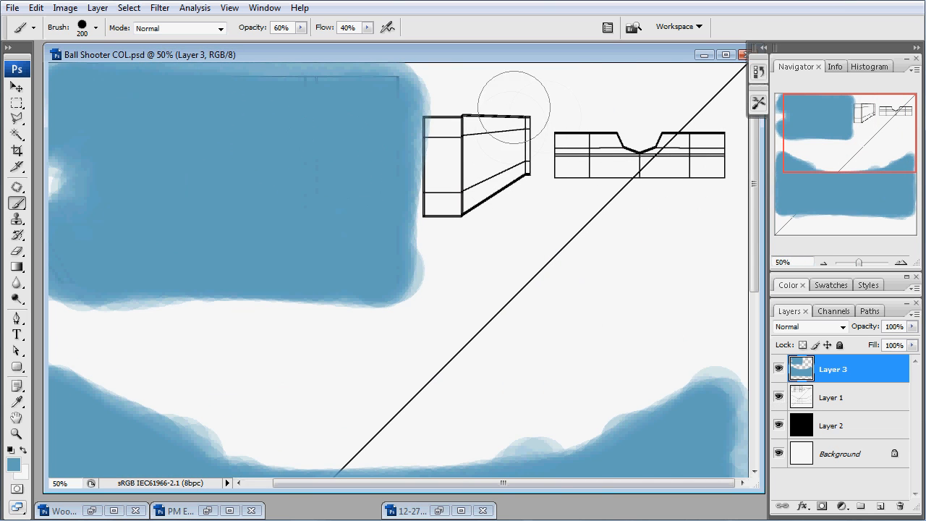
# - Paint the small tapered UV piece solid blue and add a new empty layer above the paint layer
pyautogui.moveTo(514, 107)
pyautogui.mouseDown()
pyautogui.moveTo(492, 149)
pyautogui.moveTo(507, 182)
pyautogui.moveTo(459, 140)
pyautogui.moveTo(454, 177)
pyautogui.moveTo(331, 87)
pyautogui.mouseUp()
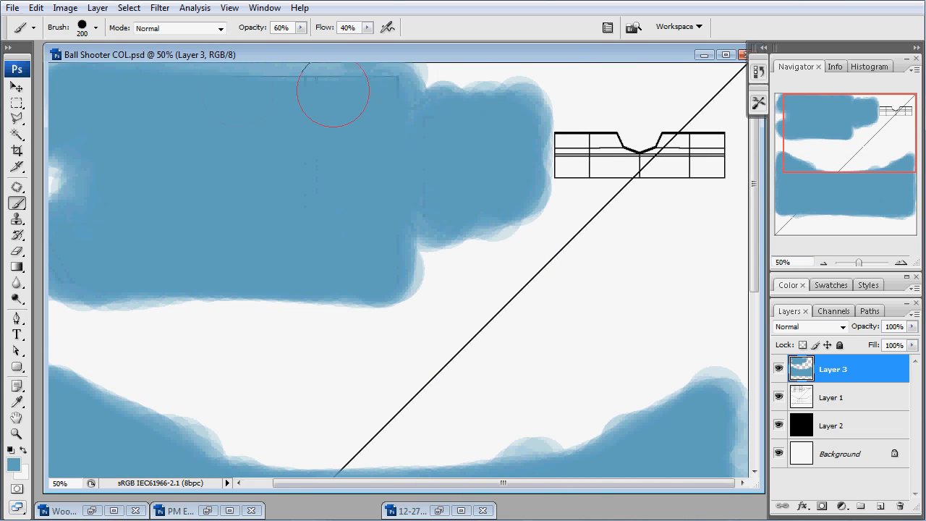
pyautogui.moveTo(331, 87); pyautogui.dragTo(217, 71)
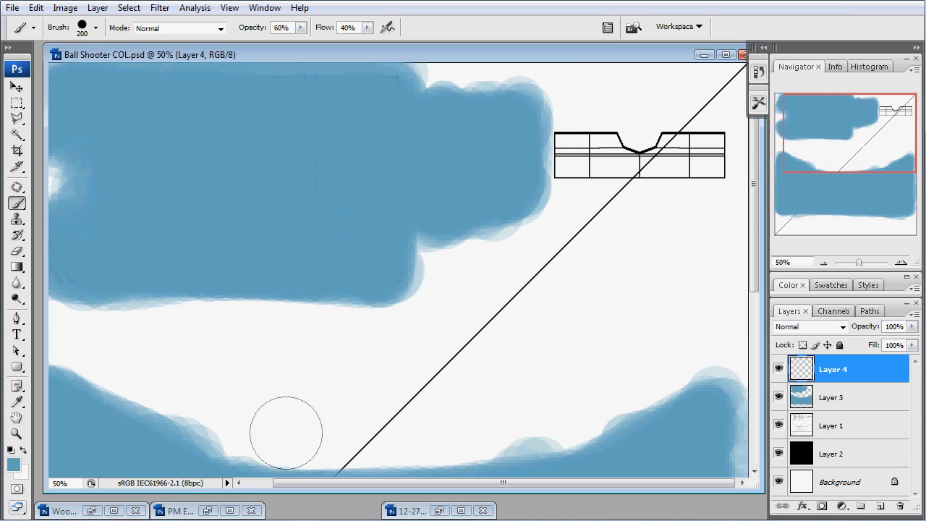
# - Copy the dirt 1 and base color layers from PM Ext Vert COL.psd into Ball Shooter COL.psd and merge them
pyautogui.click(208, 511)
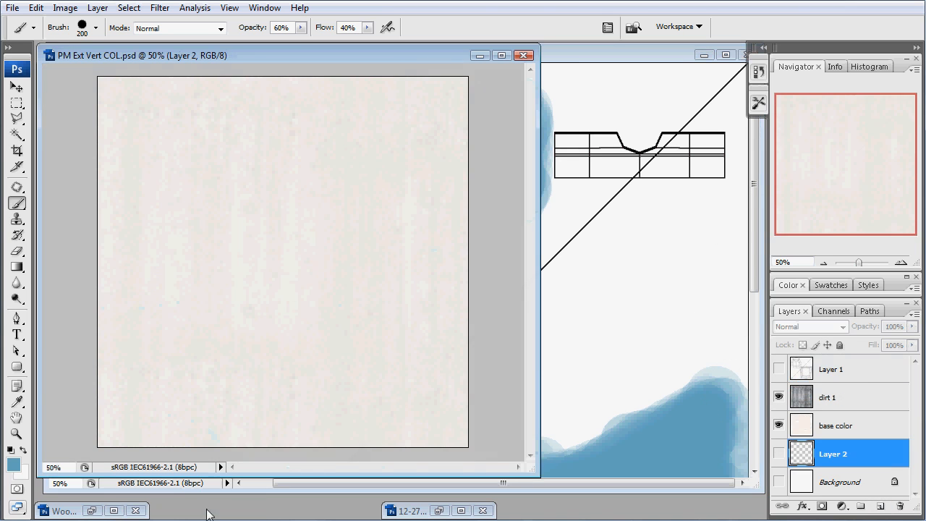
pyautogui.moveTo(532, 474); pyautogui.dragTo(343, 323)
pyautogui.moveTo(818, 425); pyautogui.dragTo(634, 330)
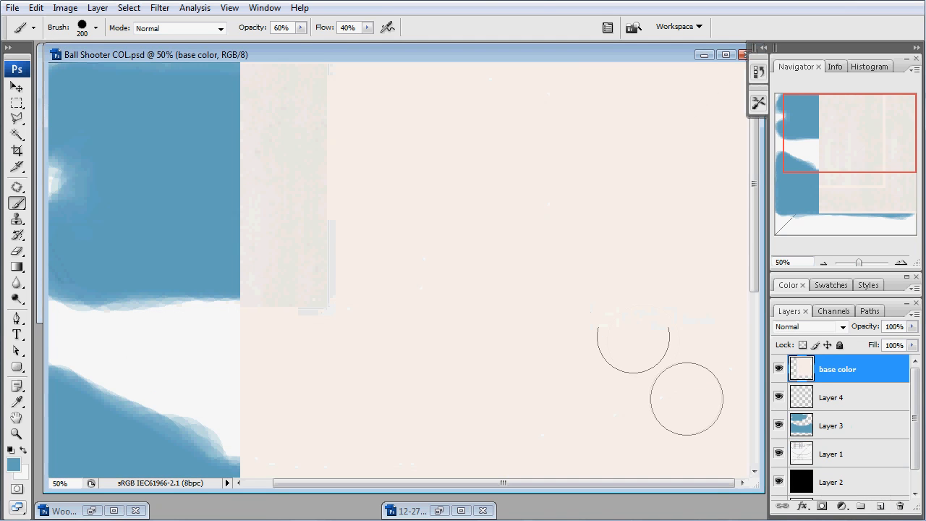
pyautogui.hotkey('ctrl', 'z')
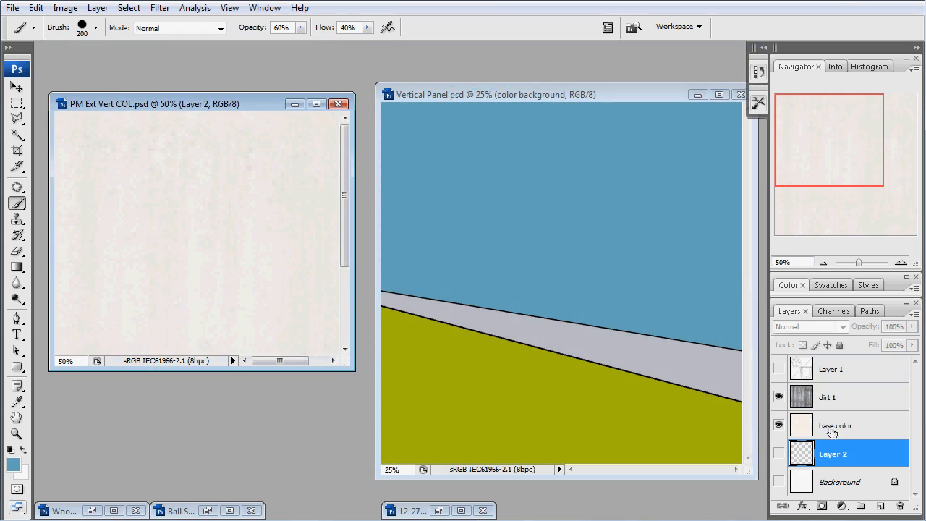
pyautogui.click(832, 420)
pyautogui.keyDown('shift'); pyautogui.click(833, 389); pyautogui.keyUp('shift')
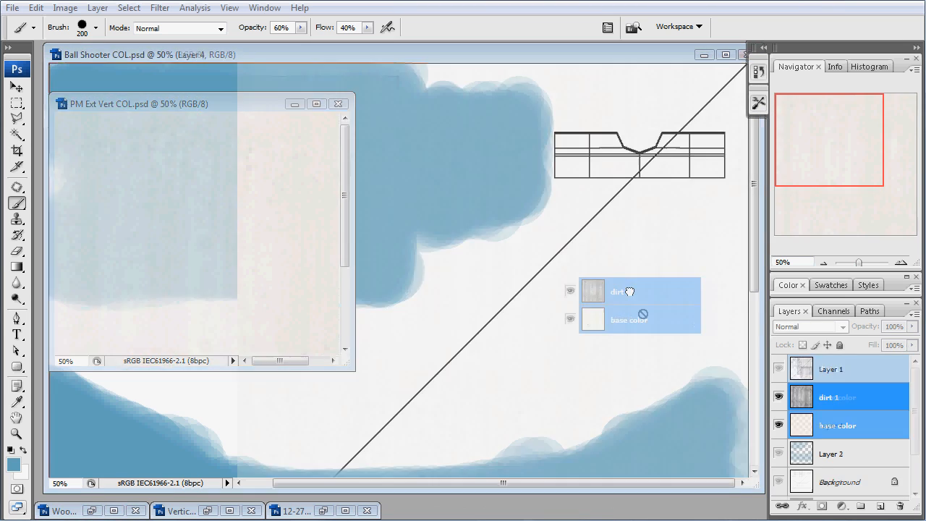
pyautogui.moveTo(632, 292); pyautogui.dragTo(568, 411)
pyautogui.hotkey('ctrl', 'e')
pyautogui.hotkey('ctrl', '-')
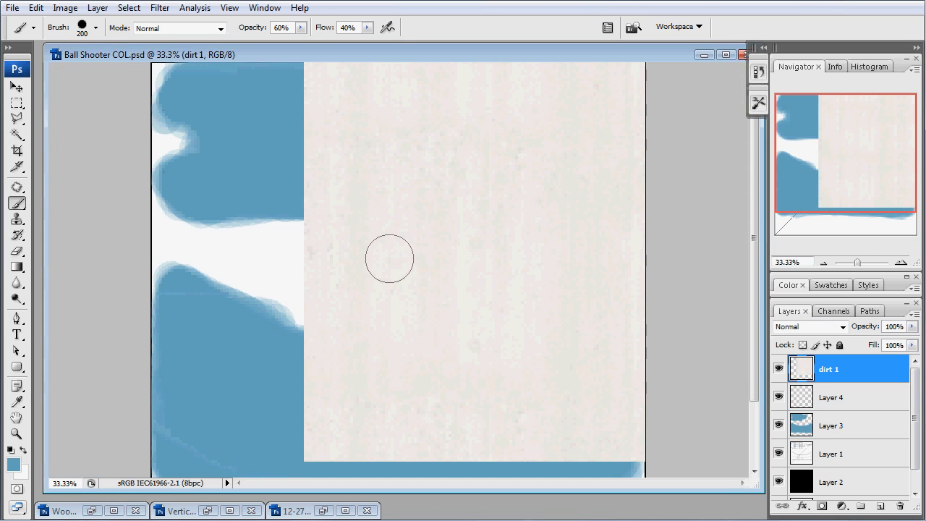
# - Scale the merged texture to 51.4% and place it over the notched UV piece in the canvas's upper-right corner
pyautogui.hotkey('ctrl', 't')
pyautogui.keyDown('shift'); pyautogui.moveTo(304, 459); pyautogui.dragTo(558, 220); pyautogui.keyUp('shift')
pyautogui.moveTo(639, 130); pyautogui.dragTo(582, 107)
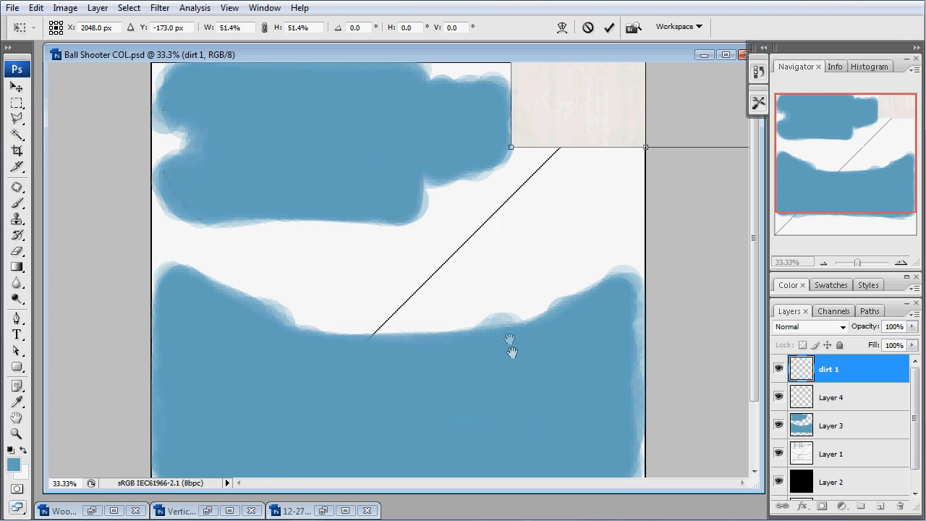
pyautogui.press('Return')
# - Set the dirt 1 layer's opacity to 75% and hide the Layer 1 wireframe
pyautogui.hotkey('ctrl', '+')
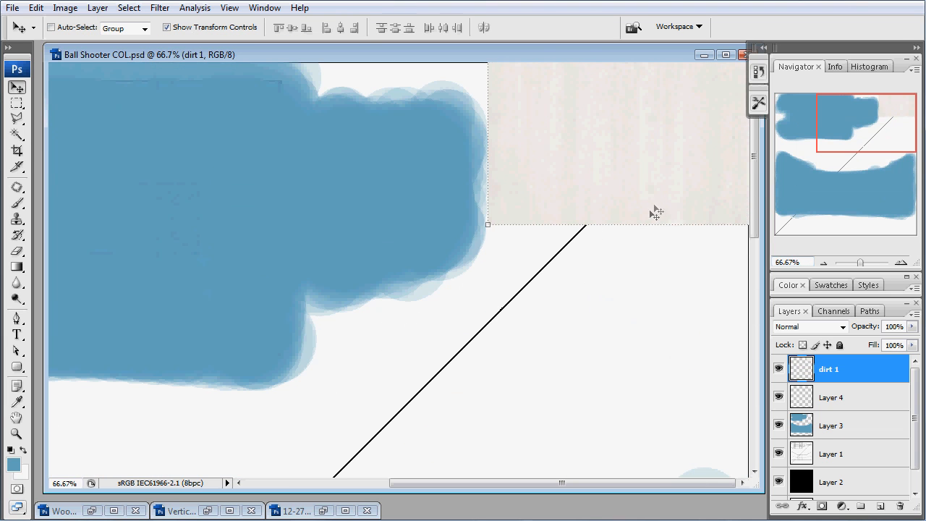
pyautogui.moveTo(909, 330); pyautogui.dragTo(888, 341)
pyautogui.click(778, 454)
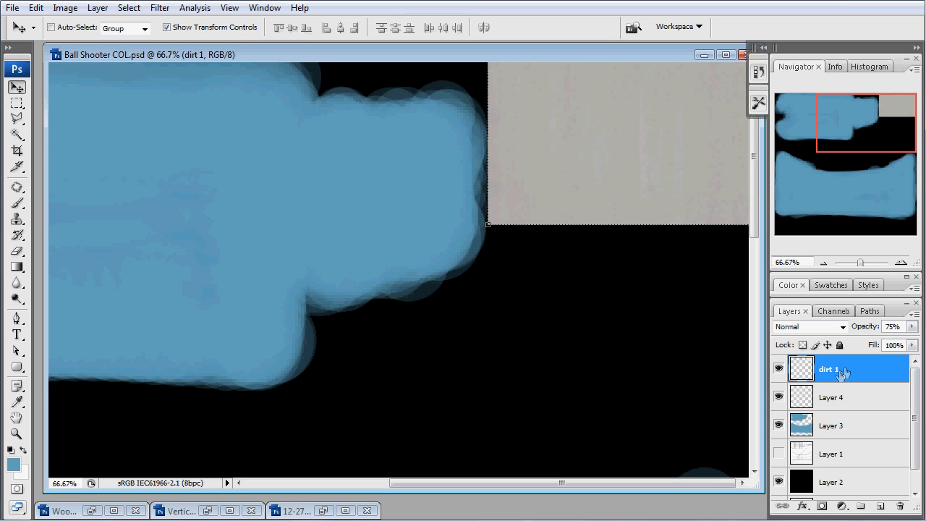
# - Try a Hue/Saturation adjustment on the dirt 1 layer with Hue -46, Saturation +41 and Lightness +60
pyautogui.click(97, 8)
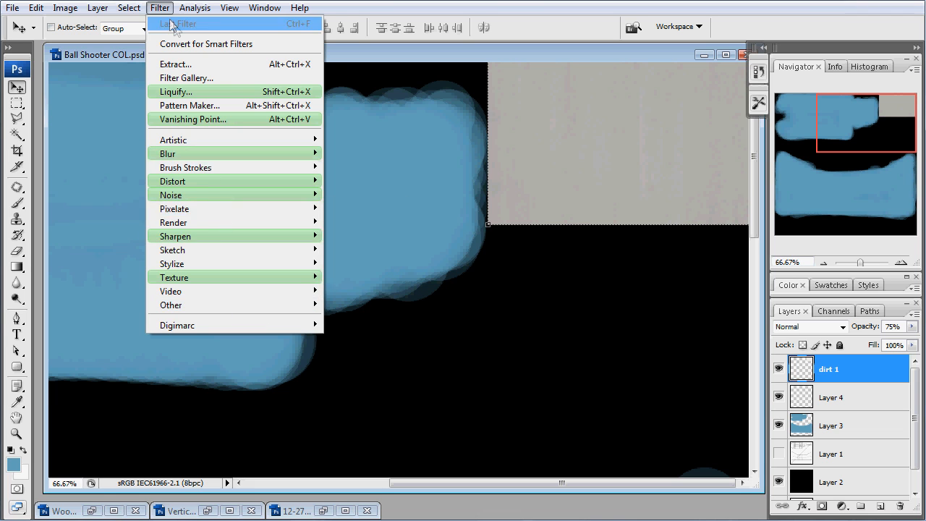
pyautogui.moveTo(98, 8)
pyautogui.moveTo(65, 8)
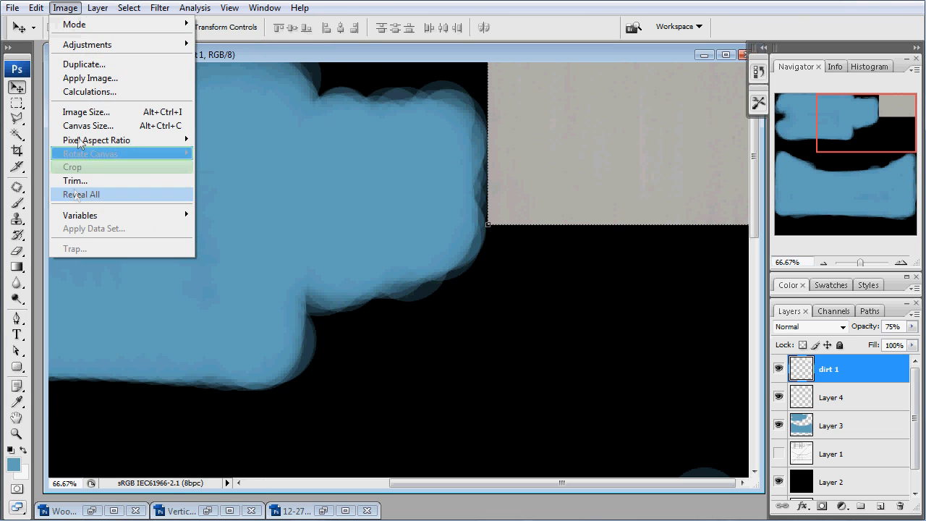
pyautogui.moveTo(75, 45)
pyautogui.press('Escape')
pyautogui.press('Escape')
pyautogui.press('i')
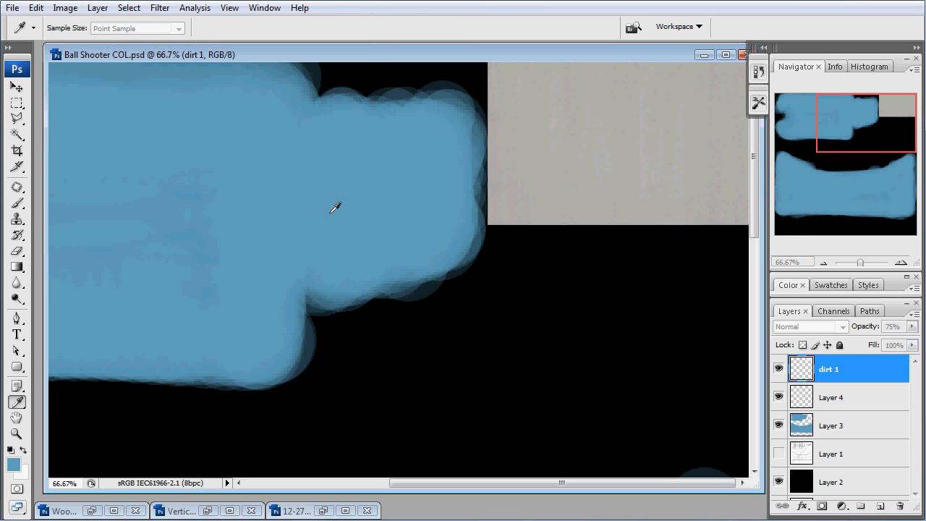
pyautogui.hotkey('ctrl', 'u')
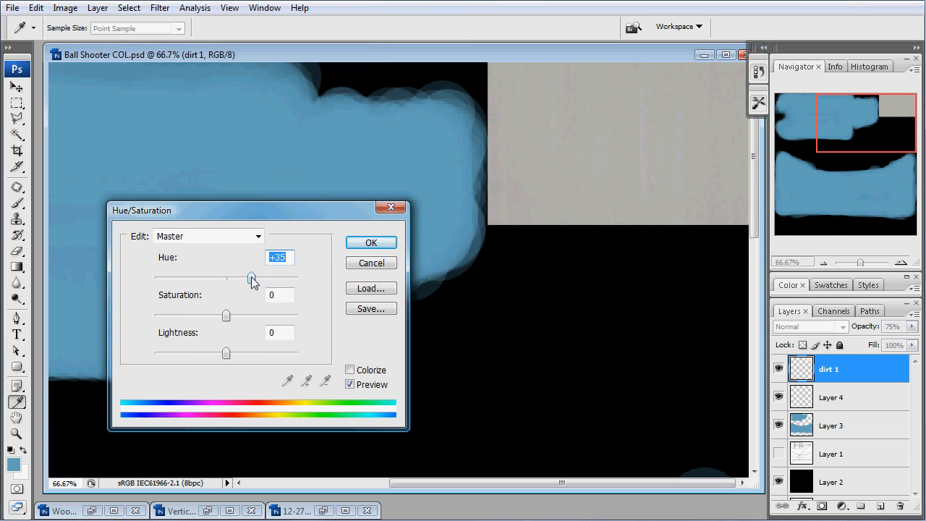
pyautogui.moveTo(190, 297); pyautogui.dragTo(193, 297)
pyautogui.moveTo(227, 354); pyautogui.dragTo(252, 360)
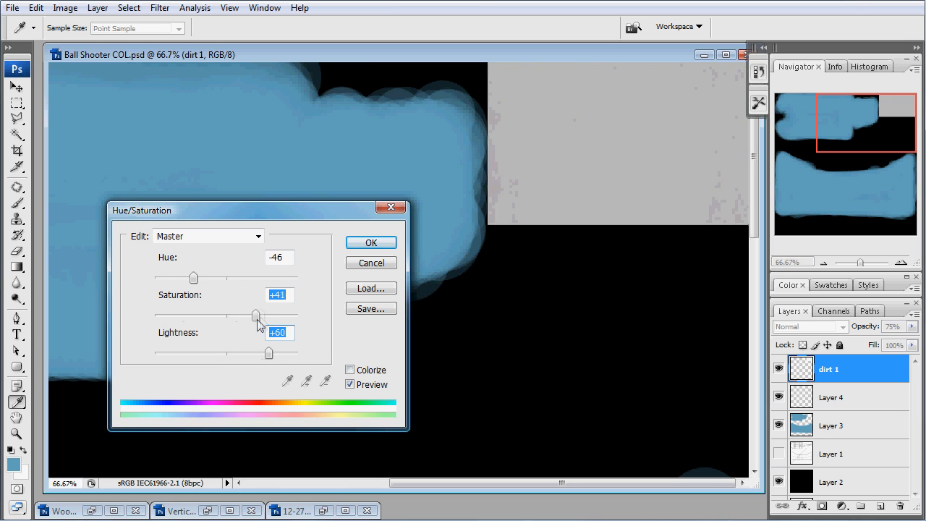
pyautogui.click(372, 242)
# - Brighten the dirt 1 layer with a Curves adjustment, raising input 75 to output 112
pyautogui.click(97, 8)
pyautogui.moveTo(66, 8)
pyautogui.moveTo(79, 44)
pyautogui.click(235, 101)
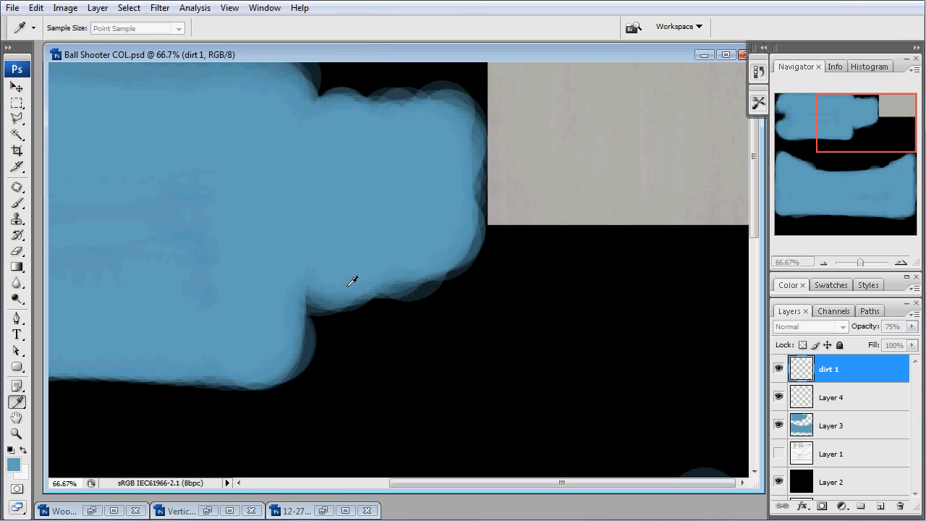
pyautogui.moveTo(245, 112); pyautogui.dragTo(319, 96)
pyautogui.moveTo(250, 216); pyautogui.dragTo(230, 258)
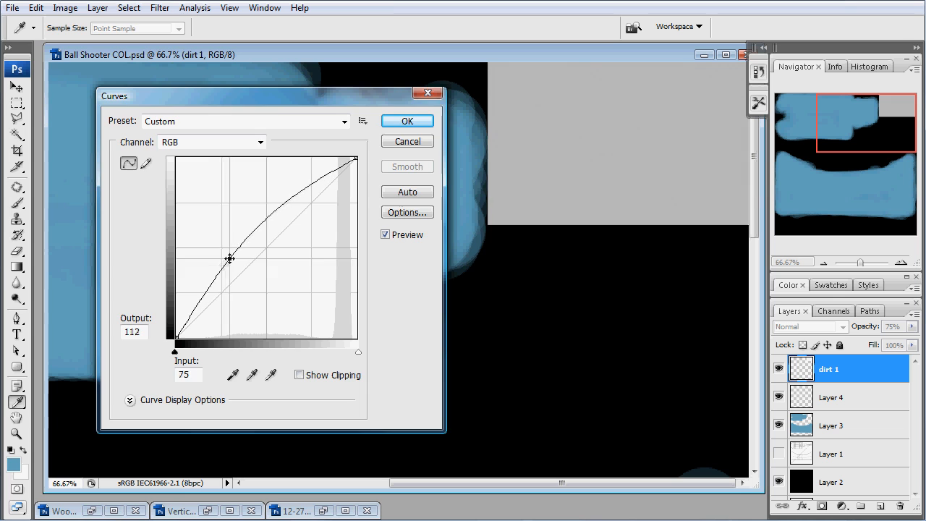
pyautogui.click(398, 123)
# - Set the dirt 1 layer's opacity to 100% and darken its midtones with a Curves adjustment
pyautogui.click(912, 327)
pyautogui.moveTo(895, 343); pyautogui.dragTo(914, 343)
pyautogui.moveTo(339, 55); pyautogui.dragTo(337, 55)
pyautogui.click(64, 8)
pyautogui.moveTo(94, 39)
pyautogui.click(239, 99)
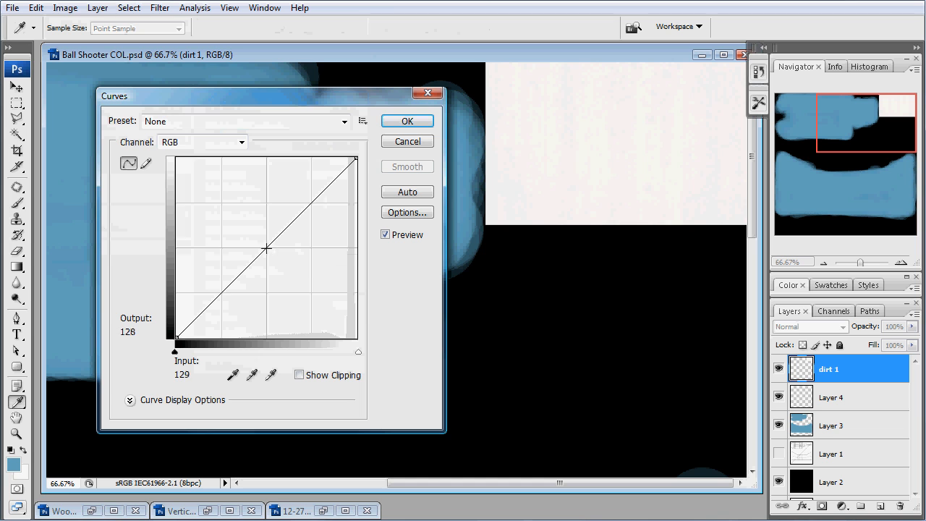
pyautogui.moveTo(262, 285); pyautogui.dragTo(264, 312)
pyautogui.click(407, 121)
# - Rename the dirt 1 layer as Ball Cradle, move it beneath the blue Layer 3, and show the wireframe layer
pyautogui.hotkey('ctrl', '-')
pyautogui.hotkey('ctrl', '-')
pyautogui.hotkey('ctrl', '-')
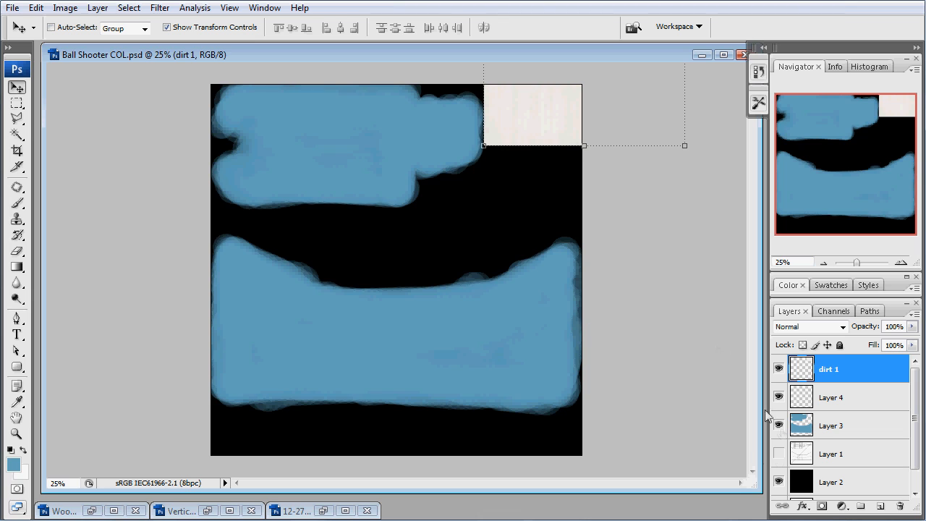
pyautogui.click(779, 454)
pyautogui.click(819, 402)
pyautogui.doubleClick(829, 369)
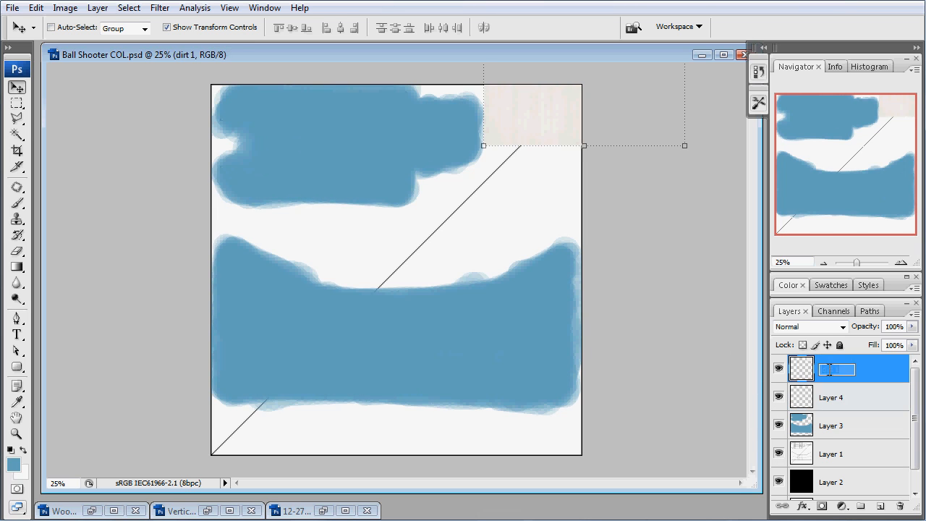
pyautogui.moveTo(839, 369); pyautogui.dragTo(839, 408)
pyautogui.click(840, 373)
pyautogui.click(779, 454)
pyautogui.click(779, 455)
# - Move the Layer 1 wireframe directly above the blue Layer 3, rename it Wires, and set its opacity to 5%
pyautogui.moveTo(833, 454); pyautogui.dragTo(832, 385)
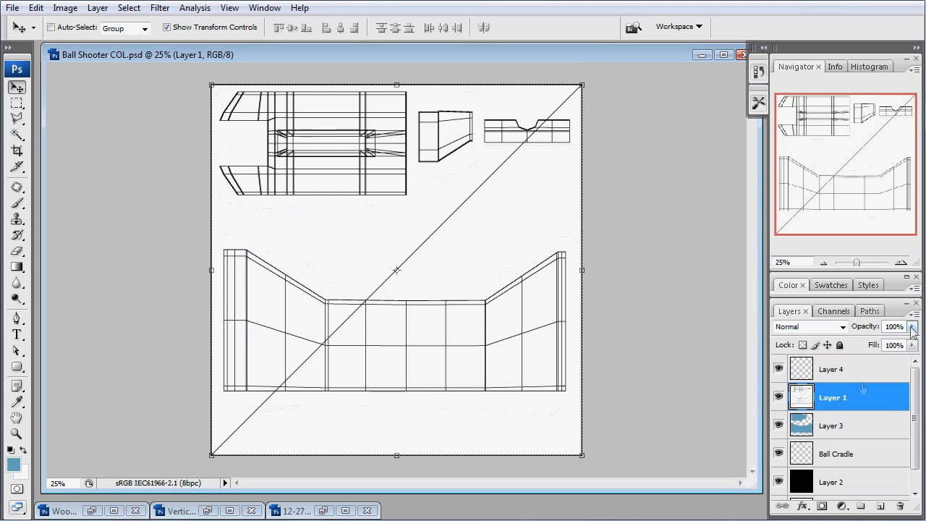
pyautogui.press('4')
pyautogui.press('3')
pyautogui.doubleClick(834, 397)
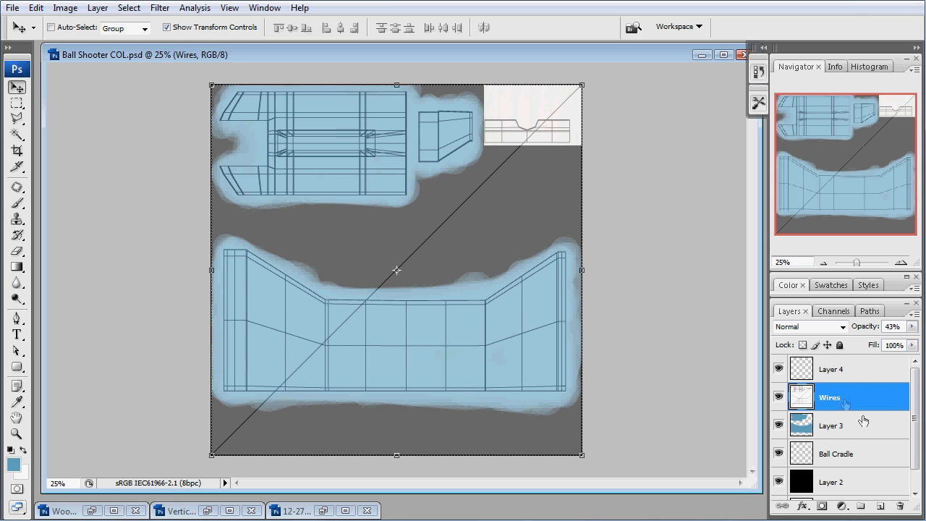
pyautogui.moveTo(861, 346); pyautogui.dragTo(838, 345)
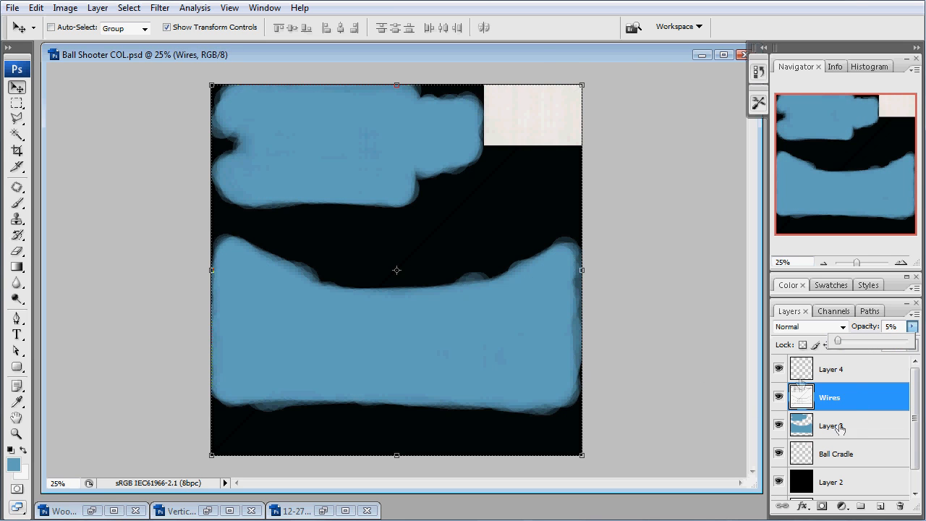
pyautogui.moveTo(527, 52); pyautogui.dragTo(528, 52)
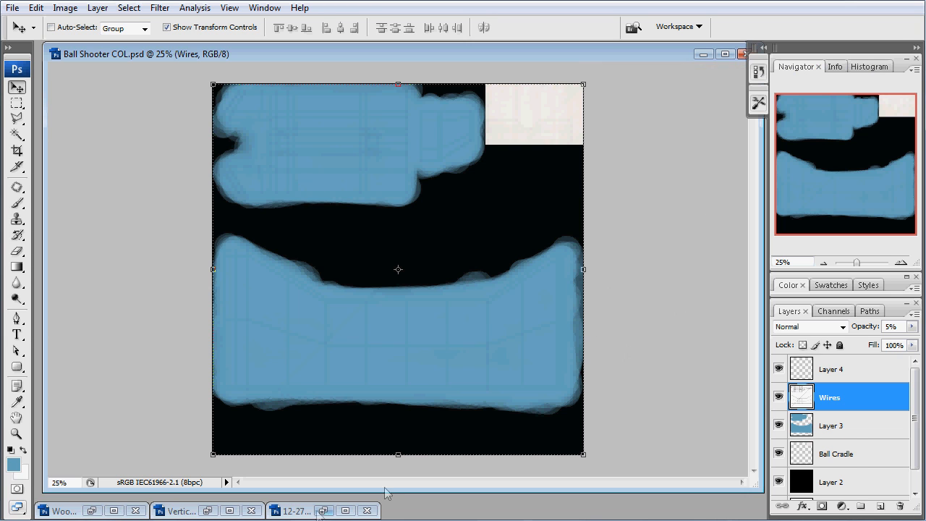
# - Restore Vertical Panel.psd and turn the visibility of its hidden layer groups back on
pyautogui.click(321, 511)
pyautogui.click(208, 510)
pyautogui.scroll(3, 885, 393)
pyautogui.moveTo(778, 391); pyautogui.dragTo(779, 491)
pyautogui.moveTo(915, 393); pyautogui.dragTo(915, 441)
pyautogui.moveTo(779, 372); pyautogui.dragTo(778, 390)
pyautogui.moveTo(916, 455); pyautogui.dragTo(915, 413)
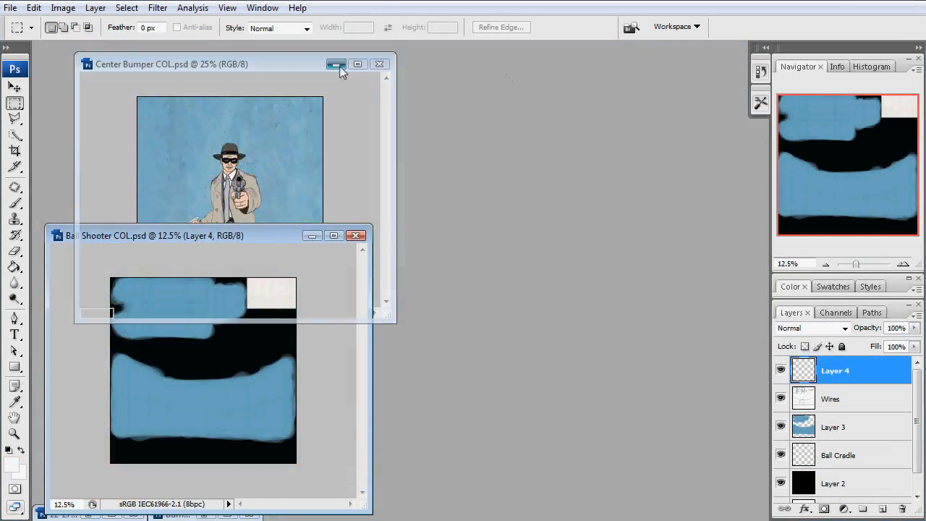
# - Minimise Center Bumper COL.psd and enlarge the Ball Shooter COL.psd window to fill the workspace at 25% zoom
pyautogui.click(338, 67)
pyautogui.moveTo(275, 235); pyautogui.dragTo(265, 55)
pyautogui.moveTo(361, 333); pyautogui.dragTo(764, 498)
pyautogui.hotkey('ctrl', '+')
pyautogui.hotkey('ctrl', '+')
pyautogui.hotkey('ctrl', '+')
pyautogui.hotkey('ctrl', '-')
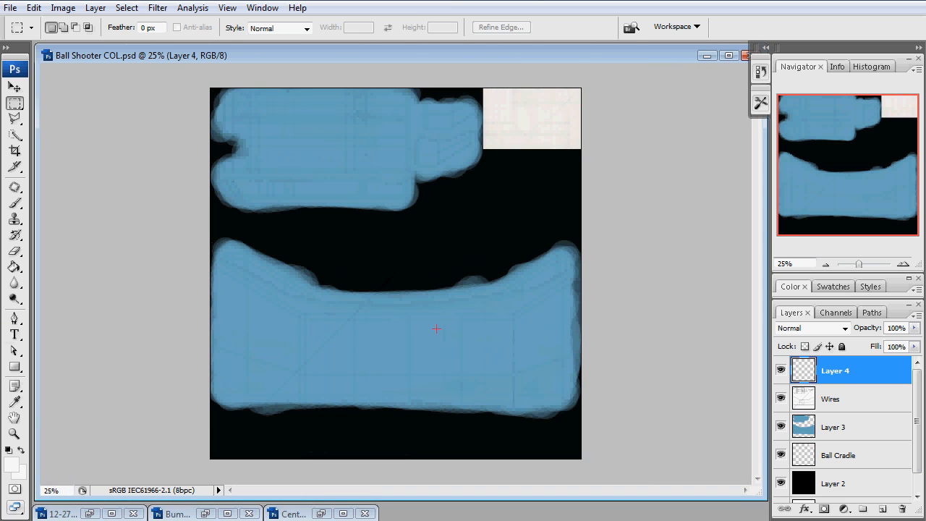
# - Toggle Layer 3's visibility for comparison, then inspect the layer stack of the minimised Bumper document and minimise it again
pyautogui.click(781, 427)
pyautogui.click(781, 427)
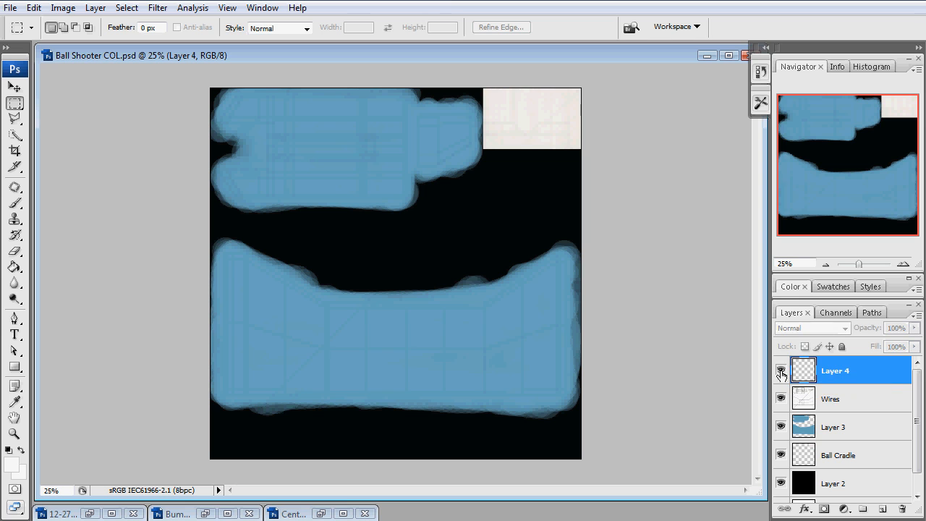
pyautogui.click(15, 86)
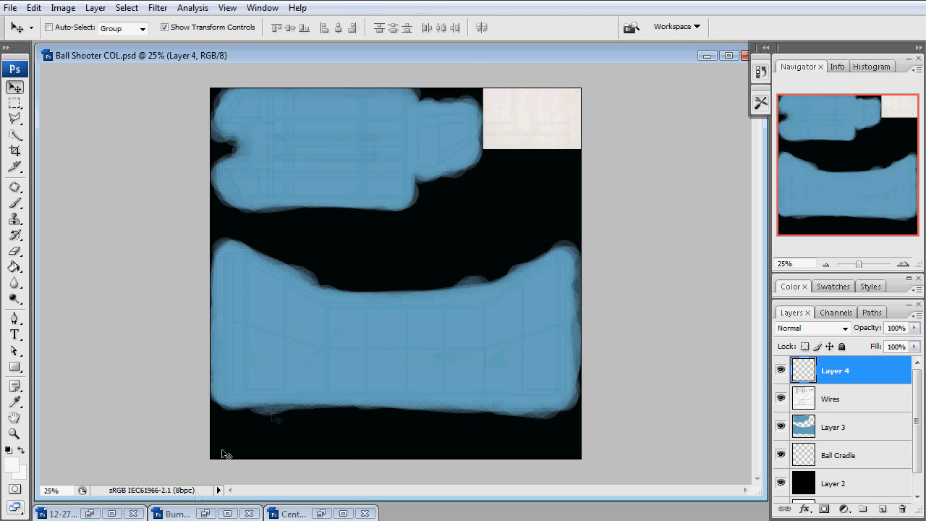
pyautogui.click(206, 513)
pyautogui.moveTo(917, 431); pyautogui.dragTo(917, 388)
pyautogui.click(647, 72)
# - Browse to the dirt texture folder to choose images for opening
pyautogui.click(10, 8)
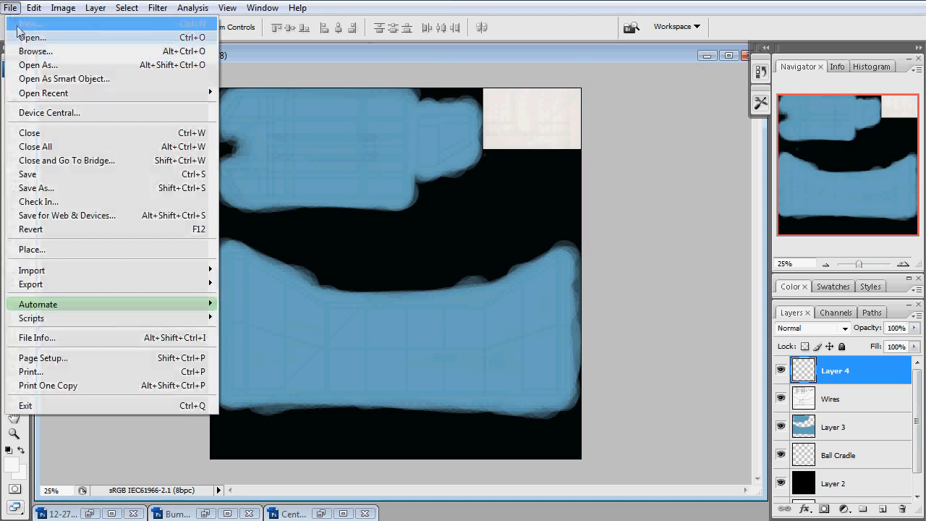
pyautogui.click(20, 36)
pyautogui.click(459, 67)
pyautogui.doubleClick(265, 167)
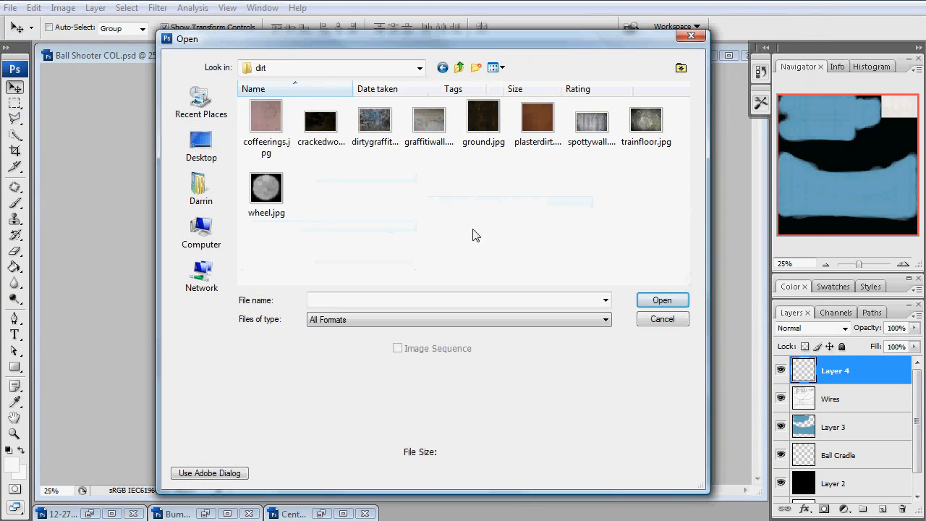
# - Open graffitiwall.jpg, spottywall.jpg and trainfloor.jpg together from the dirt folder
pyautogui.click(592, 130)
pyautogui.click(647, 122)
pyautogui.click(266, 119)
pyautogui.click(429, 122)
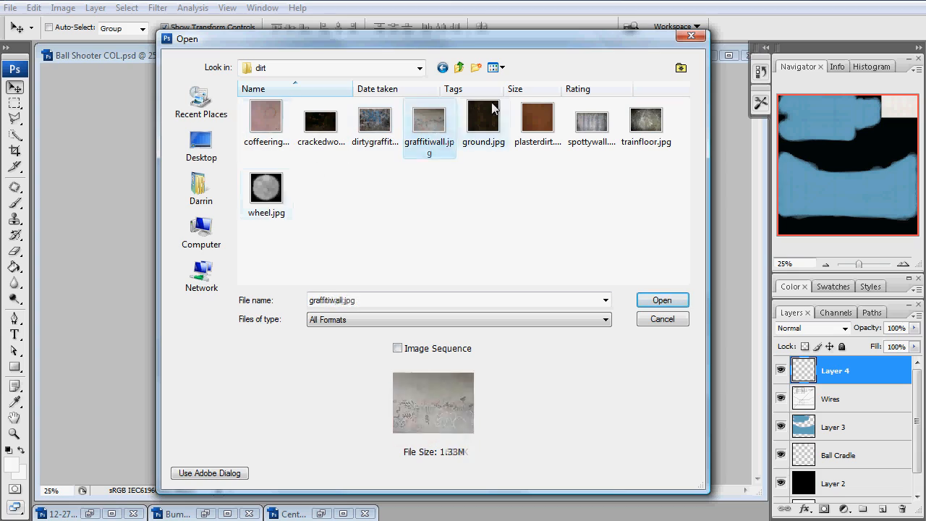
pyautogui.click(483, 121)
pyautogui.click(538, 121)
pyautogui.click(646, 122)
pyautogui.keyDown('ctrl'); pyautogui.click(592, 122); pyautogui.keyUp('ctrl')
pyautogui.keyDown('ctrl'); pyautogui.click(429, 121); pyautogui.keyUp('ctrl')
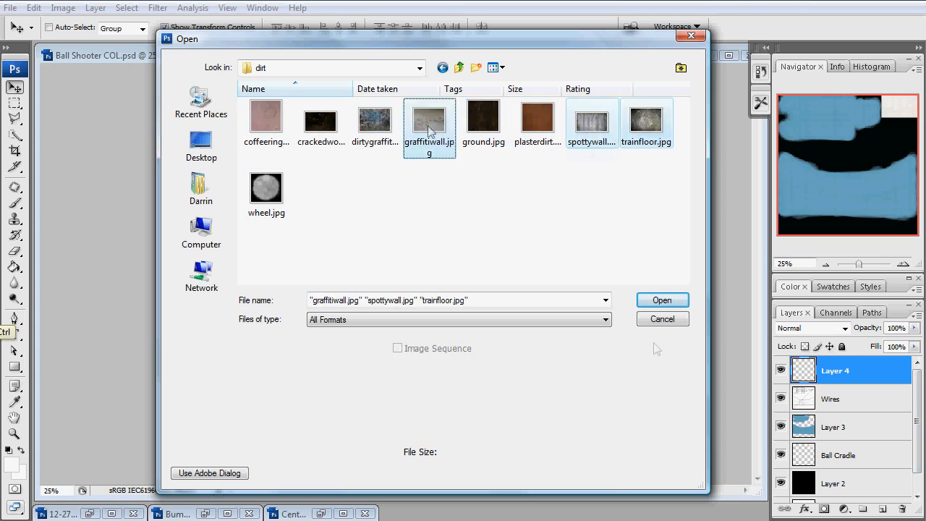
pyautogui.click(662, 300)
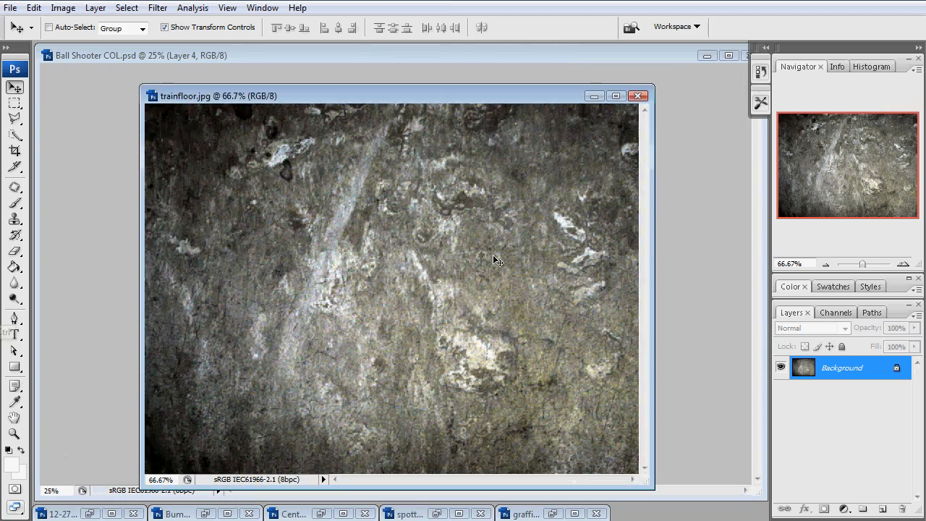
# - Paste the trainfloor.jpg image into Ball Shooter COL.psd on Layer 4 and lower its opacity
pyautogui.click(594, 96)
pyautogui.hotkey('ctrl', 'v')
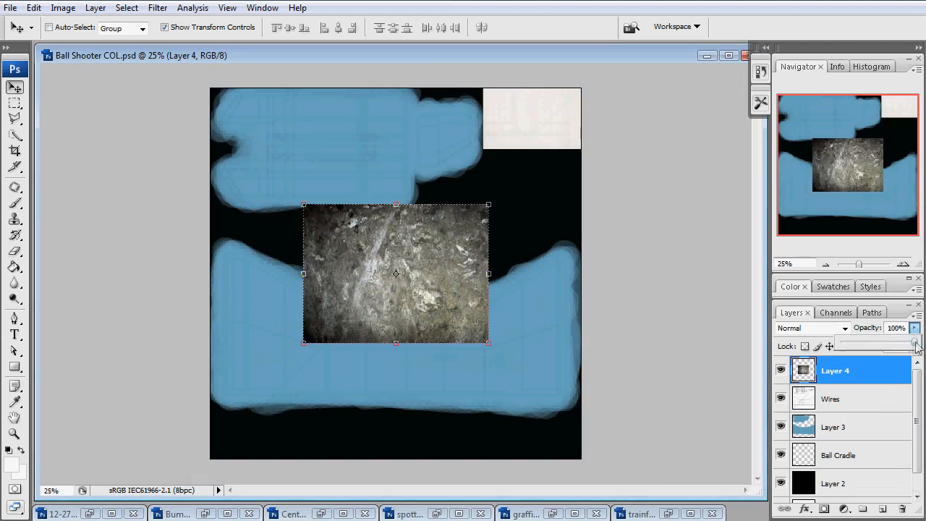
pyautogui.moveTo(916, 347); pyautogui.dragTo(863, 347)
# - Place Layer 4 over the upper blue shape, stretch it to 147.2% width and 102.6% height, and set its opacity to 14%
pyautogui.moveTo(403, 242); pyautogui.dragTo(310, 112)
pyautogui.moveTo(396, 213); pyautogui.dragTo(485, 217)
pyautogui.hotkey('ctrl', '+')
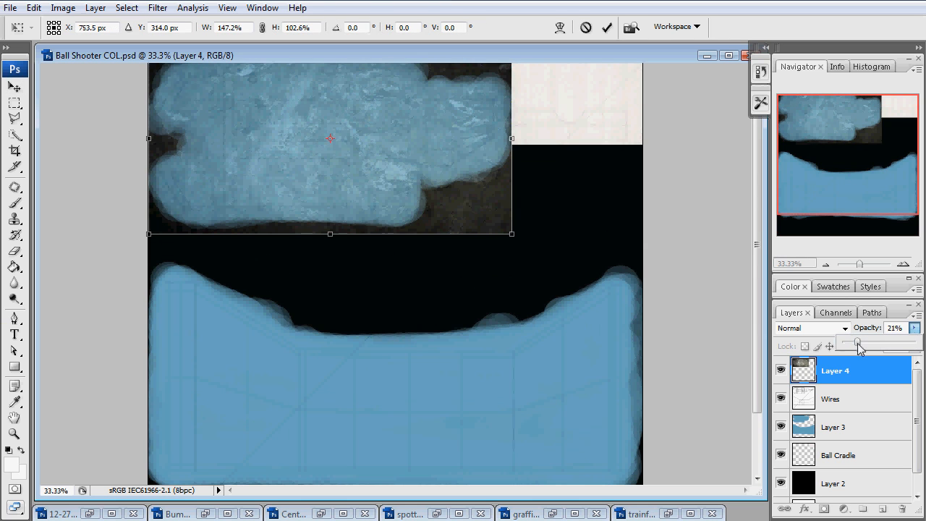
pyautogui.scroll(-2, 500, 215)
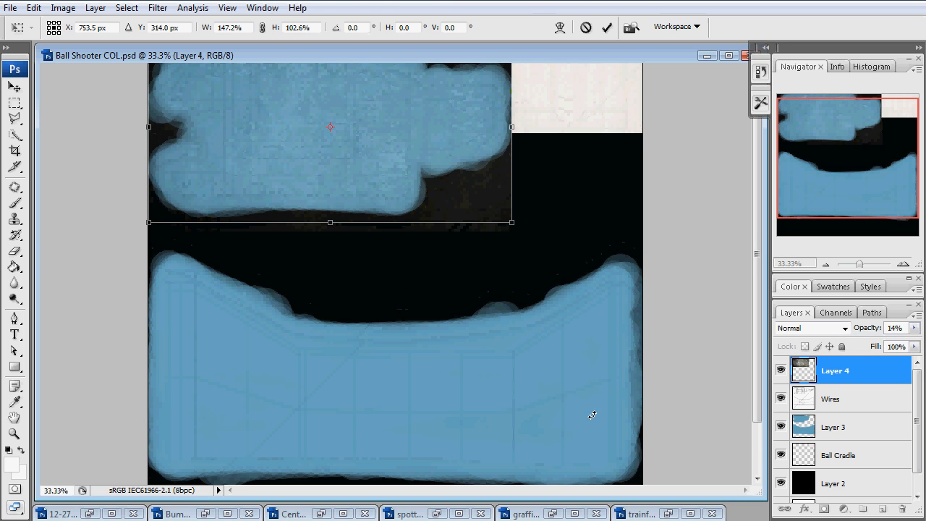
pyautogui.press('Return')
# - Duplicate Layer 4 across the full width of the lower blue shape and merge both copies into one layer named dirt
pyautogui.keyDown('alt'); pyautogui.moveTo(374, 150); pyautogui.dragTo(376, 374); pyautogui.keyUp('alt')
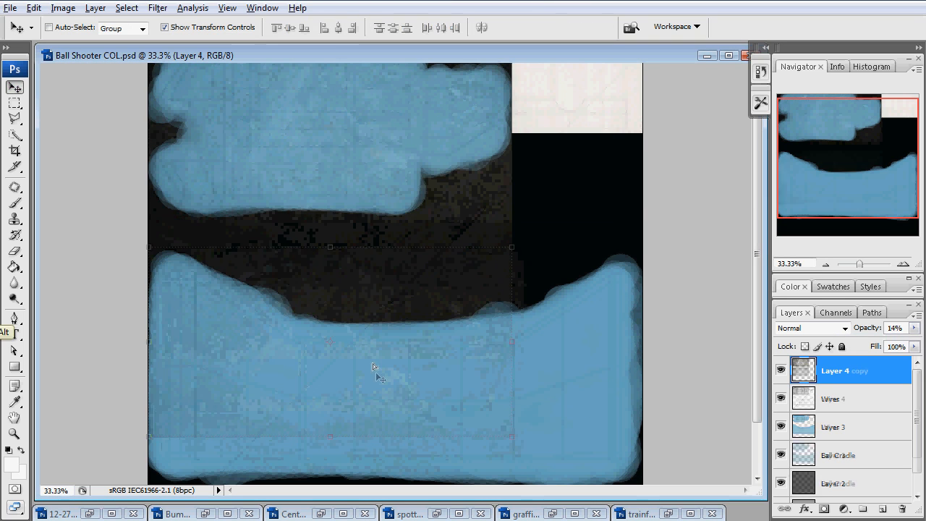
pyautogui.moveTo(512, 441); pyautogui.dragTo(643, 435)
pyautogui.press('Return')
pyautogui.hotkey('ctrl', '-')
pyautogui.keyDown('shift'); pyautogui.click(842, 400); pyautogui.keyUp('shift')
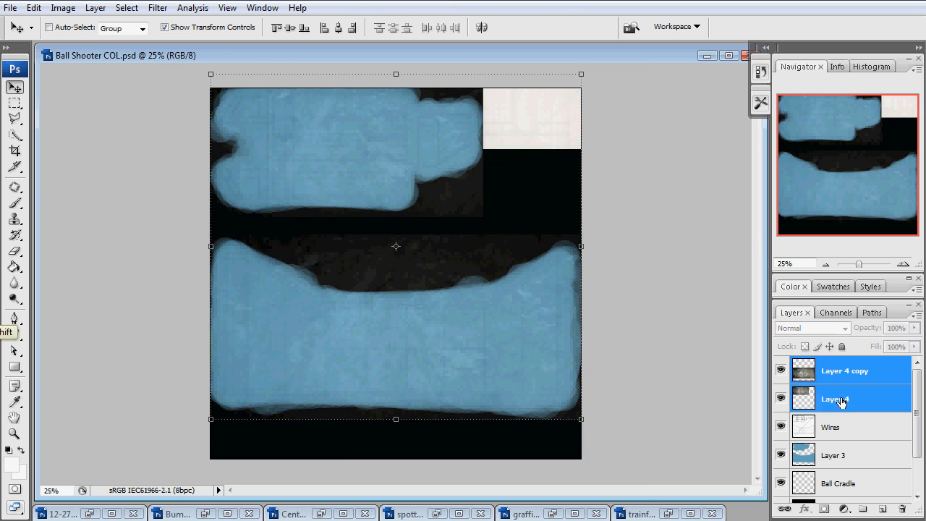
pyautogui.hotkey('ctrl', 'e')
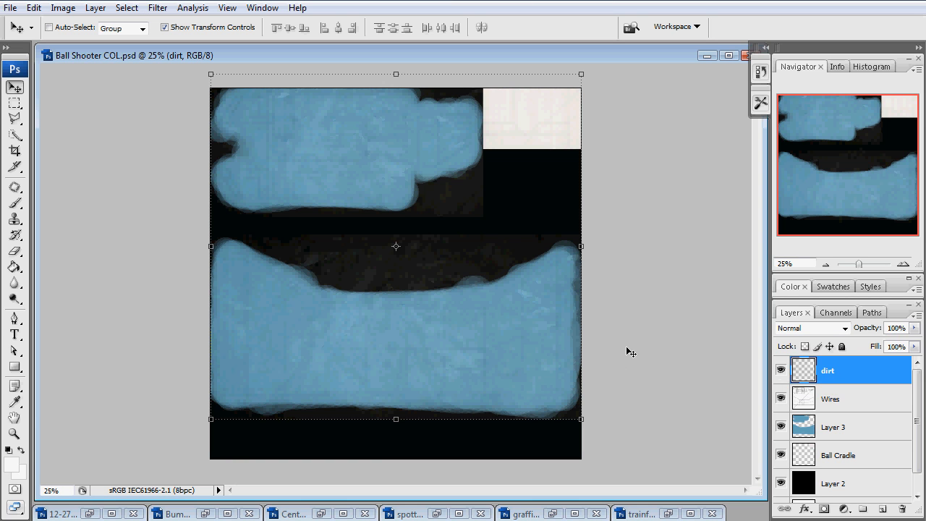
# - Save a Targa copy of the texture over the existing Ball Shooter COL.tga
pyautogui.click(10, 7)
pyautogui.click(22, 36)
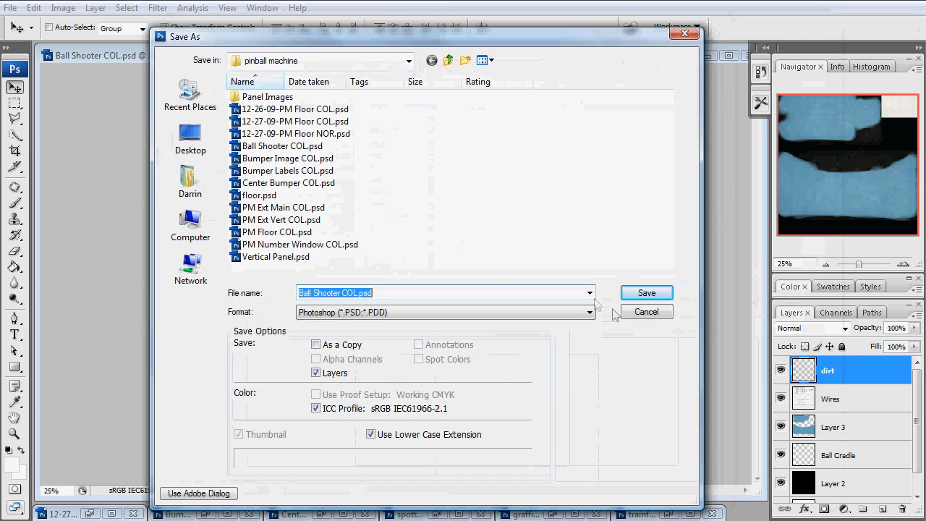
pyautogui.click(443, 312)
pyautogui.click(406, 492)
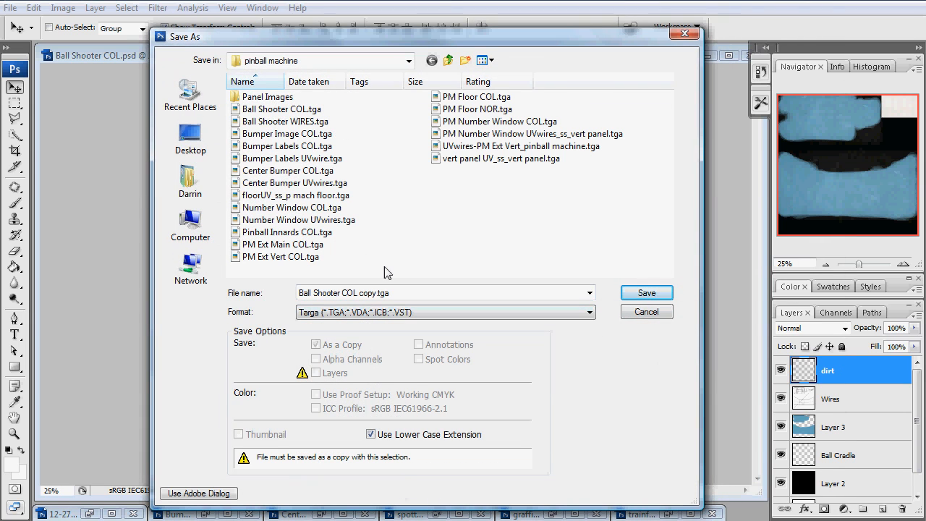
pyautogui.doubleClick(288, 114)
pyautogui.click(510, 296)
pyautogui.click(511, 230)
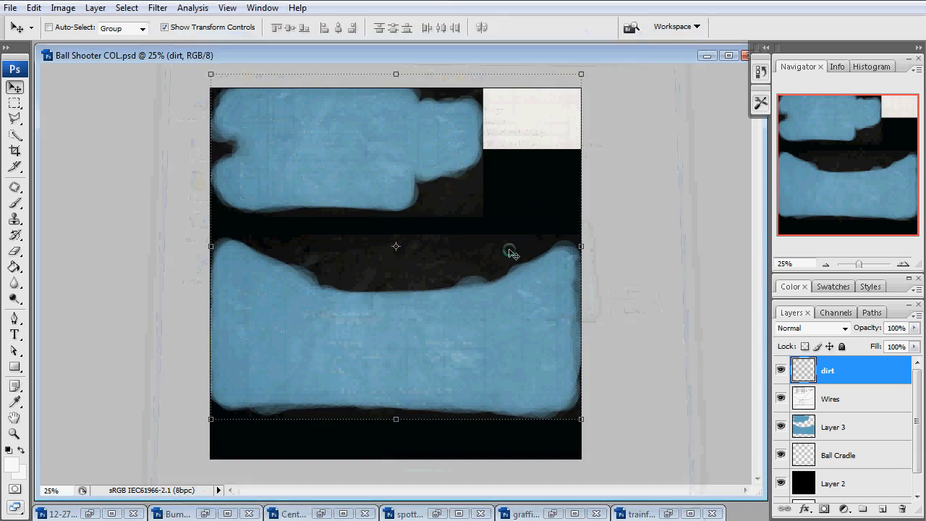
# - Switch to Blender and reload the Ball Shooter COL.tga image in the texture settings
pyautogui.hotkey('alt', 'Tab')
pyautogui.scroll(4, 463, 199)
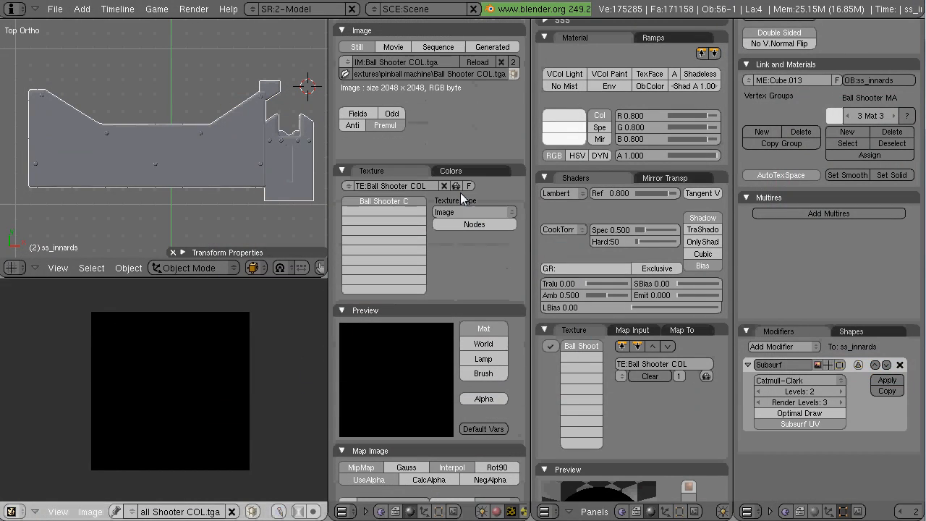
pyautogui.click(478, 62)
pyautogui.scroll(-4, 680, 382)
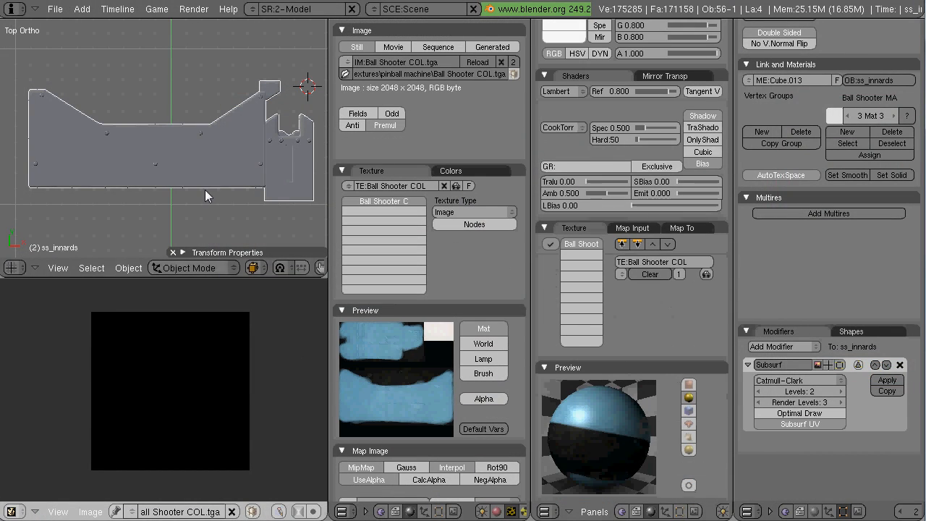
# - Maximise the 3D view, show the layers holding the rest of the pinball machine, and view the whole machine in perspective
pyautogui.hotkey('ctrl', 'Up')
pyautogui.scroll(-5, 207, 195)
pyautogui.keyDown('shift'); pyautogui.click(388, 508); pyautogui.keyUp('shift')
pyautogui.keyDown('shift'); pyautogui.click(396, 509); pyautogui.keyUp('shift')
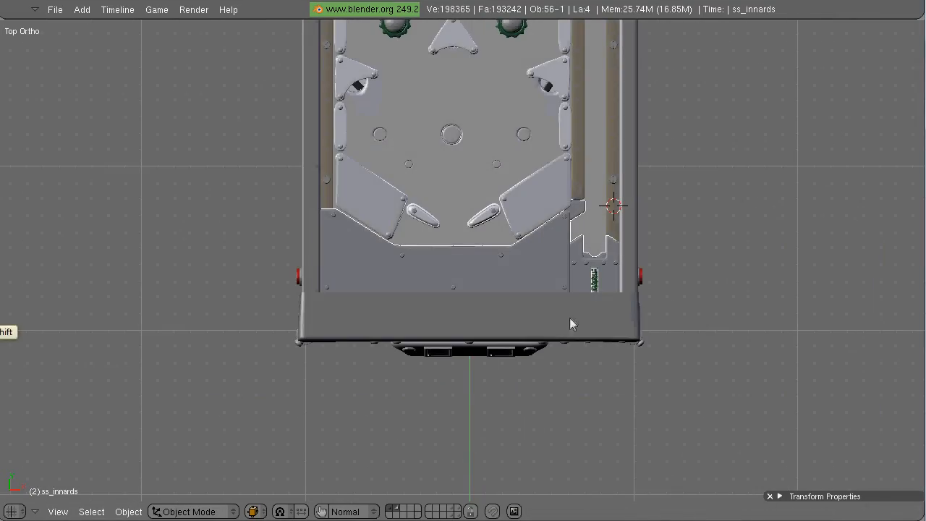
pyautogui.keyDown('shift'); pyautogui.moveTo(570, 319); pyautogui.dragTo(467, 370, button='middle'); pyautogui.keyUp('shift')
pyautogui.keyDown('ctrl'); pyautogui.moveTo(467, 370); pyautogui.dragTo(427, 514, button='middle'); pyautogui.keyUp('ctrl')
pyautogui.scroll(-5, 550, 376)
pyautogui.moveTo(550, 376); pyautogui.dragTo(503, 296, button='middle')
pyautogui.keyDown('shift'); pyautogui.moveTo(497, 202); pyautogui.dragTo(522, 367, button='middle'); pyautogui.keyUp('shift')
pyautogui.press('KP_5')
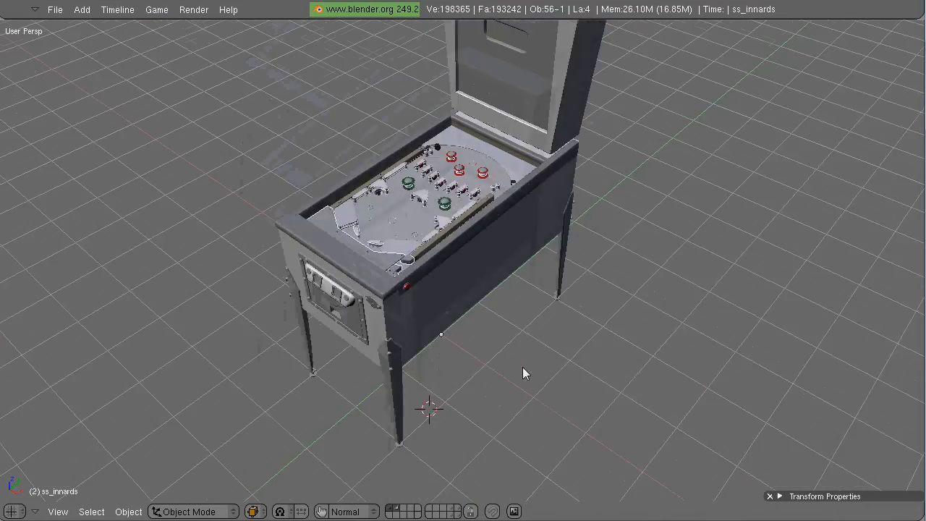
# - Show the layer containing the camera and lights, and select the camera in top view
pyautogui.scroll(-5, 522, 367)
pyautogui.keyDown('shift'); pyautogui.click(457, 514); pyautogui.keyUp('shift')
pyautogui.moveTo(492, 427); pyautogui.dragTo(612, 331, button='middle')
pyautogui.rightClick(621, 336)
pyautogui.press('KP_7')
# - Enable the 3D transform manipulator for the camera and set its orientation to Global
pyautogui.scroll(-3, 620, 336)
pyautogui.click(322, 511)
pyautogui.click(336, 512)
pyautogui.click(387, 512)
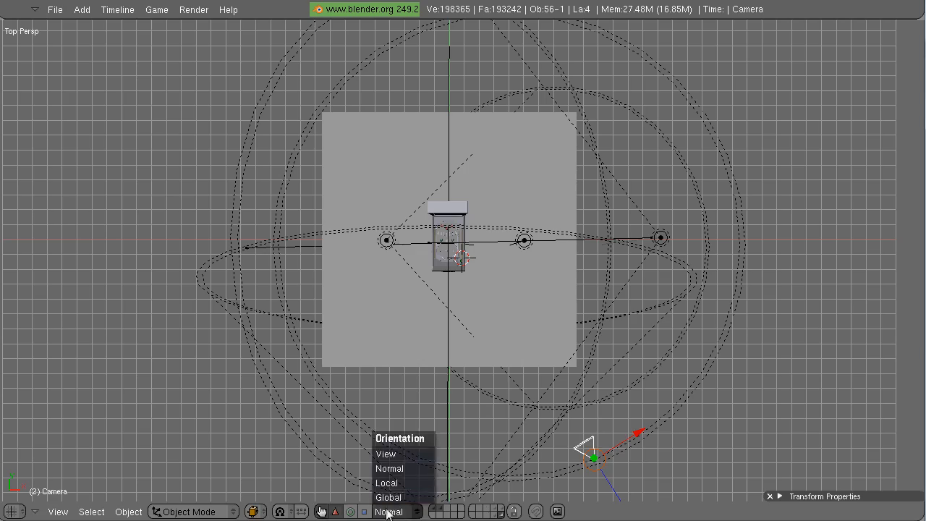
pyautogui.click(389, 498)
# - Move the camera above the machine's front end, at about X 1.18 and Y -1.87, and show its transform properties
pyautogui.moveTo(646, 459); pyautogui.dragTo(544, 460)
pyautogui.moveTo(492, 414); pyautogui.dragTo(515, 279)
pyautogui.press('KP_3')
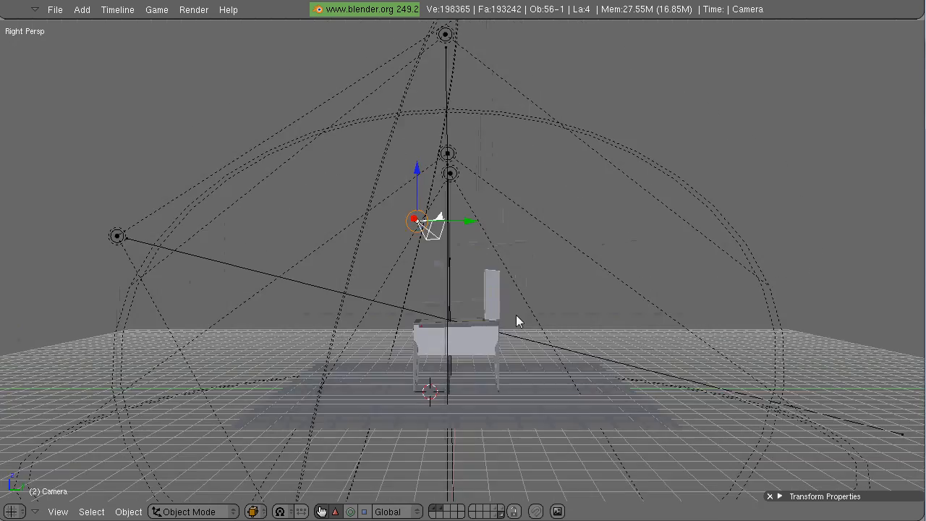
pyautogui.press('KP_5')
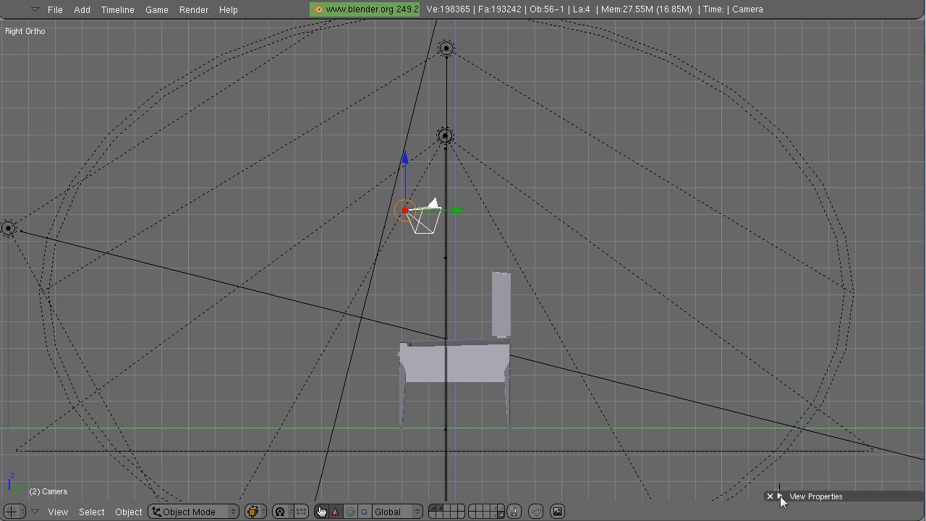
pyautogui.click(780, 497)
pyautogui.click(770, 363)
pyautogui.press('n')
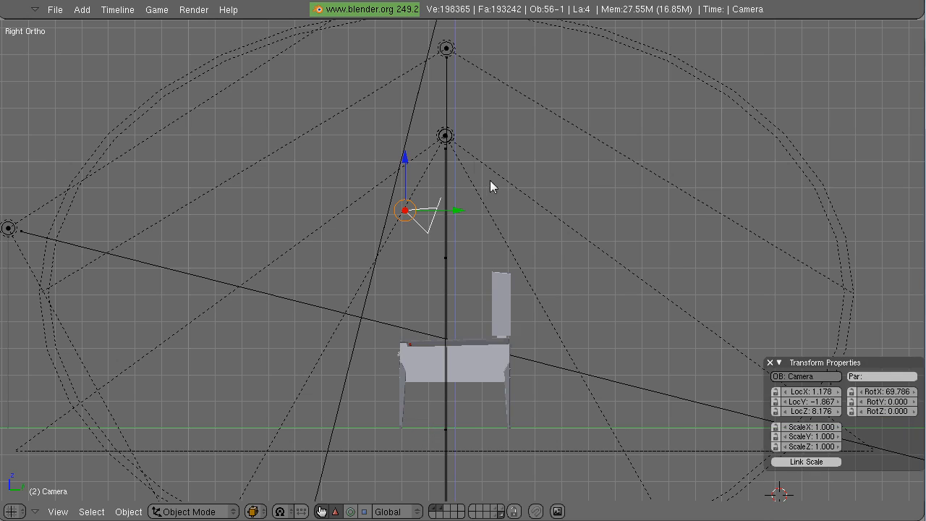
# - Tilt the camera down to about 18.6 degrees in X, lower it towards the playfield, and check the camera view
pyautogui.press('r')
pyautogui.click(478, 253)
pyautogui.moveTo(405, 187); pyautogui.dragTo(404, 270)
pyautogui.moveTo(457, 292); pyautogui.dragTo(444, 305)
pyautogui.press('KP_0')
# - Reposition the camera to about X 0.66, Y -2.01, Z 4.80 so that it frames the ball shooter
pyautogui.press('g')
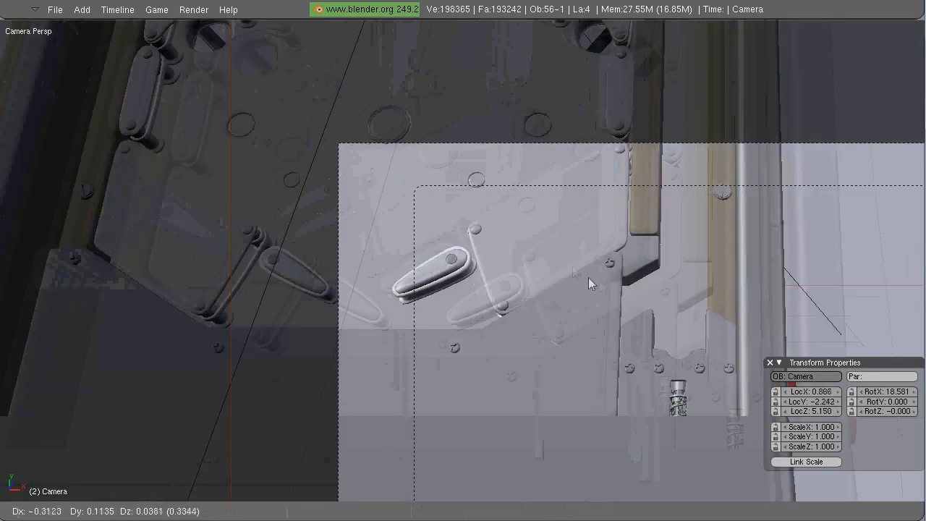
pyautogui.click(504, 196)
pyautogui.press('KP_3')
pyautogui.moveTo(382, 168); pyautogui.dragTo(383, 181)
pyautogui.press('KP_0')
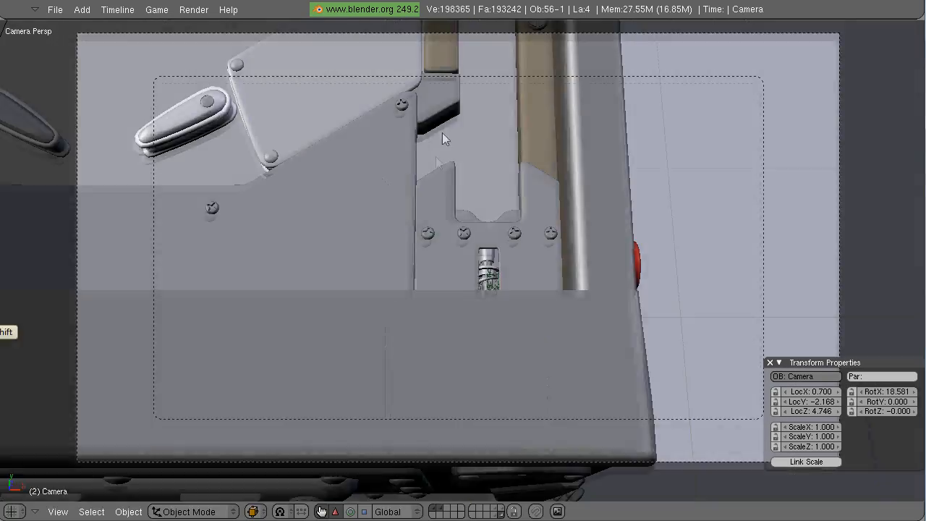
pyautogui.press('g')
pyautogui.click(478, 265)
# - Restore the multi-panel layout, select the ss_innards object, and set the render size to 25%
pyautogui.hotkey('ctrl', 'Up')
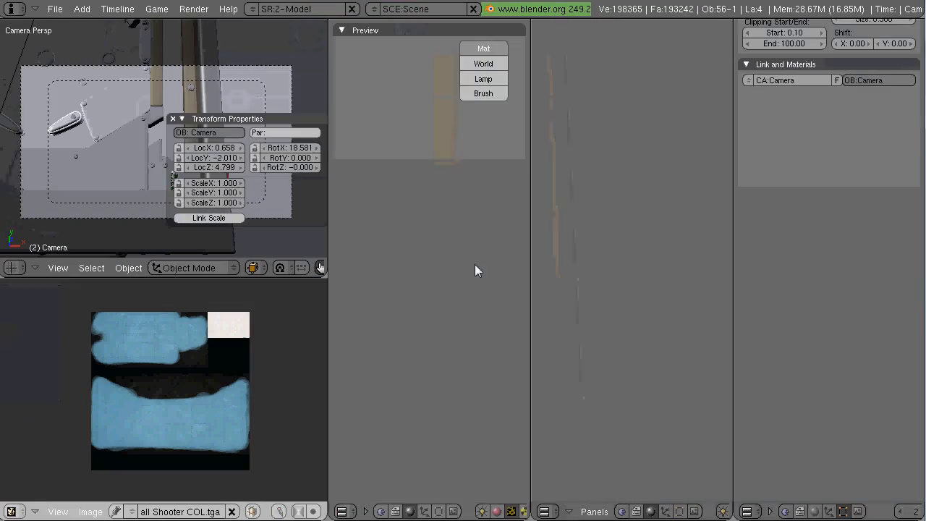
pyautogui.rightClick(123, 145)
pyautogui.press('n')
pyautogui.click(858, 512)
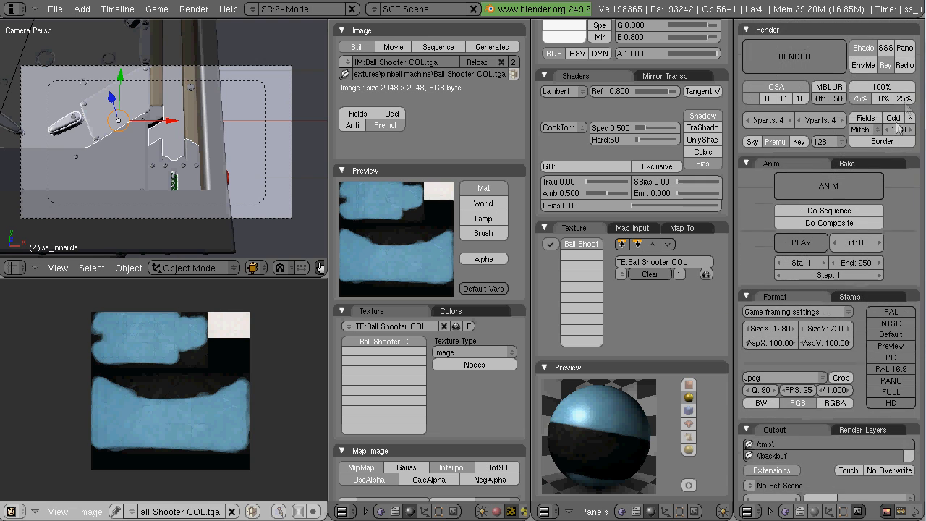
# - Toggle glass top's 3D view visibility in the Outliner, render a test image from the camera, and close it
pyautogui.click(548, 511)
pyautogui.click(587, 362)
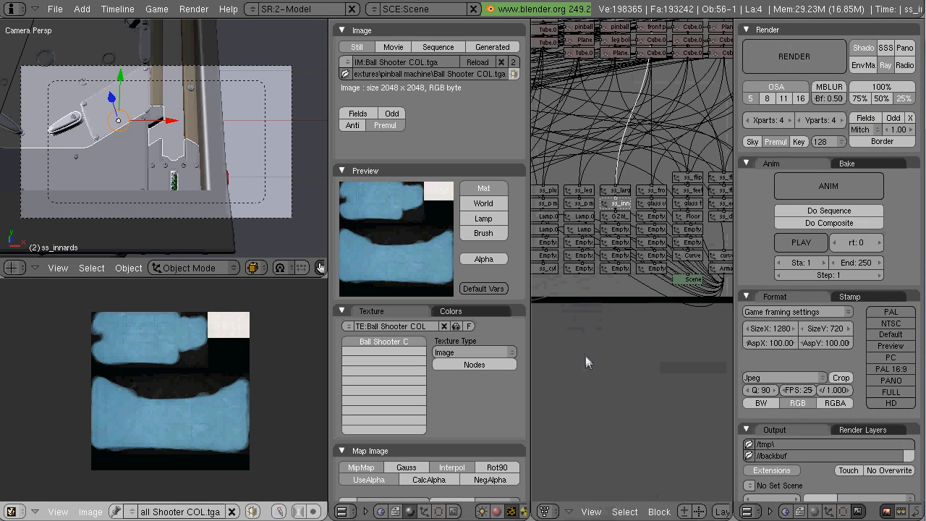
pyautogui.click(701, 262)
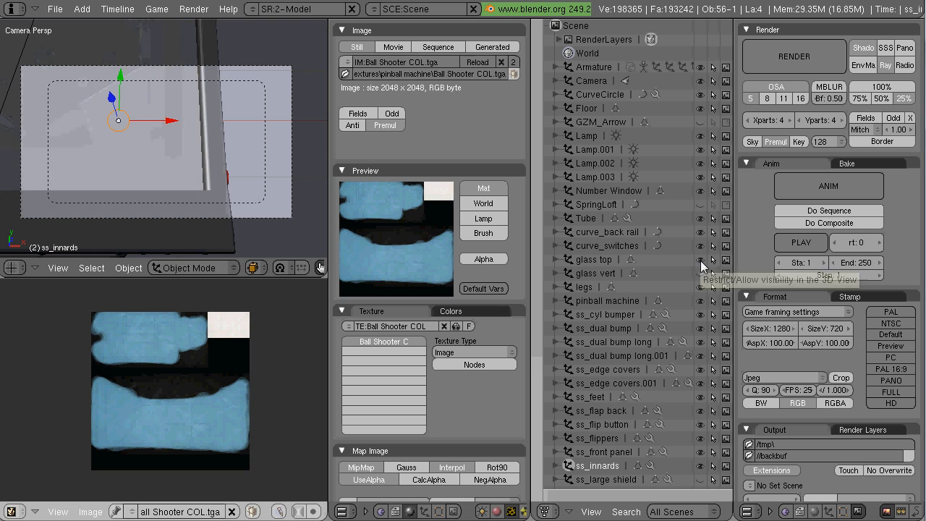
pyautogui.press('F12')
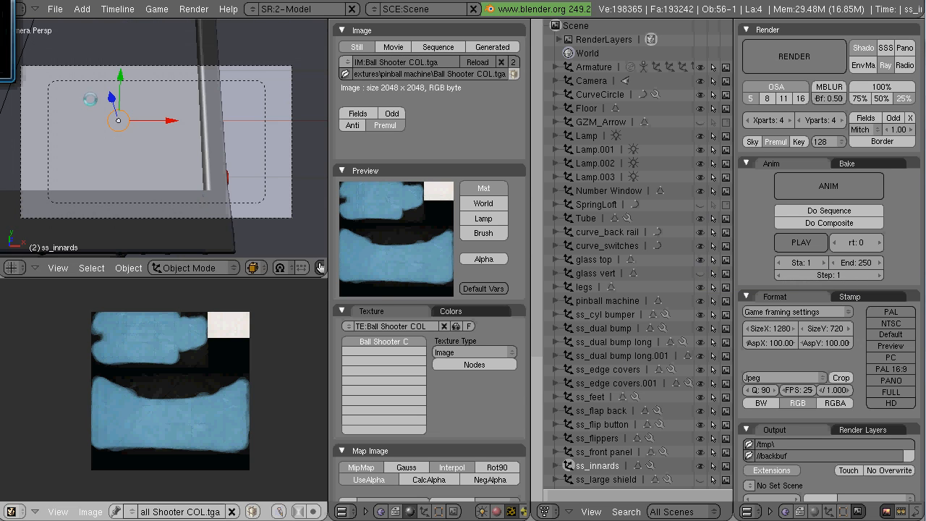
pyautogui.press('Escape')
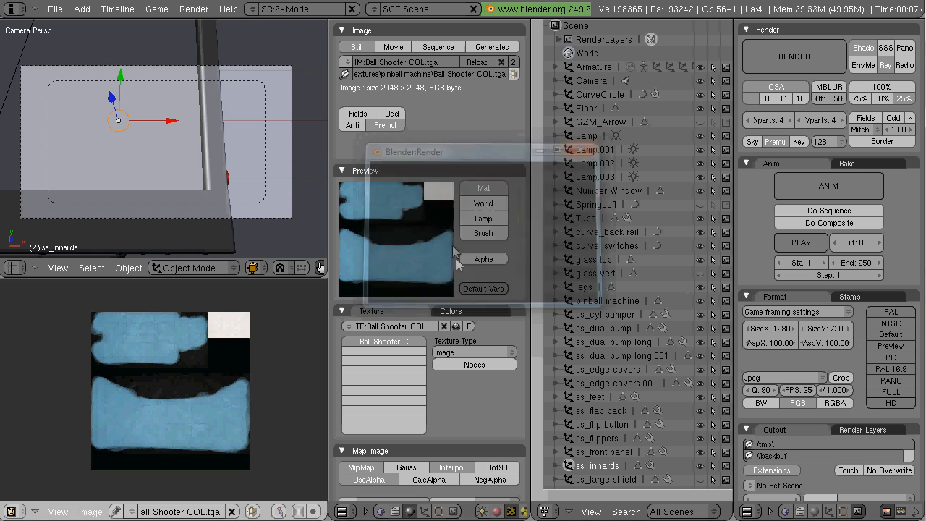
# - Examine the Ball Shooter material's texture Map Input and Map To settings alongside the UV texture of the ss_innards mesh
pyautogui.click(544, 511)
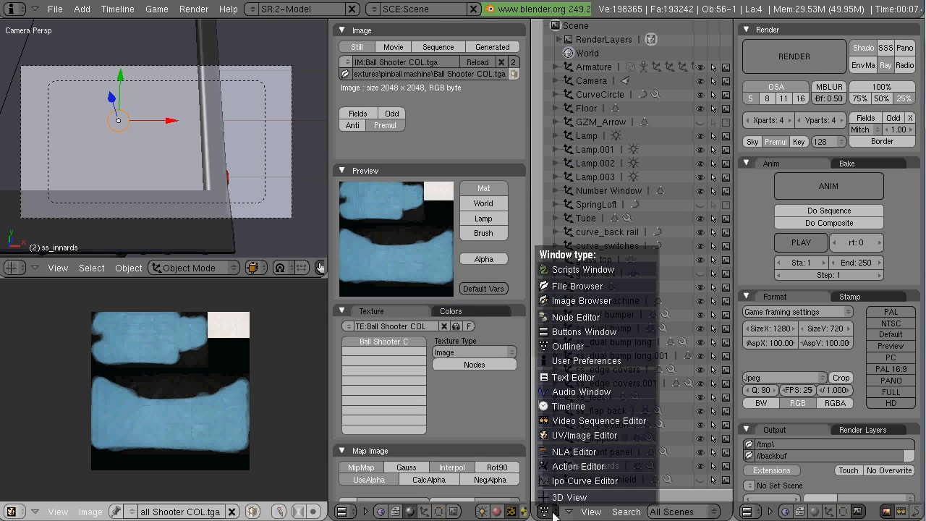
pyautogui.click(579, 343)
pyautogui.click(631, 229)
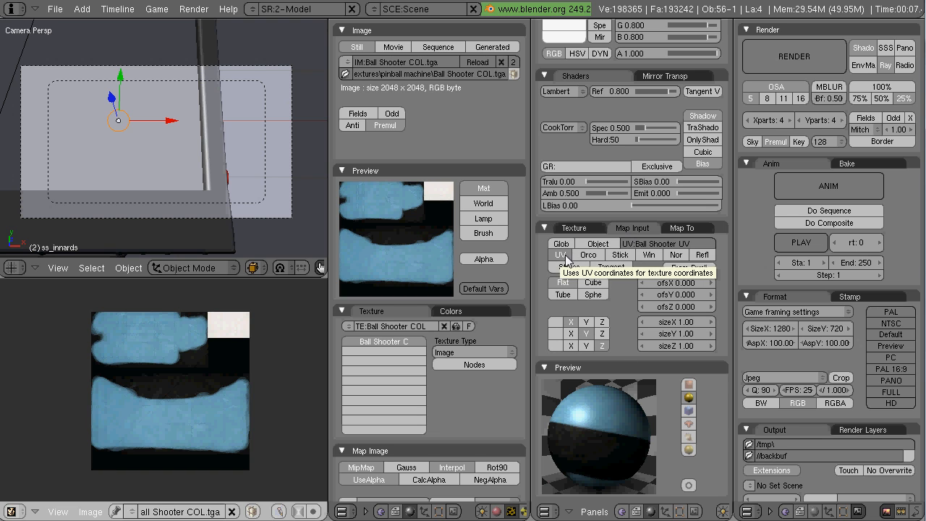
pyautogui.press('F9')
pyautogui.click(688, 229)
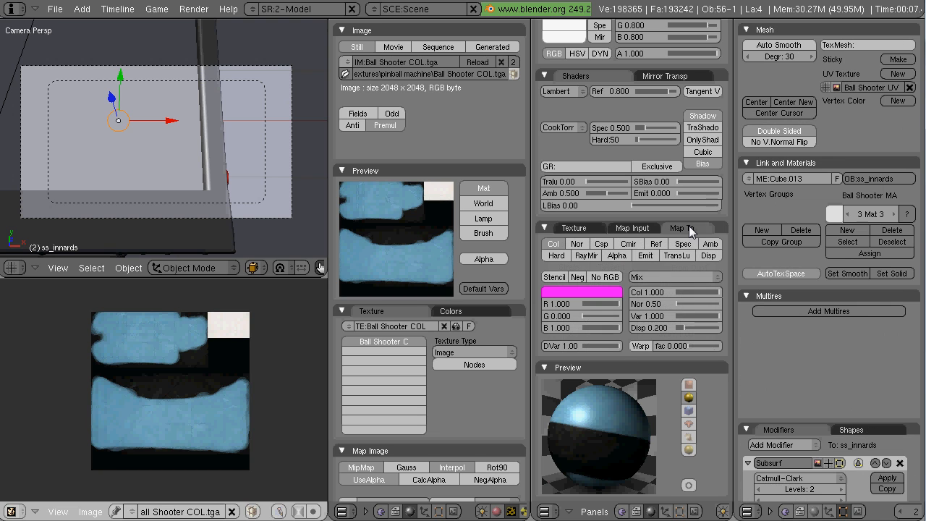
# - Open the Outliner and hide the glass top object in the 3D view
pyautogui.click(859, 512)
pyautogui.click(845, 511)
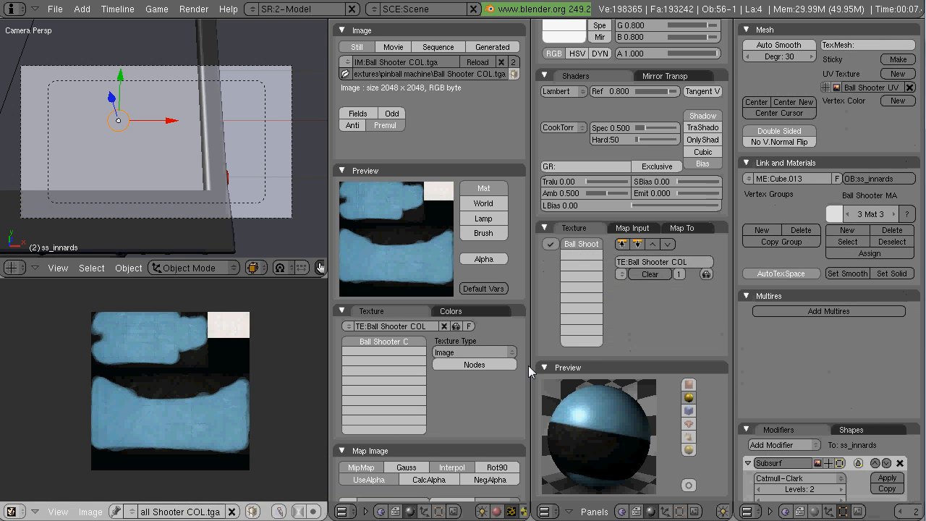
pyautogui.scroll(7, 625, 367)
pyautogui.scroll(-3, 626, 368)
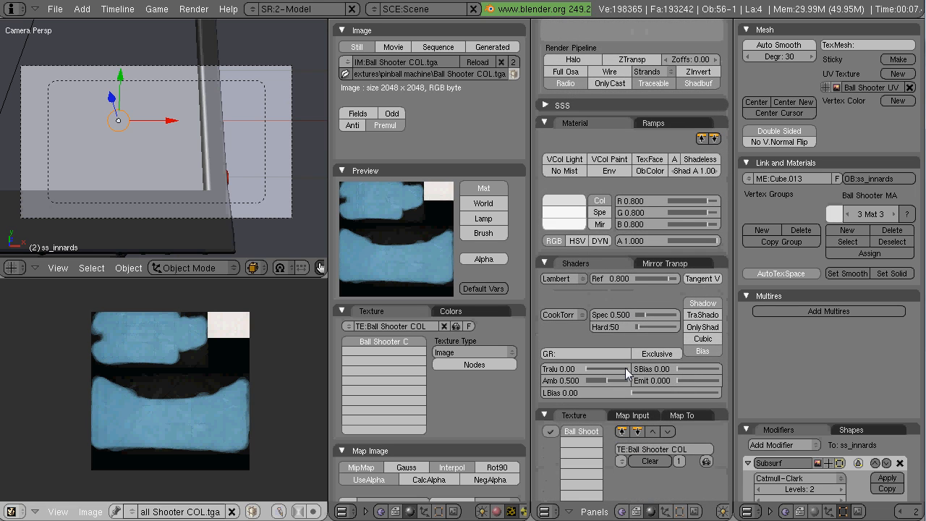
pyautogui.click(747, 512)
pyautogui.click(830, 395)
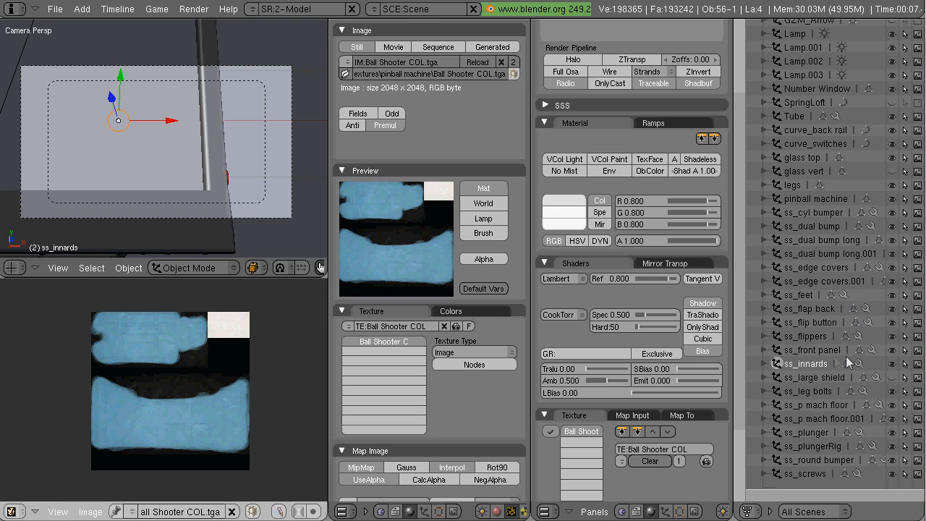
pyautogui.click(892, 158)
# - Test-render the ball shooter from the camera twice with glass top hidden, closing the render each time
pyautogui.rightClick(161, 182)
pyautogui.rightClick(167, 152)
pyautogui.rightClick(218, 185)
pyautogui.rightClick(144, 163)
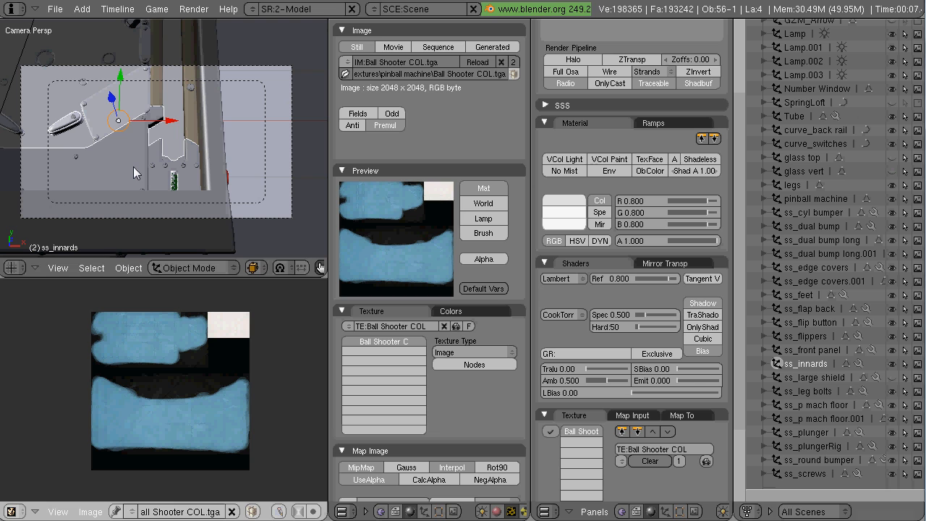
pyautogui.press('F12')
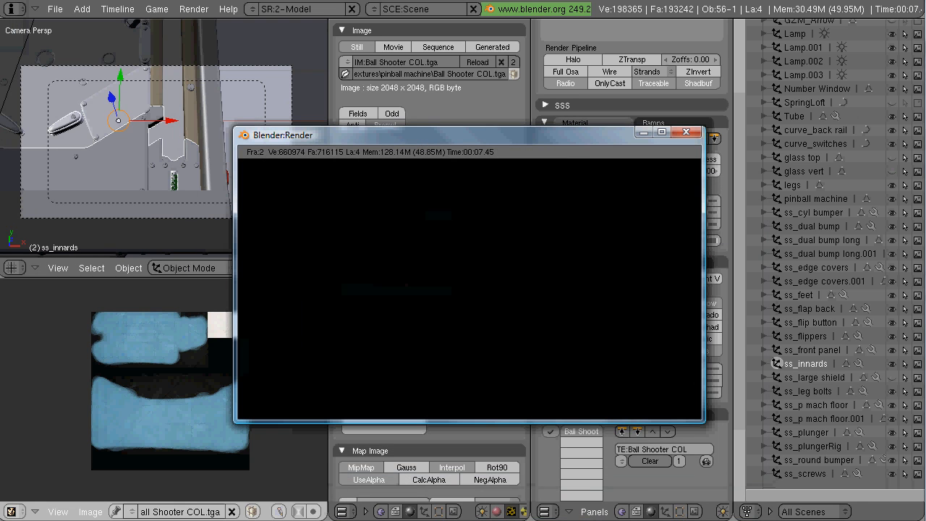
pyautogui.press('Escape')
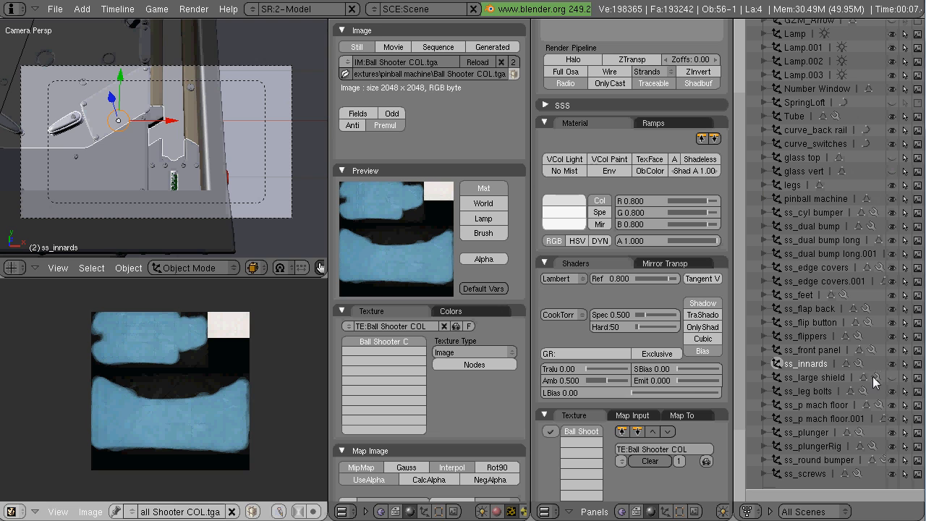
pyautogui.scroll(5, 896, 237)
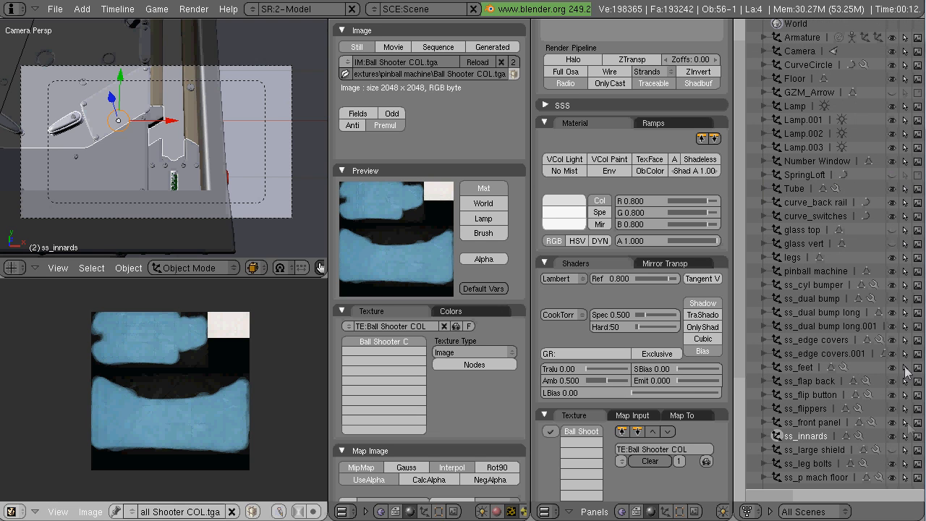
pyautogui.press('F12')
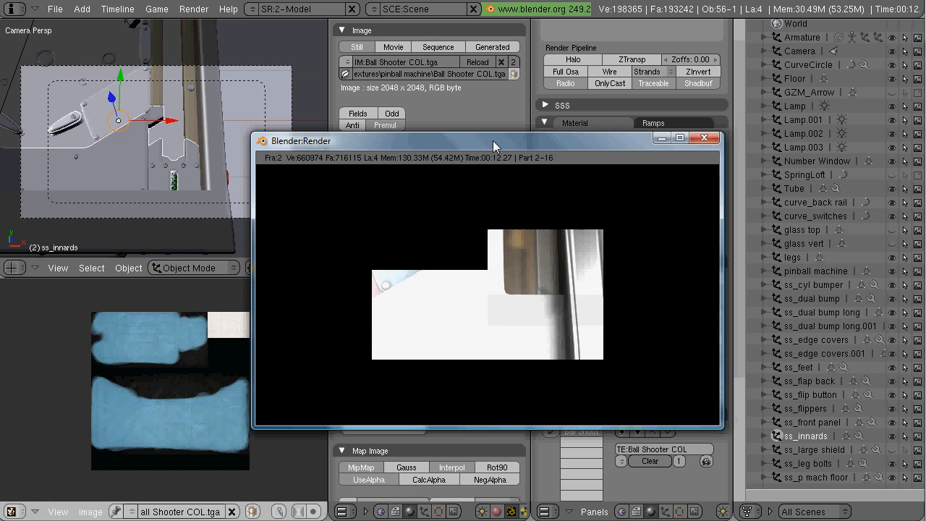
pyautogui.press('Escape')
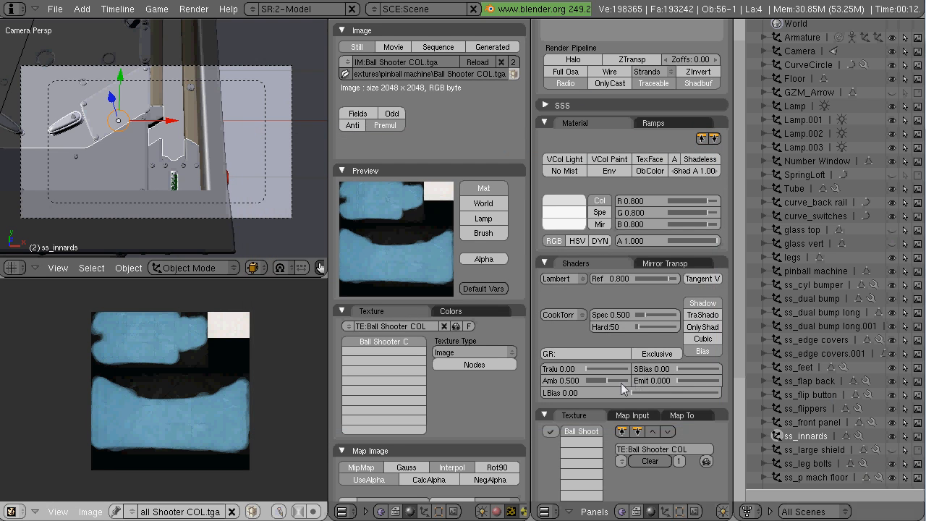
# - Set the render output display to Image Editor, render a test image, and return that area to the 3D View
pyautogui.click(747, 512)
pyautogui.click(773, 337)
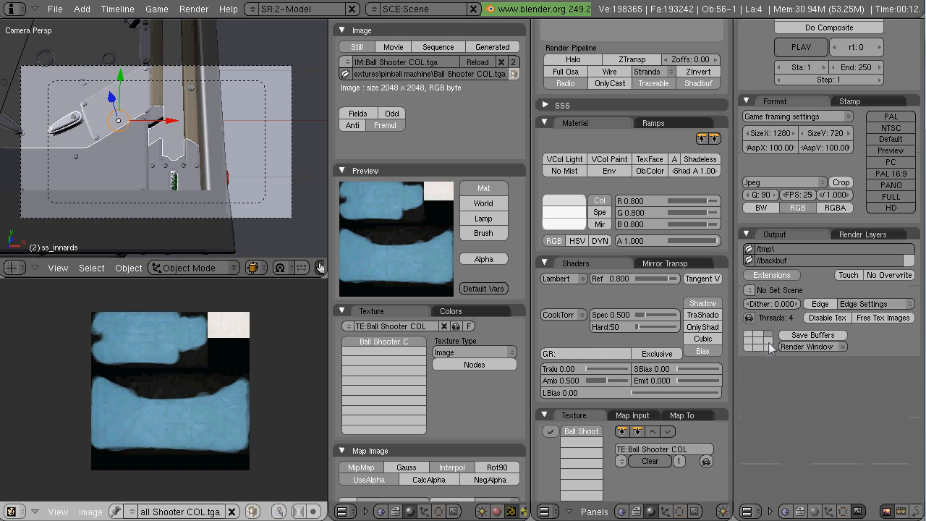
pyautogui.click(841, 348)
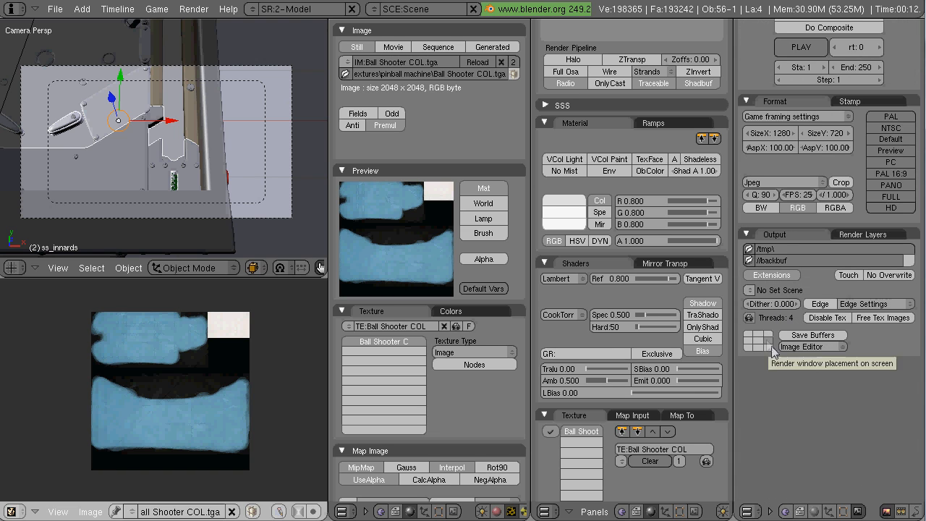
pyautogui.press('F12')
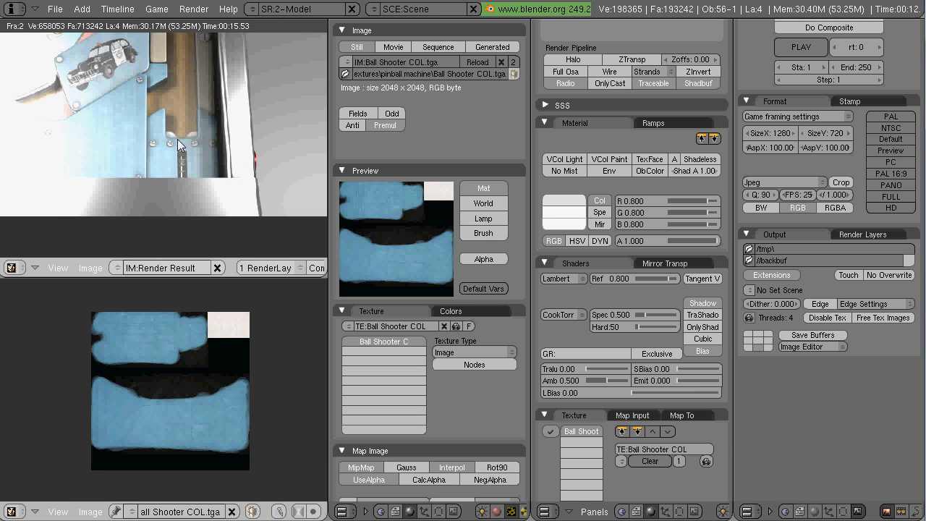
pyautogui.click(12, 268)
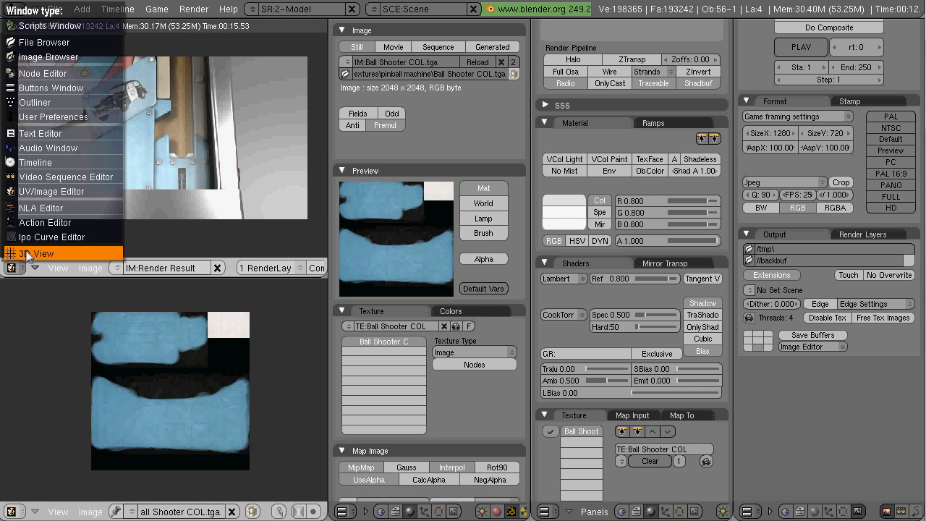
pyautogui.click(21, 269)
# - Maximize the 3D view, select the object Lamp, and rotate it in front view toward the pinball machine
pyautogui.hotkey('ctrl', 'Up')
pyautogui.press('KP_3')
pyautogui.moveTo(358, 222); pyautogui.dragTo(364, 335, button='middle')
pyautogui.scroll(-3, 391, 340)
pyautogui.moveTo(424, 343); pyautogui.dragTo(433, 290, button='middle')
pyautogui.rightClick(428, 233)
pyautogui.press('KP_1')
pyautogui.press('r')
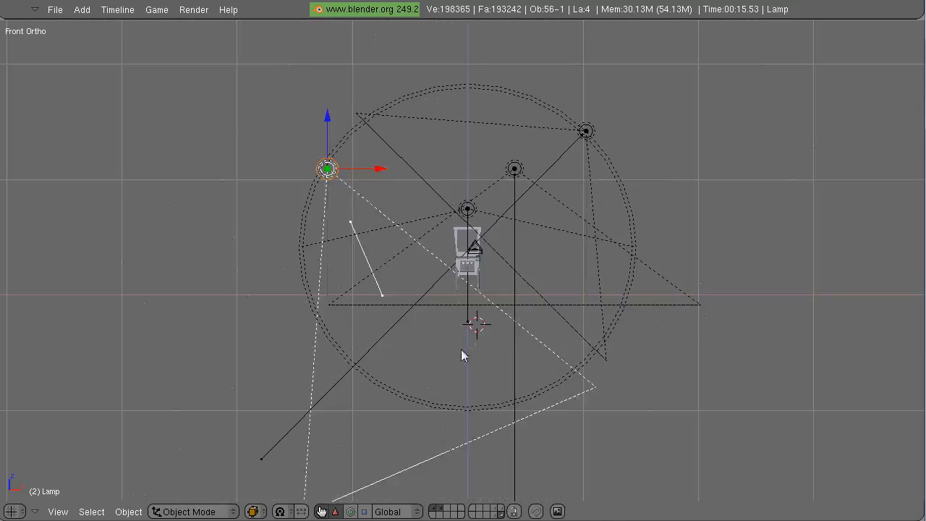
pyautogui.click(412, 217)
# - Restore the multi-panel layout, render a test image, and inspect the blue metal texture up close
pyautogui.hotkey('ctrl', 'Up')
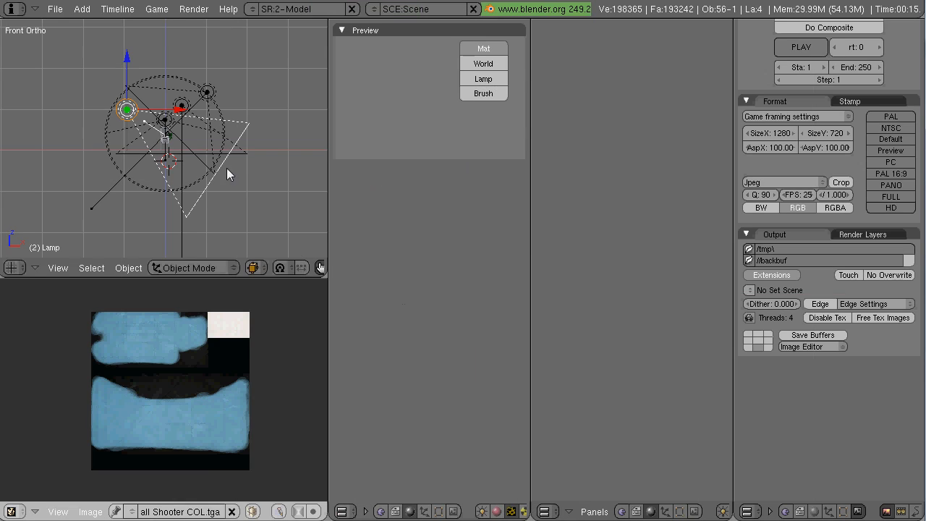
pyautogui.press('F12')
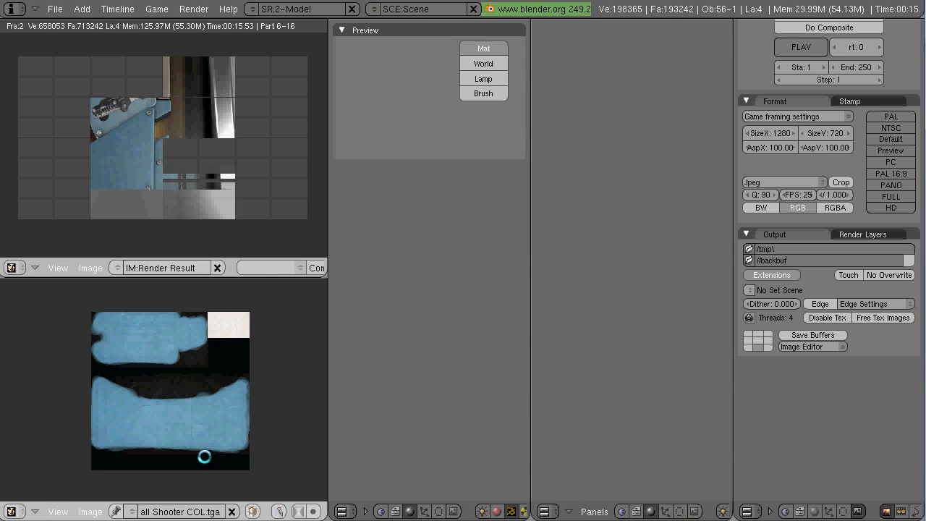
pyautogui.scroll(5, 93, 180)
pyautogui.moveTo(93, 180); pyautogui.dragTo(211, 202, button='middle')
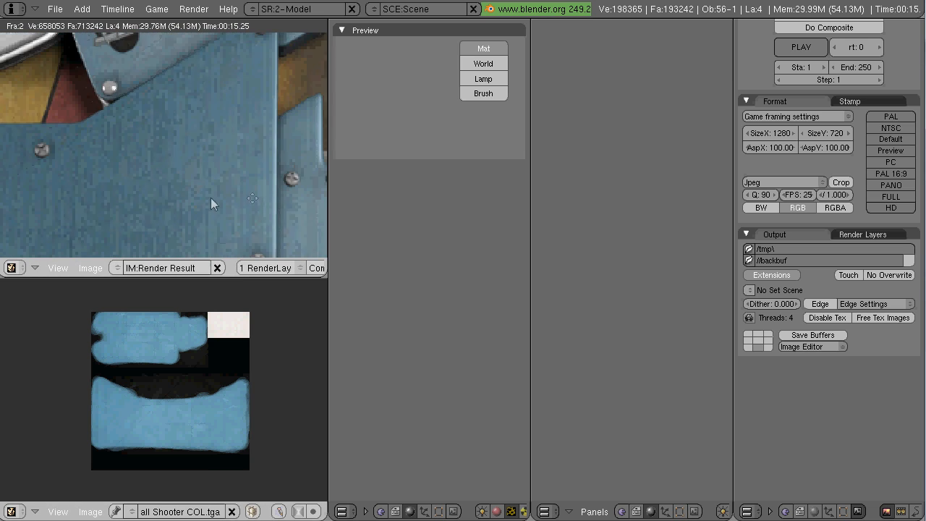
pyautogui.moveTo(147, 110); pyautogui.dragTo(151, 181, button='middle')
# - Return the image area to the 3D View, set the render output display to Render Window, and test-render again
pyautogui.click(13, 268)
pyautogui.click(29, 254)
pyautogui.click(810, 347)
pyautogui.click(803, 343)
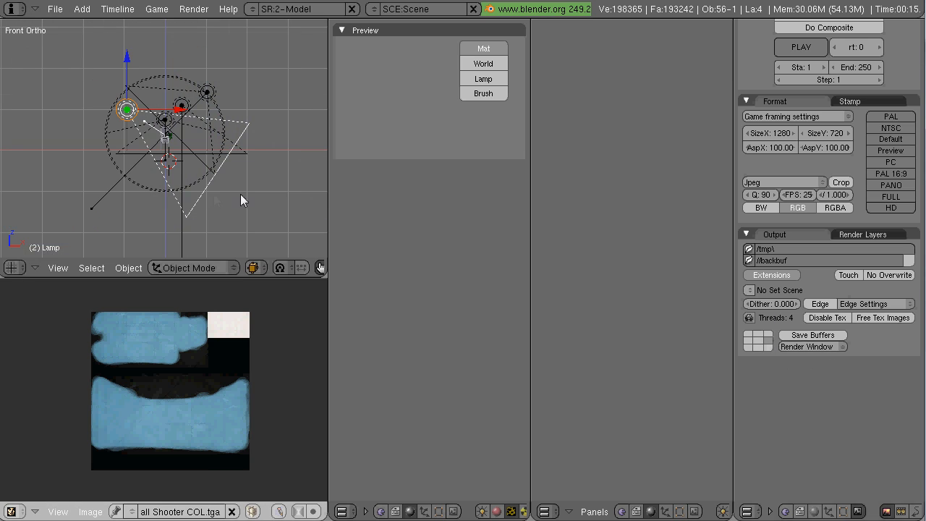
pyautogui.hotkey('ctrl', 'Up')
pyautogui.press('F12')
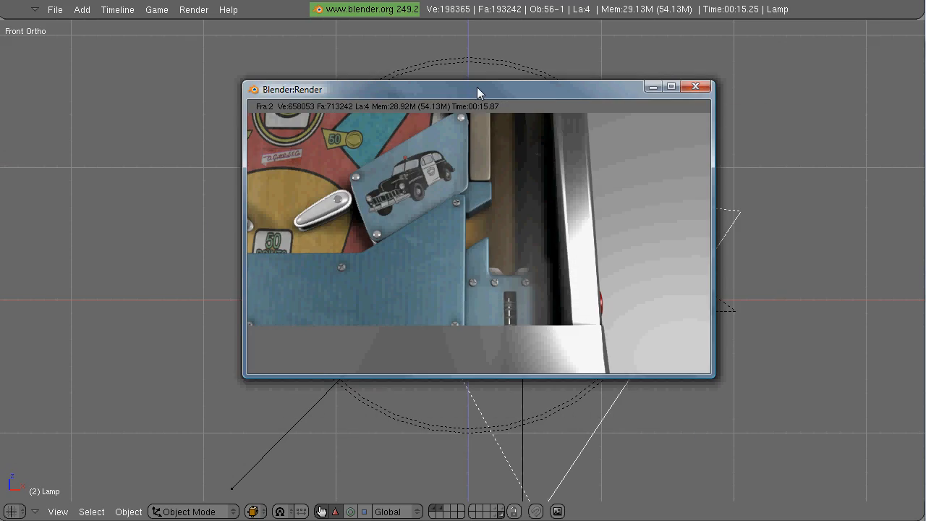
pyautogui.press('Escape')
# - Select Lamp.003, show its lamp settings, and reduce its spot size to 34.76
pyautogui.keyDown('ctrl'); pyautogui.moveTo(373, 261); pyautogui.dragTo(492, 281, button='middle'); pyautogui.keyUp('ctrl')
pyautogui.rightClick(474, 185)
pyautogui.hotkey('ctrl', 'Up')
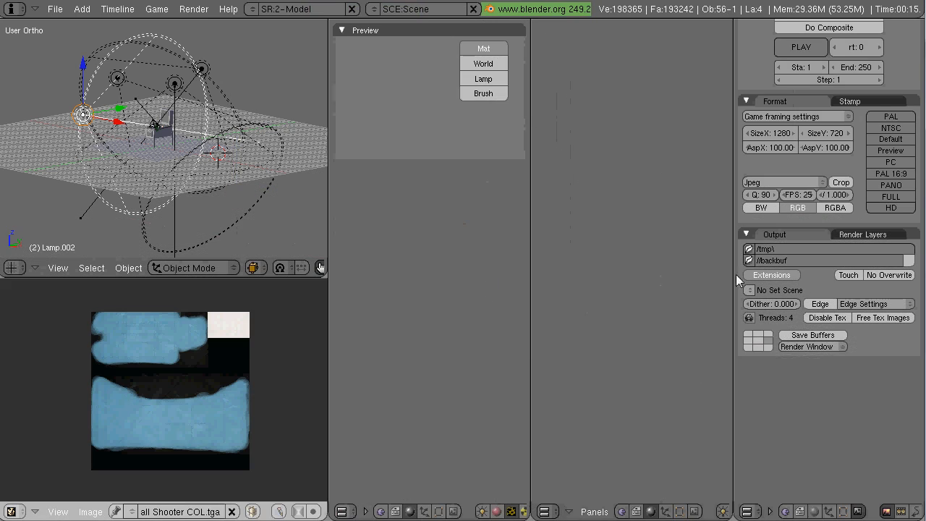
pyautogui.click(482, 512)
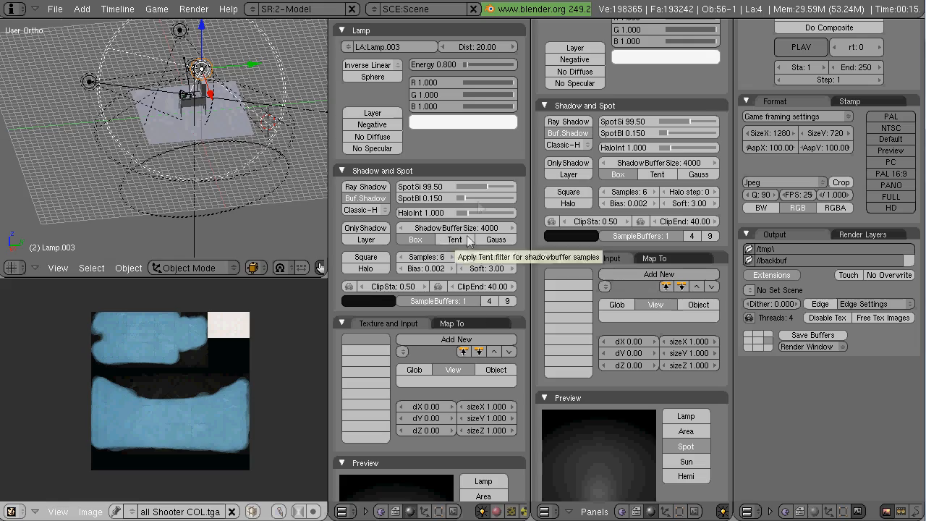
pyautogui.moveTo(489, 187); pyautogui.dragTo(467, 189)
# - Rotate another spot lamp in front view and narrow the spot size of Lamp.001
pyautogui.moveTo(221, 178); pyautogui.dragTo(287, 159, button='middle')
pyautogui.rightClick(165, 123)
pyautogui.moveTo(173, 165); pyautogui.dragTo(207, 159, button='middle')
pyautogui.press('KP_1')
pyautogui.press('r')
pyautogui.click(258, 143)
pyautogui.moveTo(258, 143); pyautogui.dragTo(242, 165, button='middle')
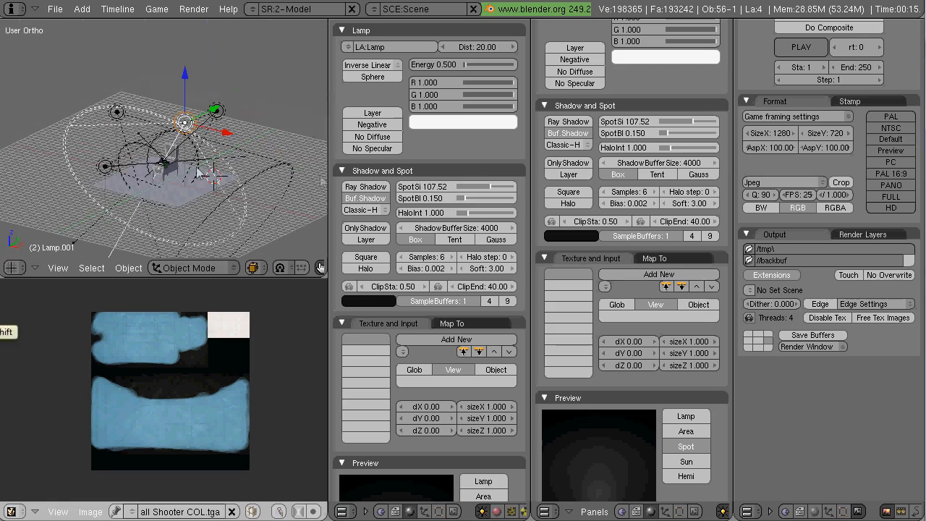
pyautogui.moveTo(489, 187); pyautogui.dragTo(466, 188)
# - Select Lamp.003, render a test image with the narrowed spot lamps, and close it
pyautogui.rightClick(102, 127)
pyautogui.rightClick(223, 103)
pyautogui.moveTo(223, 116); pyautogui.dragTo(210, 175, button='middle')
pyautogui.press('F12')
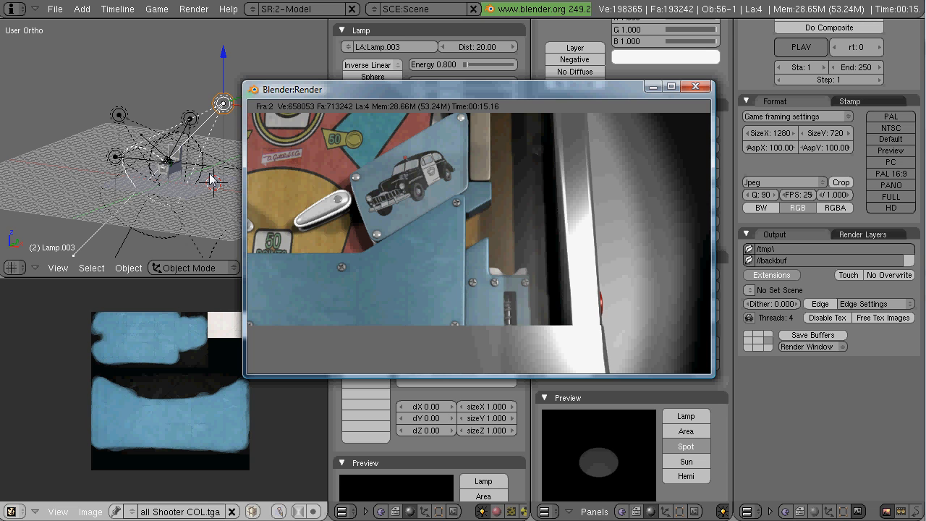
pyautogui.press('Escape')
# - Move Lamp.003 in front view, rotate it to aim at the machine, and test-render the lighting
pyautogui.press('KP_1')
pyautogui.press('g')
pyautogui.click(209, 154)
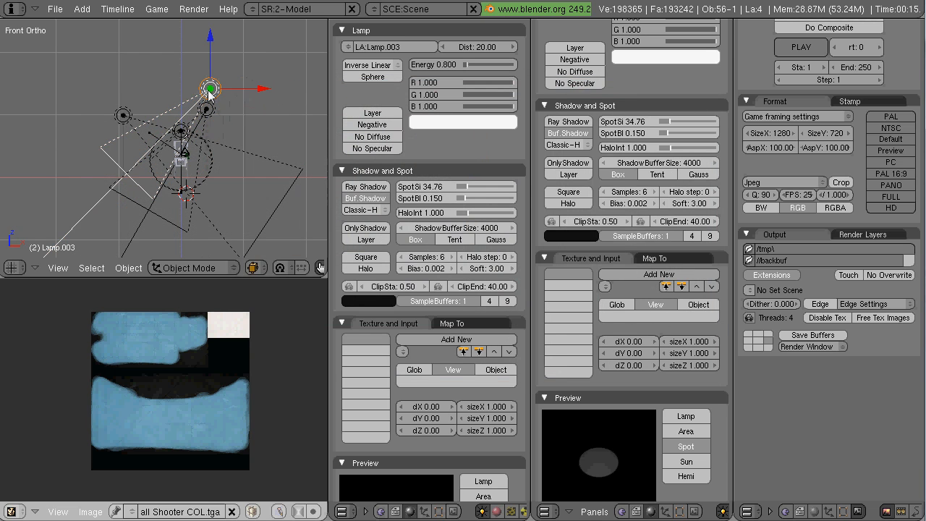
pyautogui.press('r')
pyautogui.click(182, 151)
pyautogui.press('F12')
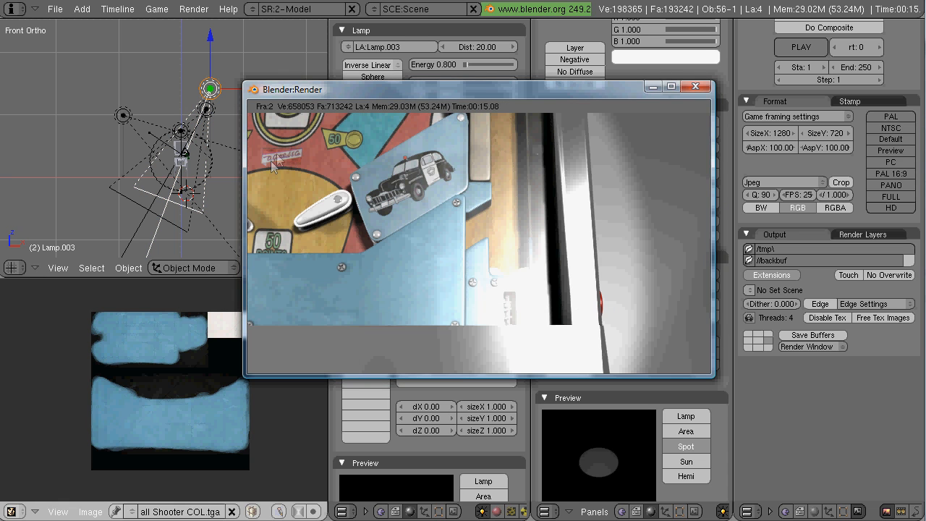
pyautogui.press('Escape')
# - Move Lamp.003 farther out to the side of the machine and rotate it back toward the playfield
pyautogui.press('g')
pyautogui.click(279, 94)
pyautogui.press('r')
pyautogui.click(207, 114)
pyautogui.moveTo(194, 87); pyautogui.dragTo(264, 80, button='middle')
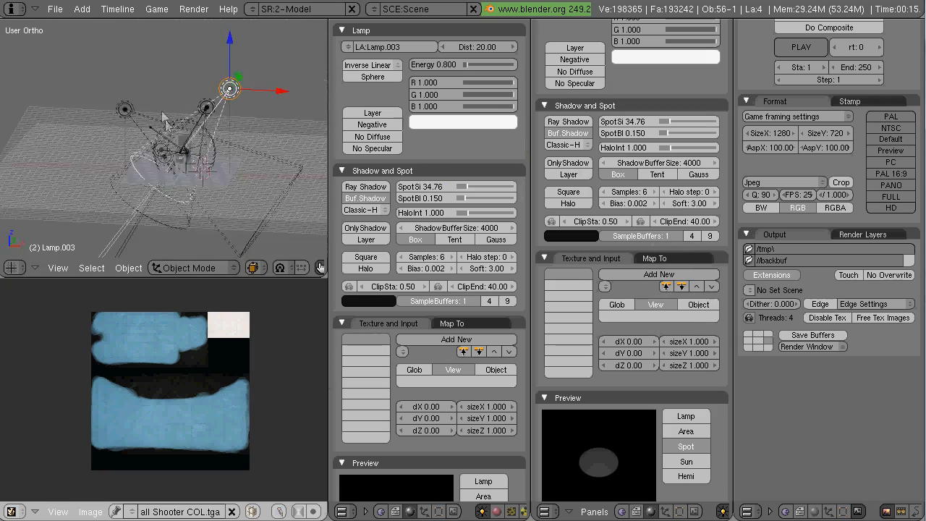
# - Check the lamp placement around the machine and test-render with the repositioned Lamp.003
pyautogui.scroll(4, 264, 80)
pyautogui.moveTo(293, 36); pyautogui.dragTo(299, 49, button='middle')
pyautogui.scroll(-2, 299, 49)
pyautogui.scroll(4, 830, 173)
pyautogui.scroll(3, 646, 153)
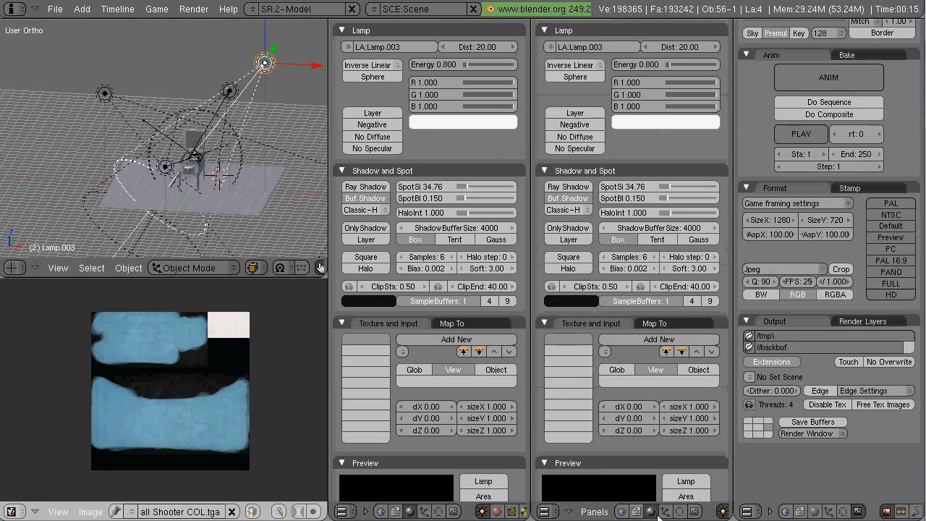
pyautogui.click(496, 512)
pyautogui.press('F12')
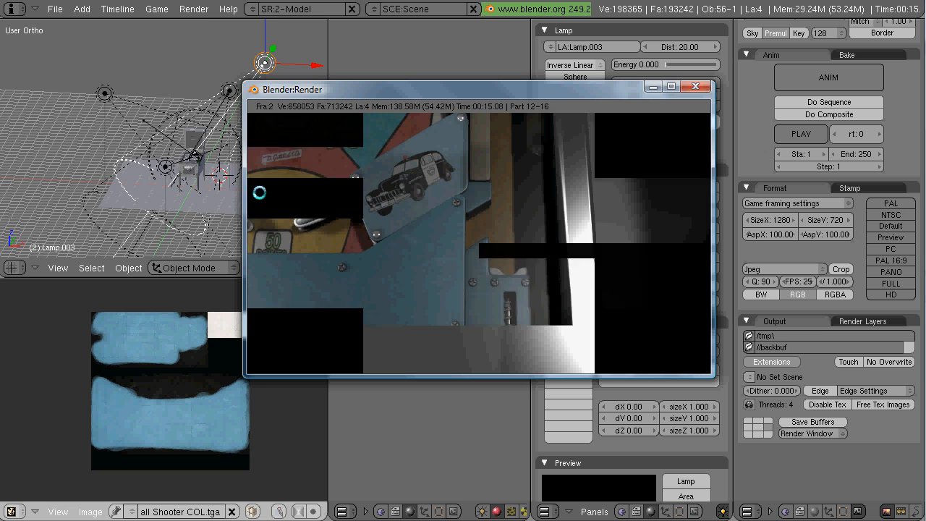
# - Select the object Lamp in front view, render another test image, and close it
pyautogui.rightClick(104, 93)
pyautogui.press('KP_1')
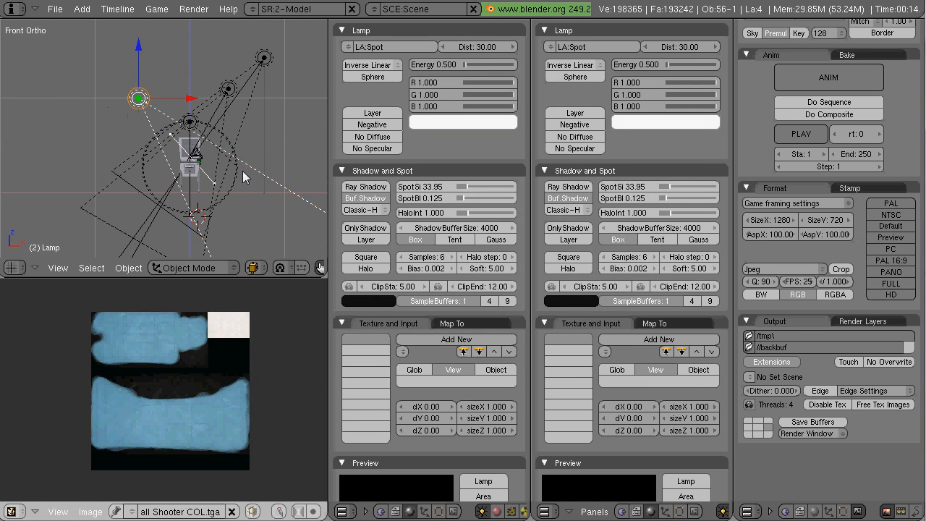
pyautogui.press('F12')
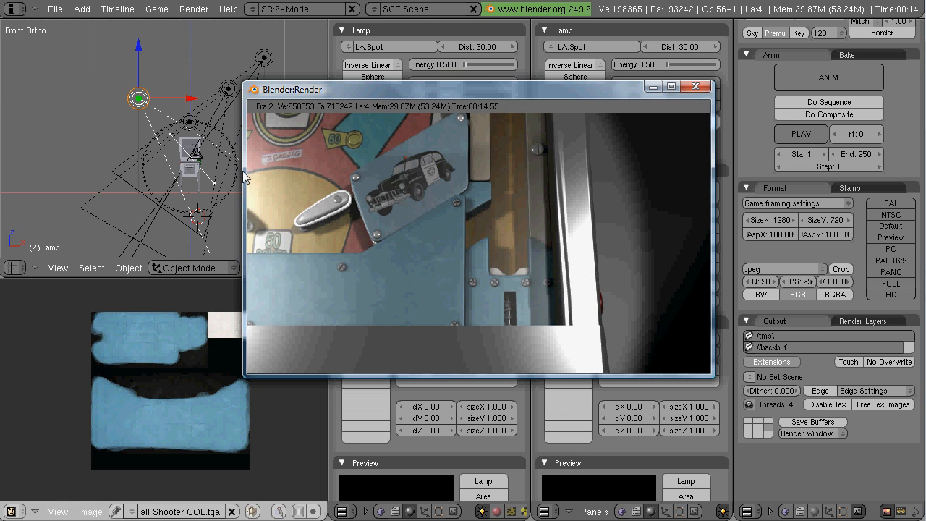
pyautogui.press('Escape')
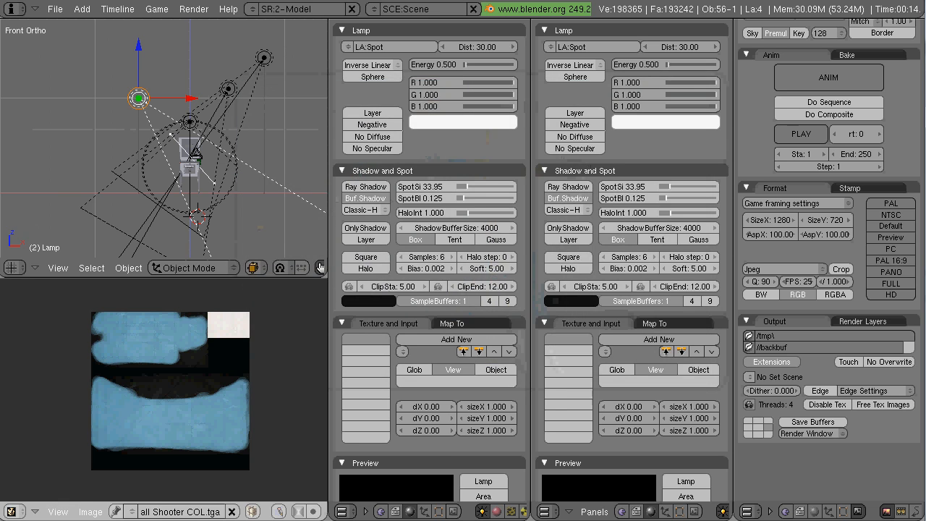
# - Switch to Photoshop, hide the Wires layer, and paste the spottywall.jpg image above the dirt layer of Ball Shooter COL.psd
pyautogui.hotkey('alt', 'Tab')
pyautogui.click(780, 398)
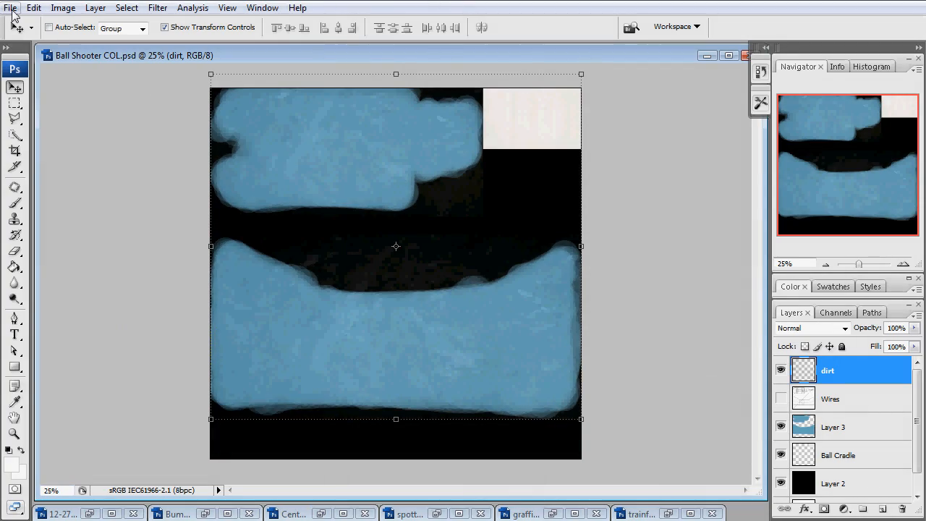
pyautogui.click(669, 513)
pyautogui.click(553, 513)
pyautogui.click(437, 513)
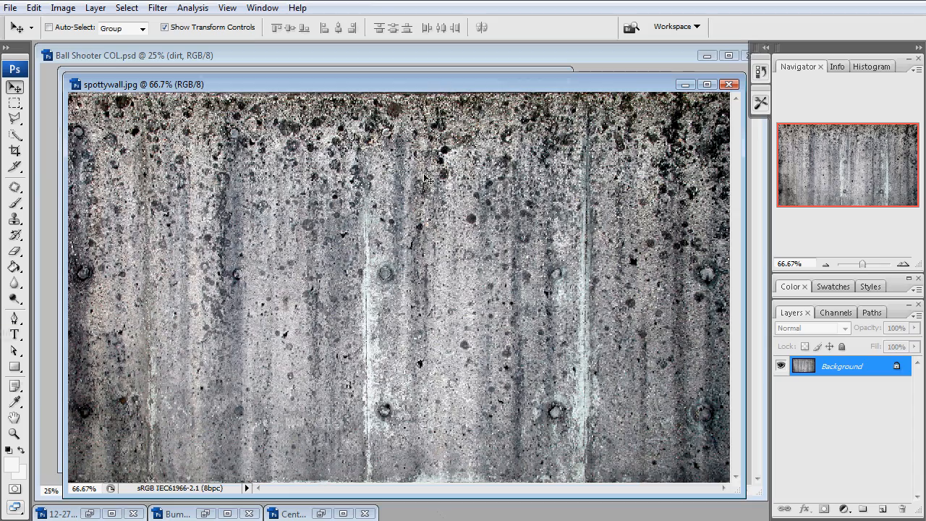
pyautogui.click(570, 54)
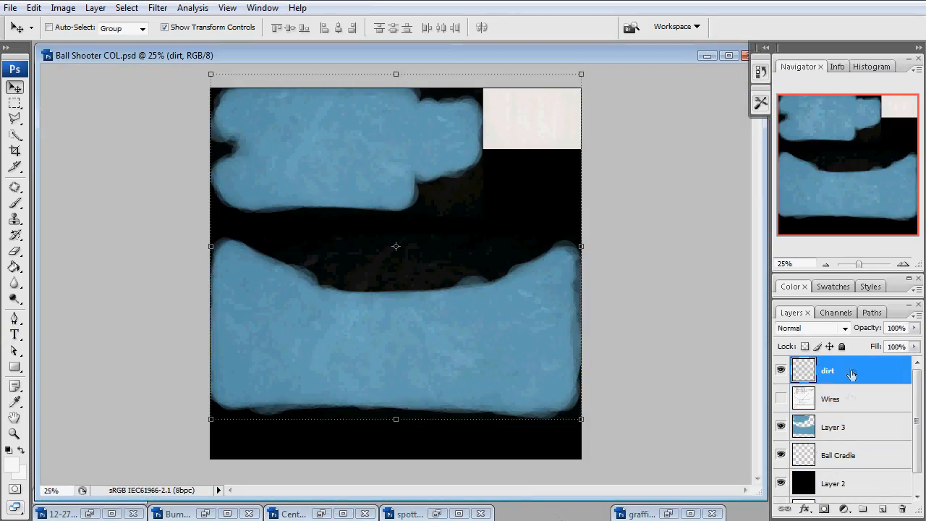
pyautogui.hotkey('ctrl', 'v')
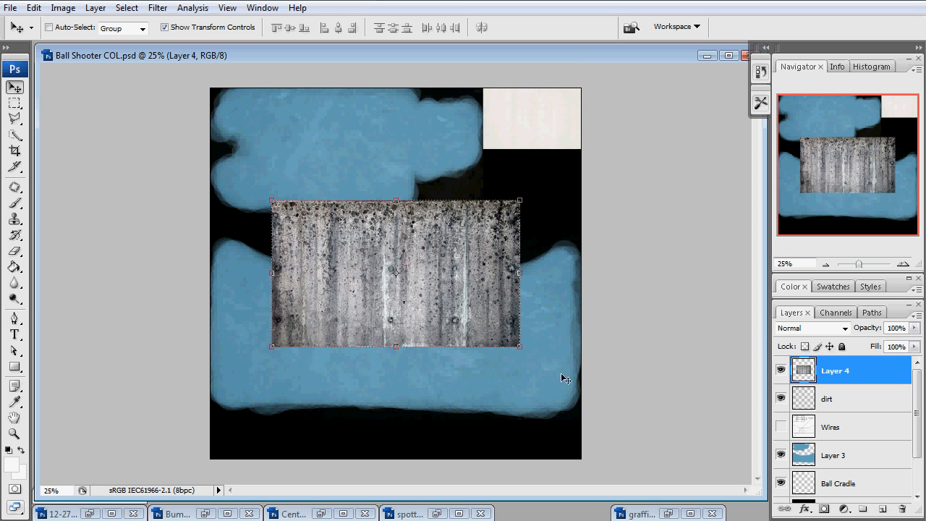
# - Lower Layer 4 to 6% opacity, enlarge it to cover the lower half of the texture, and toggle its visibility to compare
pyautogui.moveTo(914, 342); pyautogui.dragTo(850, 351)
pyautogui.moveTo(441, 284); pyautogui.dragTo(373, 319)
pyautogui.moveTo(452, 383); pyautogui.dragTo(684, 478)
pyautogui.moveTo(914, 328); pyautogui.dragTo(847, 351)
pyautogui.press('Return')
pyautogui.click(781, 370)
pyautogui.click(781, 370)
pyautogui.click(914, 328)
pyautogui.click(781, 370)
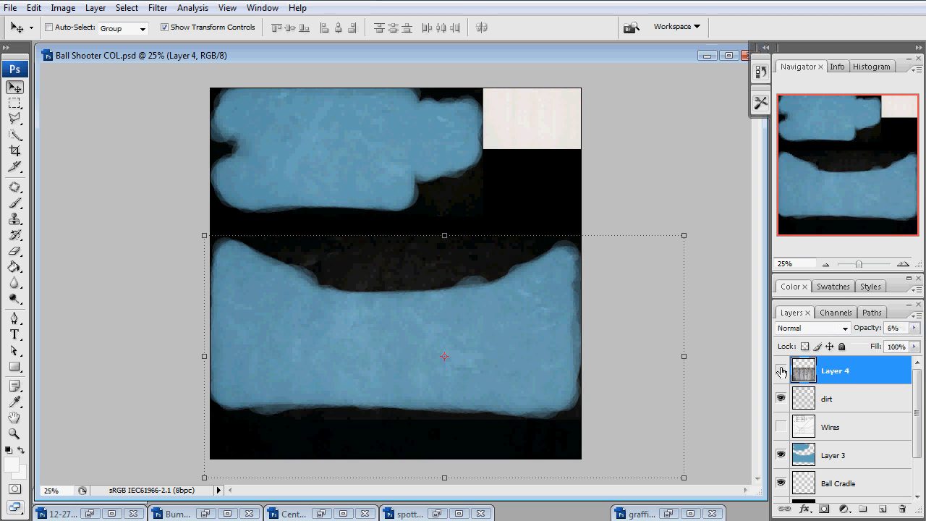
# - Duplicate Layer 4 over the upper blue shapes and scale the copy to about 89.6% width and 66.9% height
pyautogui.keyDown('alt'); pyautogui.moveTo(360, 282); pyautogui.dragTo(259, 121); pyautogui.keyUp('alt')
pyautogui.moveTo(582, 315); pyautogui.dragTo(482, 235)
pyautogui.moveTo(103, 153); pyautogui.dragTo(51, 153)
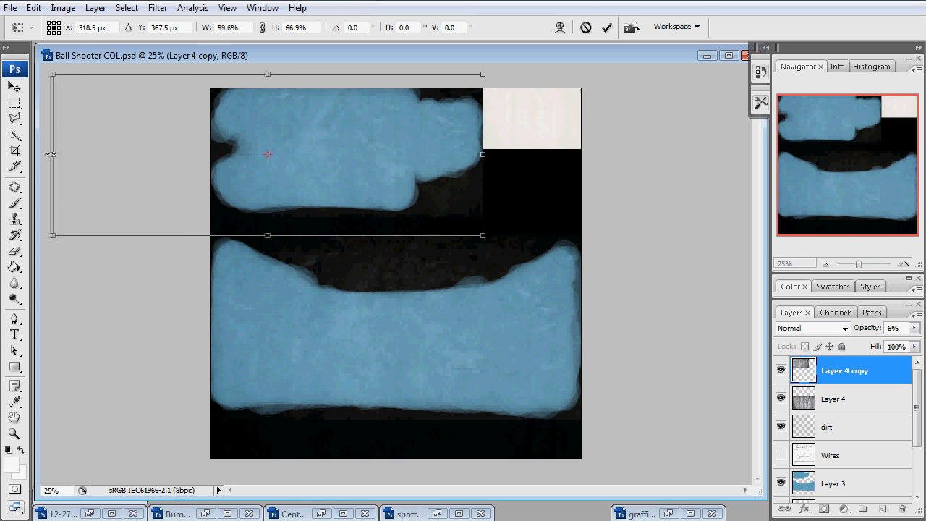
pyautogui.press('Return')
# - Merge Layer 4 and its copy into one layer and rename it dirt 2
pyautogui.click(836, 427)
pyautogui.keyDown('shift'); pyautogui.click(837, 370); pyautogui.keyUp('shift')
pyautogui.click(835, 398)
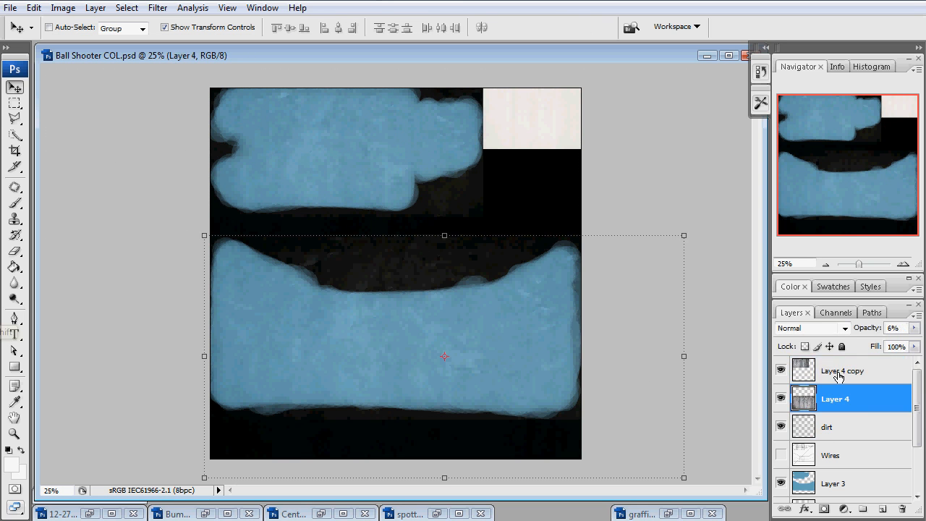
pyautogui.keyDown('shift'); pyautogui.click(839, 374); pyautogui.keyUp('shift')
pyautogui.hotkey('ctrl', 'e')
pyautogui.doubleClick(839, 369)
# - Save the texture as a Targa copy over Ball Shooter COL.tga in the pinball machine folder
pyautogui.click(10, 7)
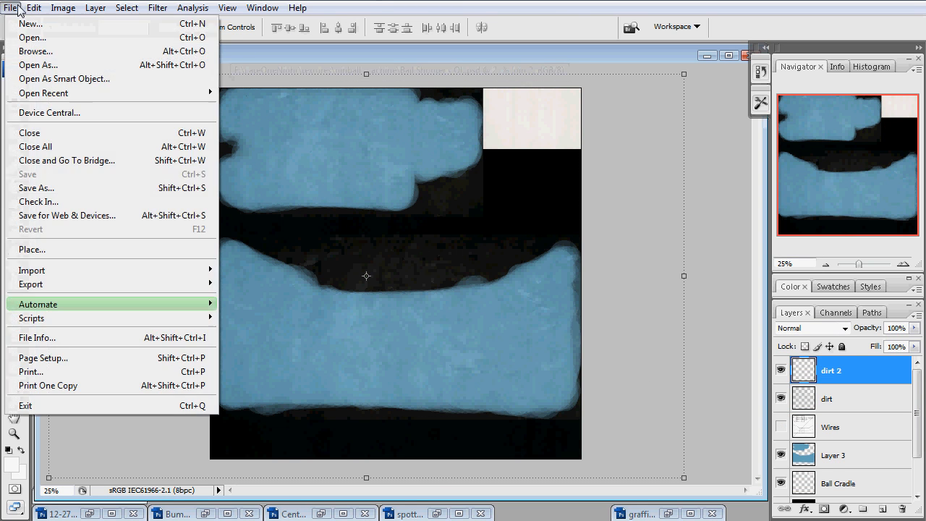
pyautogui.click(43, 187)
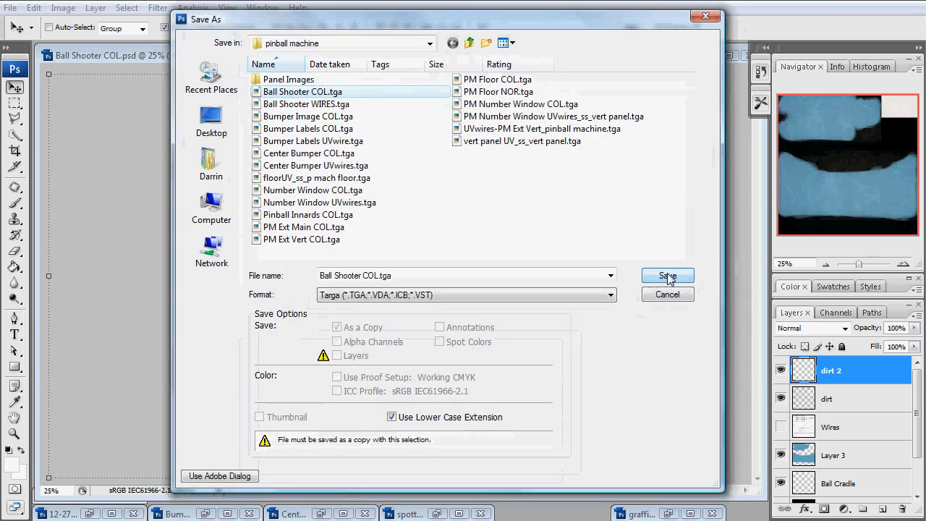
pyautogui.click(666, 273)
pyautogui.click(511, 296)
# - Switch to Blender, reload Ball Shooter COL.tga on the ss_innards object, and test-render the camera view
pyautogui.hotkey('alt', 'Tab')
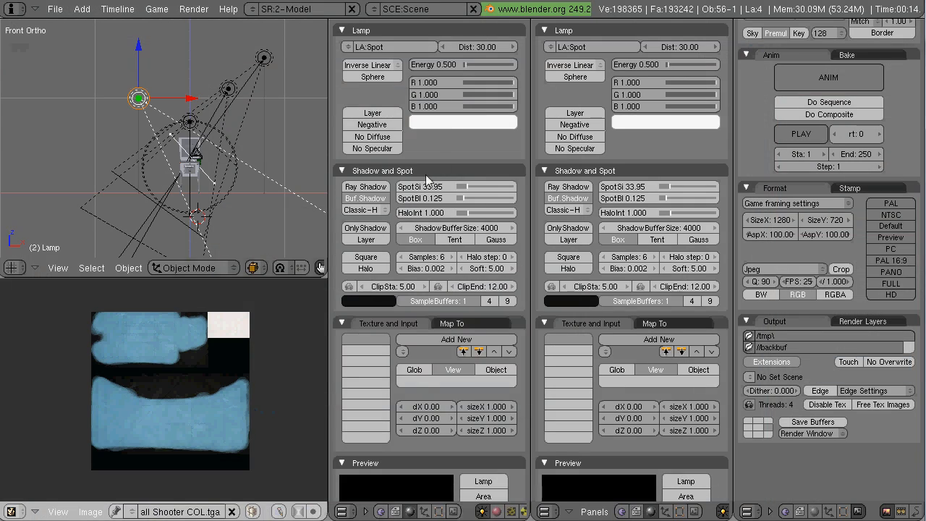
pyautogui.click(512, 512)
pyautogui.click(689, 512)
pyautogui.moveTo(217, 130); pyautogui.dragTo(183, 168, button='middle')
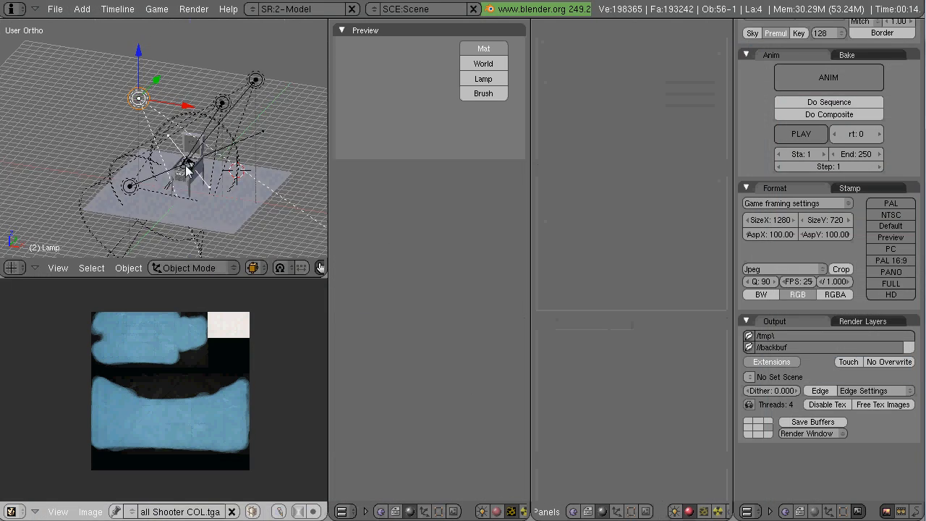
pyautogui.scroll(8, 186, 169)
pyautogui.press('KP_0')
pyautogui.scroll(2, 142, 166)
pyautogui.rightClick(113, 167)
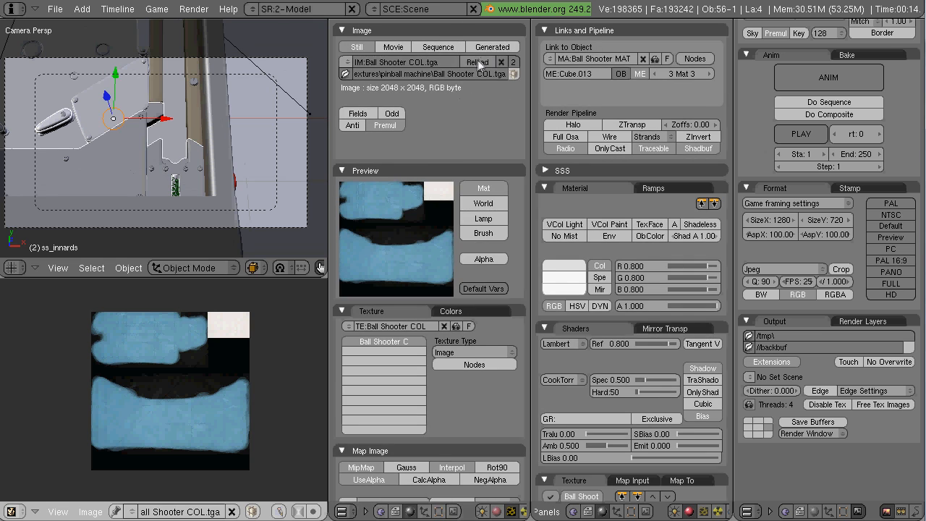
pyautogui.click(477, 63)
pyautogui.press('F12')
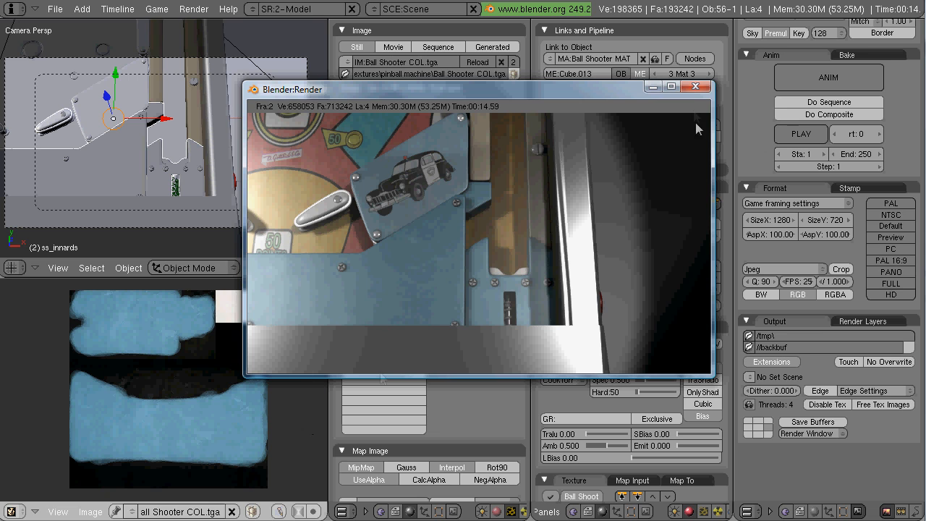
pyautogui.press('Escape')
# - Select the ss_dual bump long object and look through its material slots for the one used on its screws
pyautogui.rightClick(109, 148)
pyautogui.rightClick(121, 120)
pyautogui.scroll(4, 121, 120)
pyautogui.moveTo(120, 130)
pyautogui.keyDown('shift'); pyautogui.mouseDown(button='middle')
pyautogui.moveTo(140, 139)
pyautogui.moveTo(126, 136)
pyautogui.mouseUp(button='middle'); pyautogui.keyUp('shift')
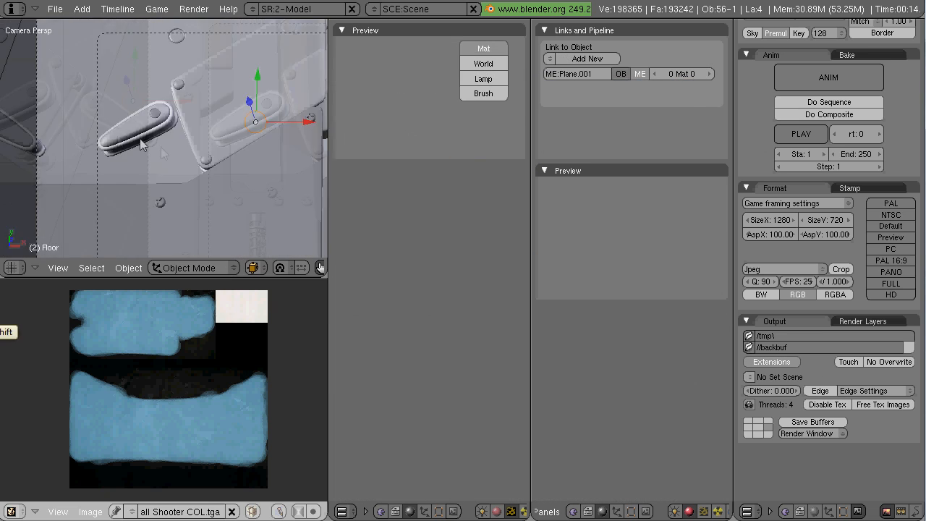
pyautogui.rightClick(135, 153)
pyautogui.click(844, 512)
pyautogui.scroll(3, 792, 288)
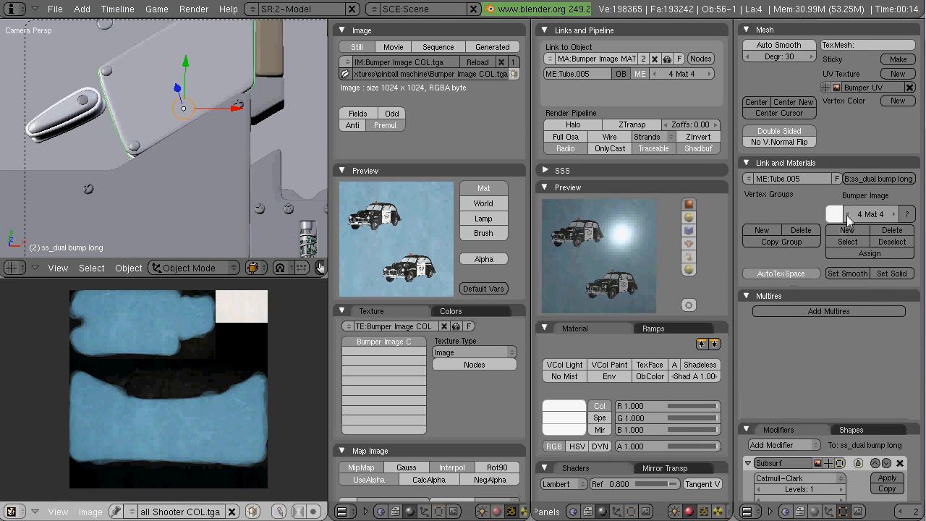
pyautogui.click(847, 214)
pyautogui.click(848, 214)
pyautogui.click(847, 214)
pyautogui.click(894, 215)
pyautogui.scroll(-2, 201, 193)
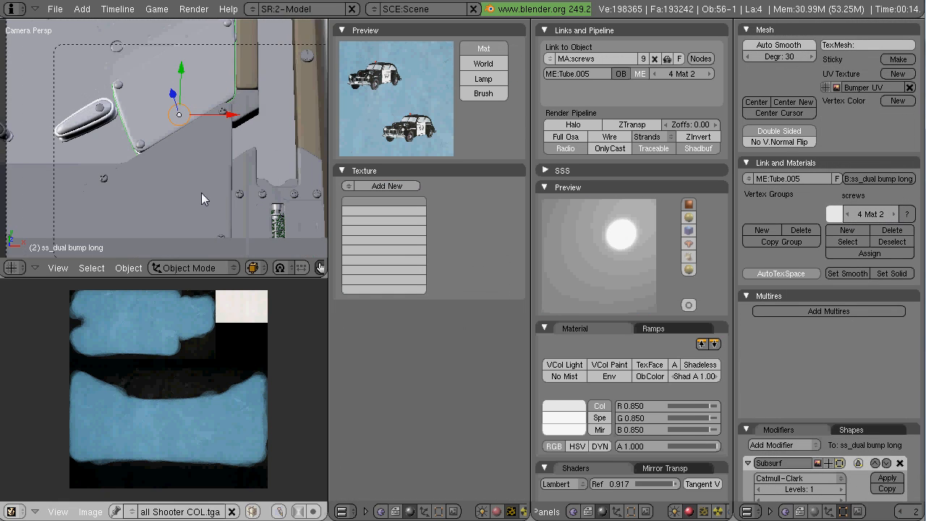
# - Assign the existing screws material to the second material slot of ss_innards and test-render the result
pyautogui.rightClick(201, 193)
pyautogui.click(849, 215)
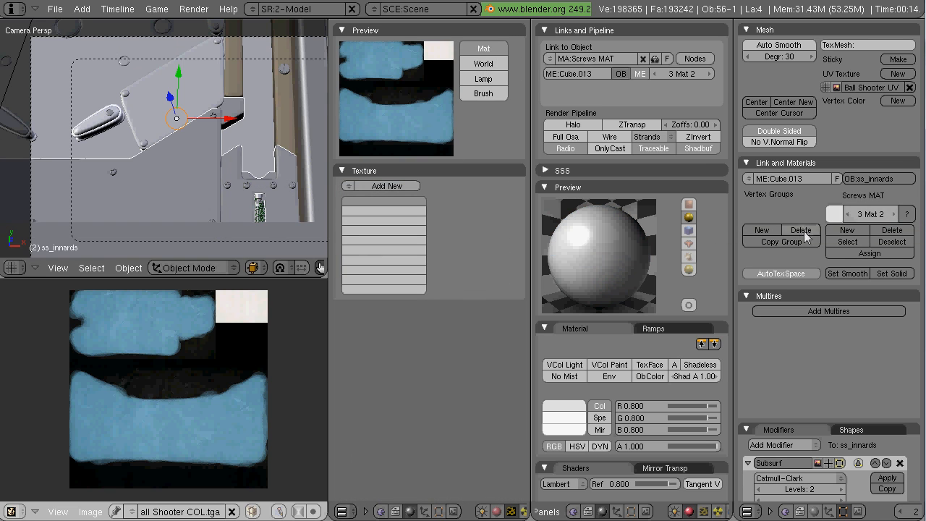
pyautogui.click(549, 59)
pyautogui.click(791, 111)
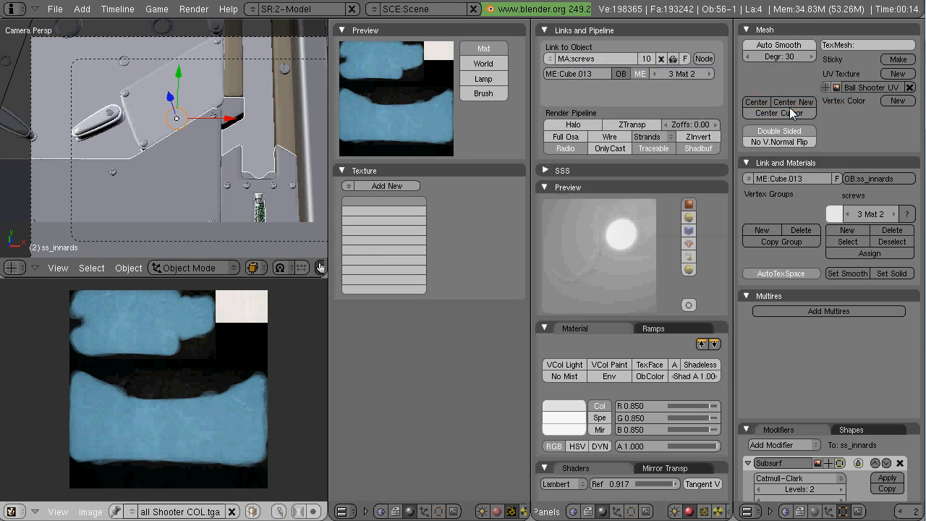
pyautogui.press('F12')
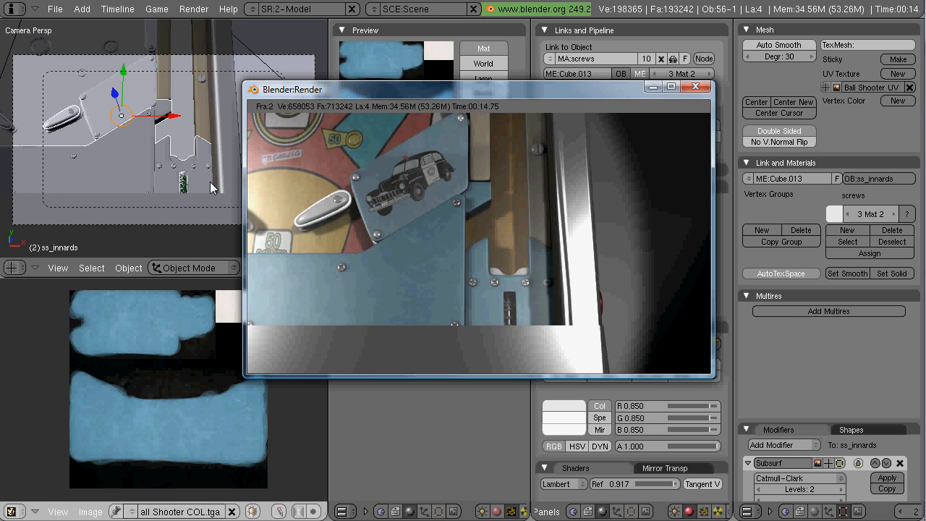
pyautogui.press('Escape')
# - Open the plunger's Tube object for mesh editing and give it a new material named Plunger Tip
pyautogui.hotkey('shift', 'space')
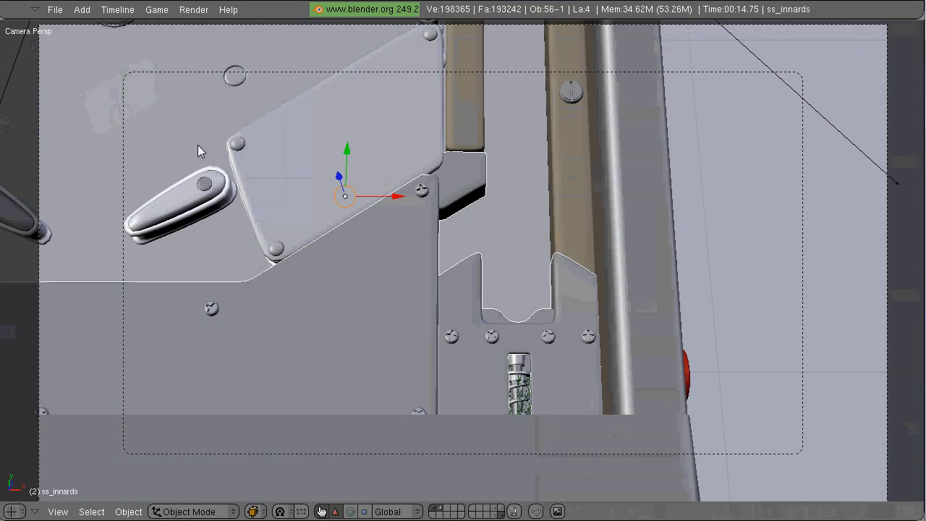
pyautogui.rightClick(569, 384)
pyautogui.rightClick(523, 378)
pyautogui.press('KP_Decimal')
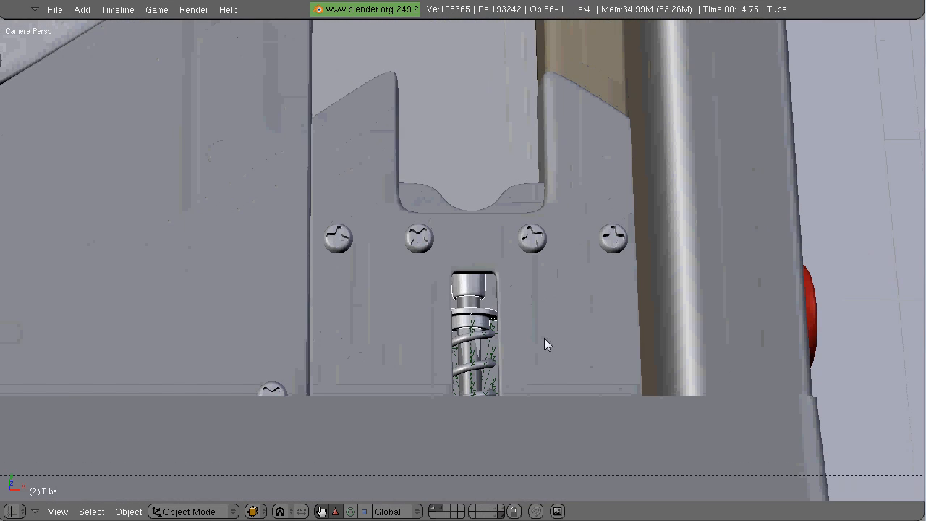
pyautogui.press('Tab')
pyautogui.hotkey('shift', 'space')
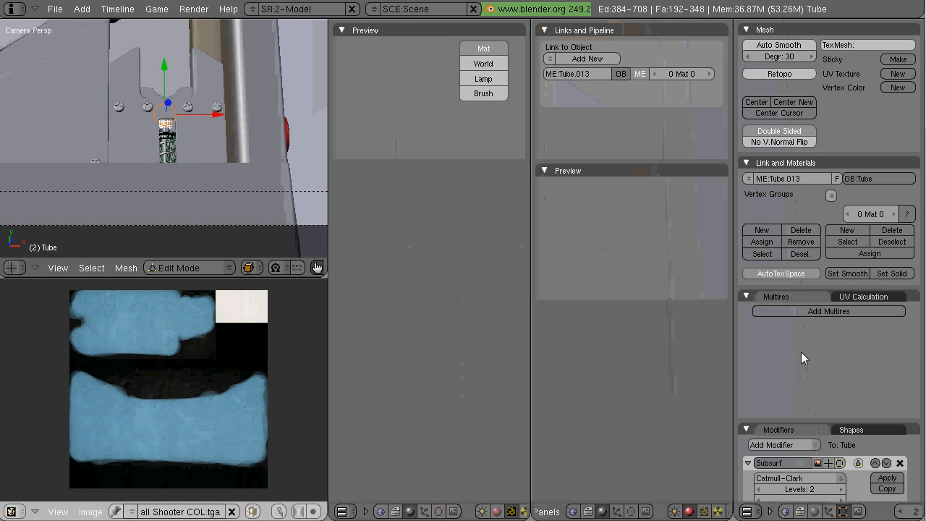
pyautogui.click(587, 58)
pyautogui.click(586, 58)
pyautogui.write('Plm')
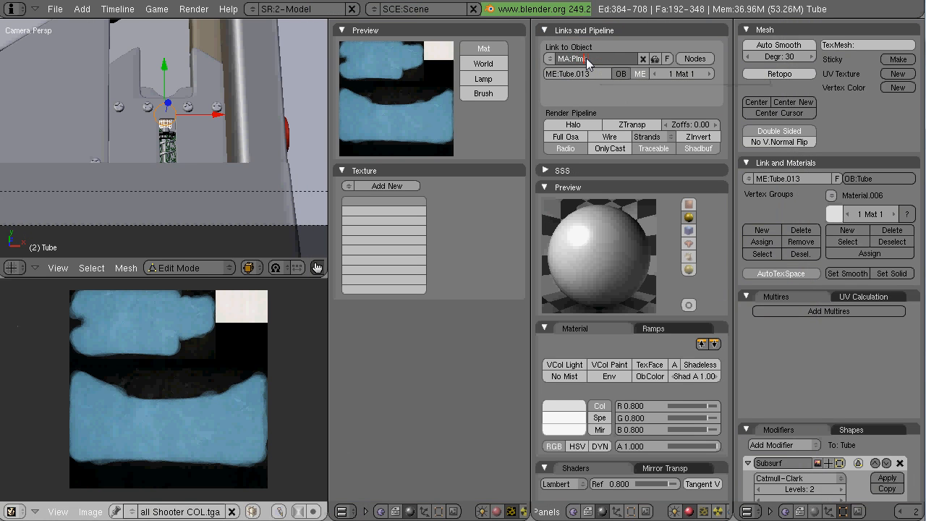
# - Select only the ring part of the plunger mesh and add a second material to it named Ring
pyautogui.click(851, 242)
pyautogui.hotkey('shift', 'space')
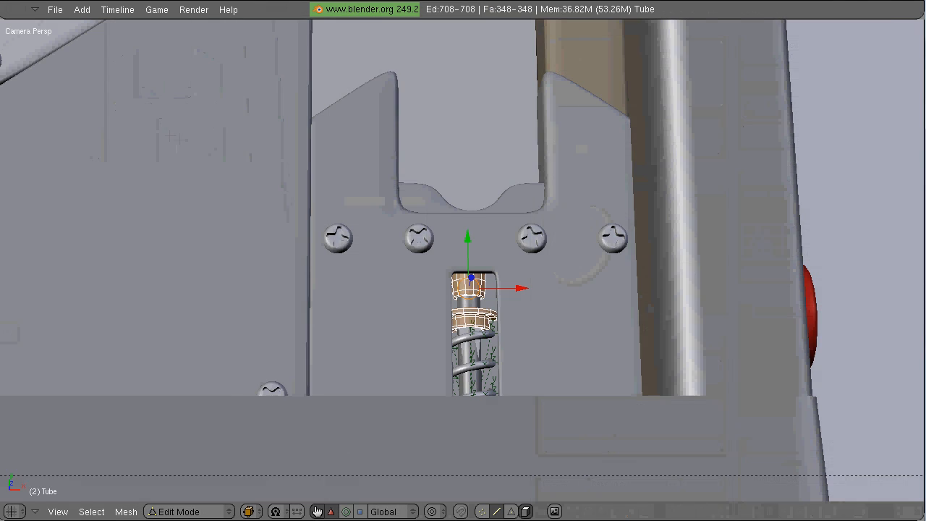
pyautogui.scroll(2, 490, 323)
pyautogui.keyDown('shift'); pyautogui.moveTo(490, 323); pyautogui.dragTo(442, 250, button='middle'); pyautogui.keyUp('shift')
pyautogui.press('a')
pyautogui.press('l')
pyautogui.hotkey('shift', 'space')
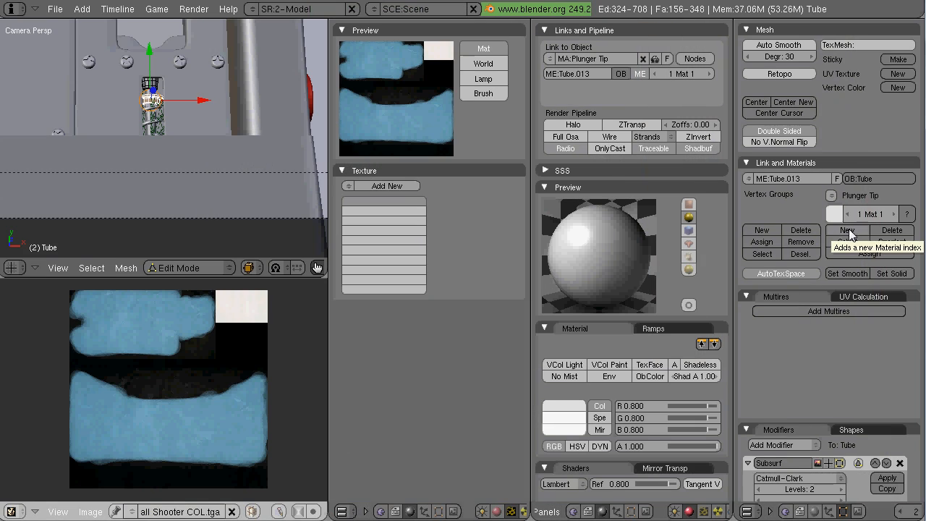
pyautogui.click(612, 59)
pyautogui.write('Righ')
pyautogui.press('BackSpace')
pyautogui.press('BackSpace')
pyautogui.write('ng')
pyautogui.press('Return')
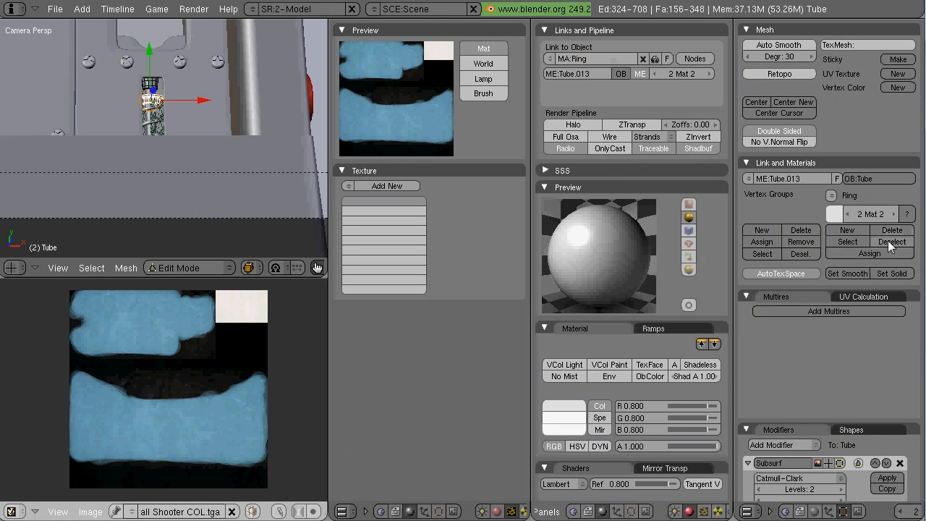
# - Replace the Plunger Tip material in the first slot with the existing white bands material
pyautogui.click(848, 214)
pyautogui.click(886, 242)
pyautogui.click(549, 59)
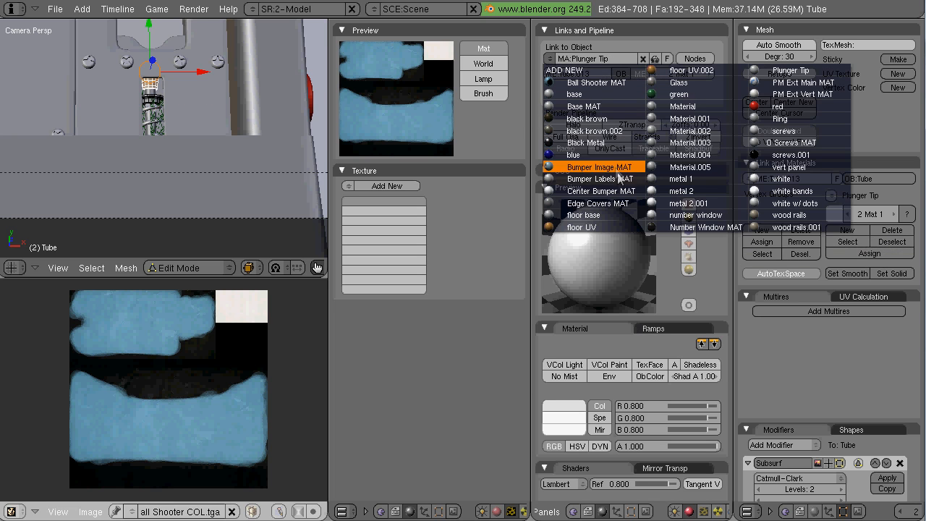
pyautogui.click(793, 191)
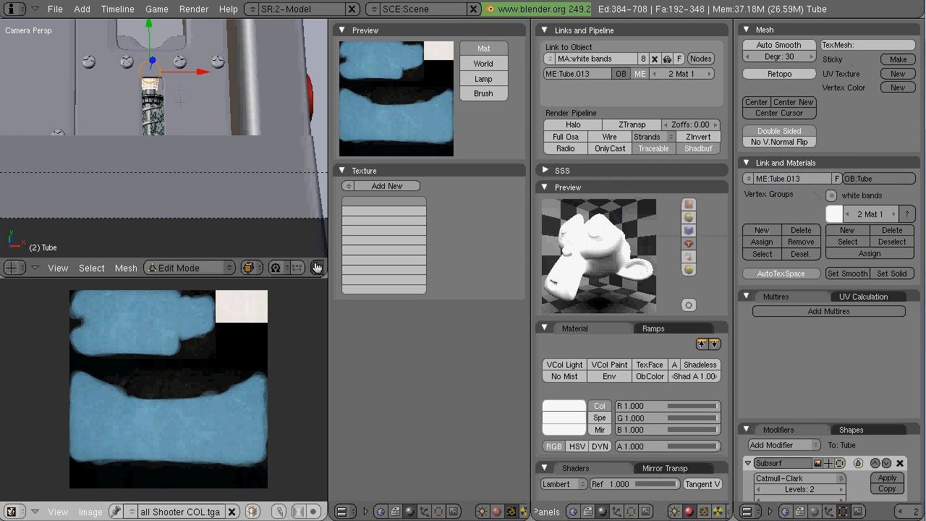
# - Replace the Ring material in the second slot with the existing screws material and leave mesh editing
pyautogui.click(893, 242)
pyautogui.click(895, 215)
pyautogui.click(847, 242)
pyautogui.click(549, 58)
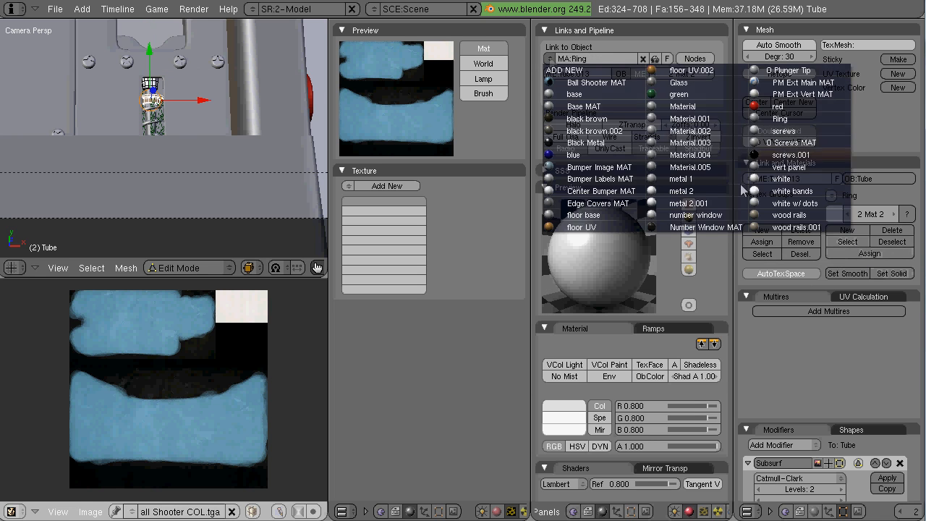
pyautogui.click(783, 131)
pyautogui.press('Tab')
pyautogui.scroll(-7, 231, 166)
pyautogui.keyDown('shift'); pyautogui.moveTo(182, 75); pyautogui.dragTo(195, 115, button='middle'); pyautogui.keyUp('shift')
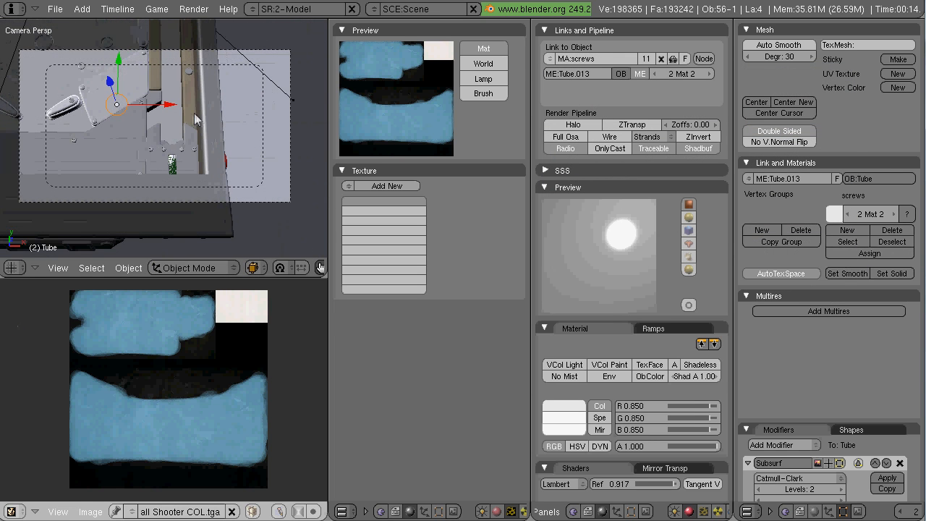
# - Select the ss_wood rails object and open it for mesh editing in wireframe from above, near the ball shooter
pyautogui.rightClick(190, 114)
pyautogui.hotkey('ctrl', 'Up')
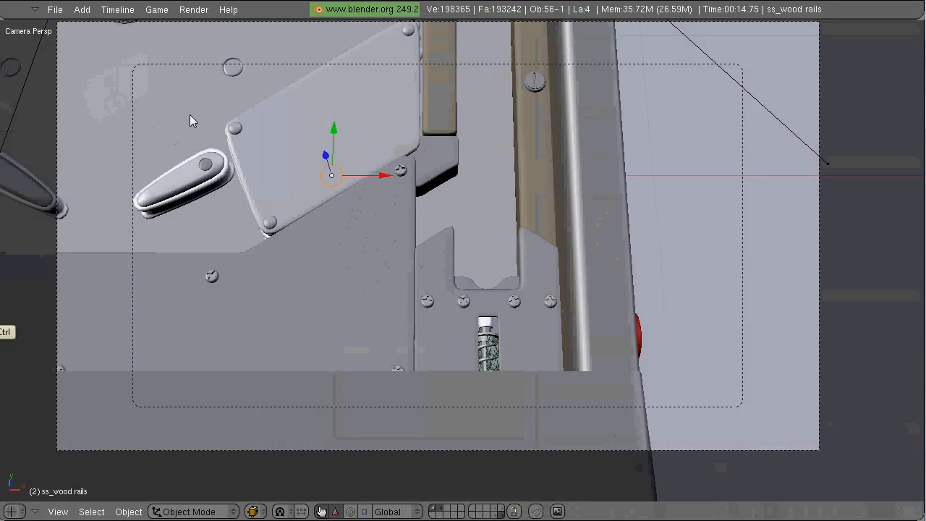
pyautogui.press('KP_7')
pyautogui.scroll(-8, 532, 231)
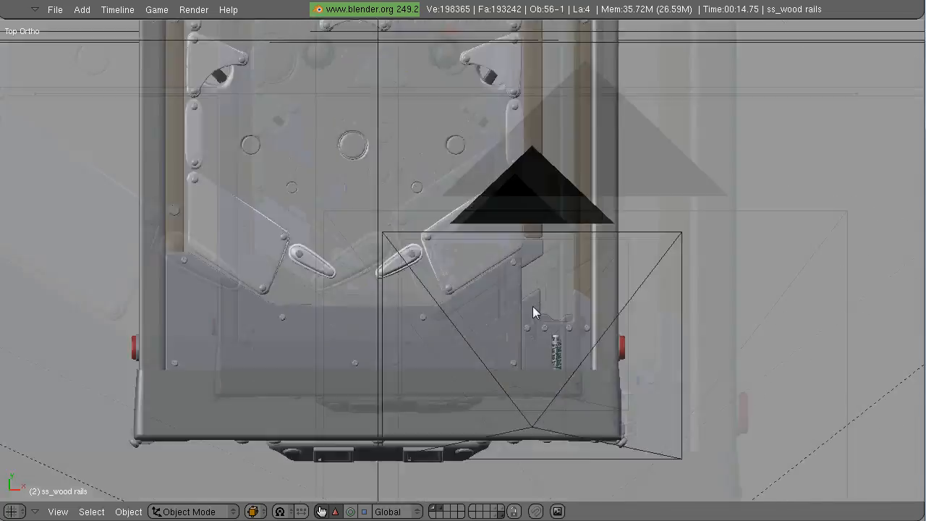
pyautogui.scroll(5, 533, 310)
pyautogui.keyDown('shift'); pyautogui.moveTo(533, 311); pyautogui.dragTo(428, 250, button='middle'); pyautogui.keyUp('shift')
pyautogui.keyDown('shift'); pyautogui.click(500, 515); pyautogui.keyUp('shift')
pyautogui.keyDown('shift'); pyautogui.moveTo(494, 152); pyautogui.dragTo(557, 246, button='middle'); pyautogui.keyUp('shift')
pyautogui.rightClick(557, 246)
pyautogui.rightClick(558, 246)
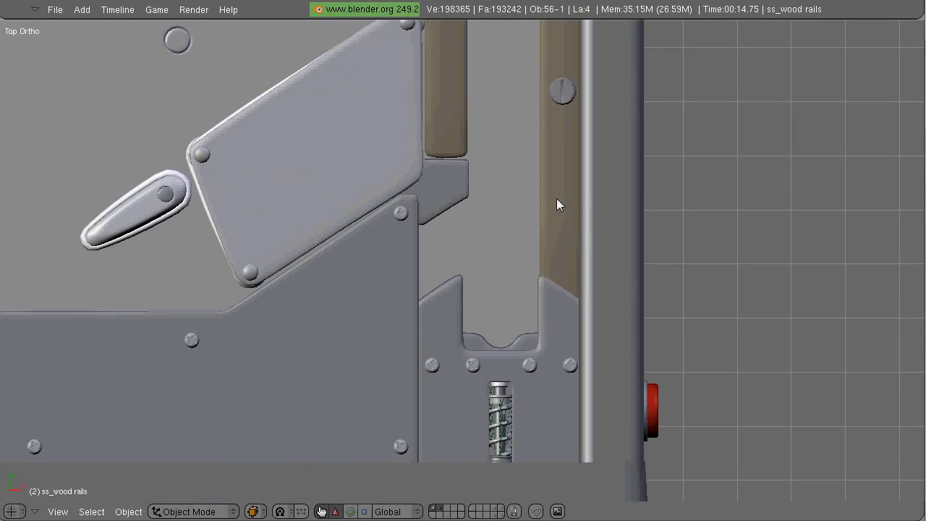
pyautogui.press('Tab')
pyautogui.press('z')
# - Select only the end faces of the wood rail where it meets the ball shooter plate
pyautogui.moveTo(561, 305); pyautogui.dragTo(451, 470, button='middle')
pyautogui.press('KP_5')
pyautogui.scroll(-4, 451, 470)
pyautogui.click(511, 512)
pyautogui.scroll(5, 505, 251)
pyautogui.press('a')
pyautogui.press('b')
pyautogui.moveTo(445, 203); pyautogui.dragTo(520, 285)
pyautogui.press('ctrl+KP_Add')
pyautogui.press('ctrl+KP_Add')
pyautogui.press('ctrl+KP_Add')
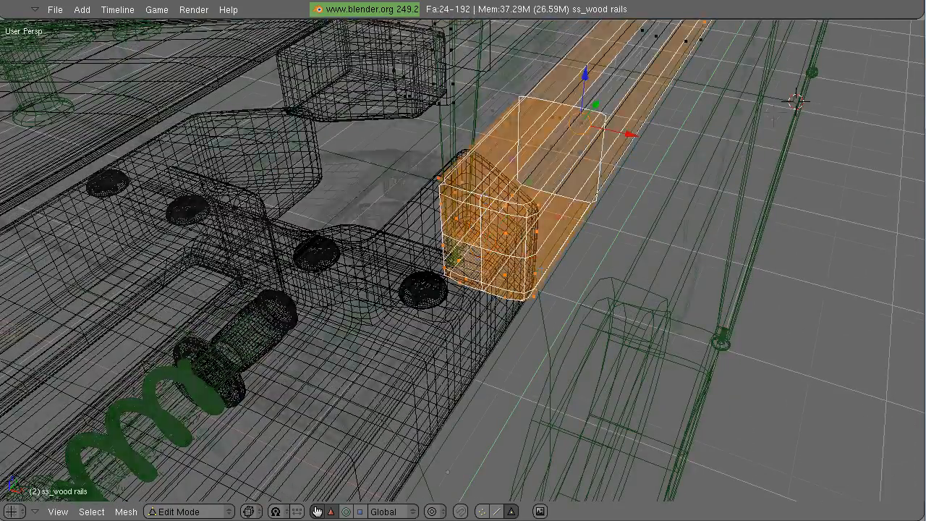
pyautogui.scroll(-5, 505, 251)
pyautogui.press('ctrl+KP_Add')
pyautogui.press('ctrl+KP_Subtract')
pyautogui.press('ctrl+KP_Subtract')
# - Shorten the wood rail in top view by moving its selected end along Y, clear of the ball shooter plate
pyautogui.moveTo(579, 188); pyautogui.dragTo(621, 281, button='middle')
pyautogui.press('KP_7')
pyautogui.scroll(5, 550, 272)
pyautogui.press('KP_5')
pyautogui.keyDown('shift'); pyautogui.moveTo(550, 272); pyautogui.dragTo(558, 298, button='middle'); pyautogui.keyUp('shift')
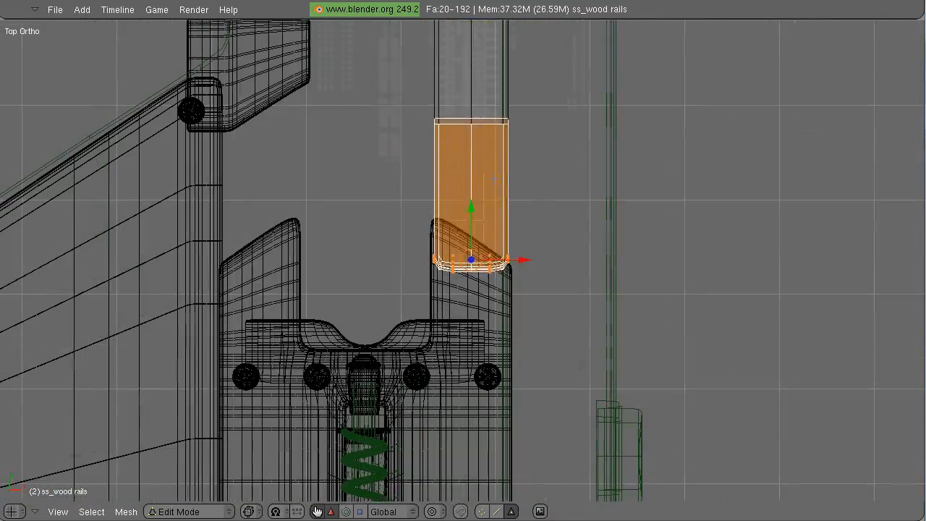
pyautogui.press('g')
pyautogui.press('y')
pyautogui.click(502, 238)
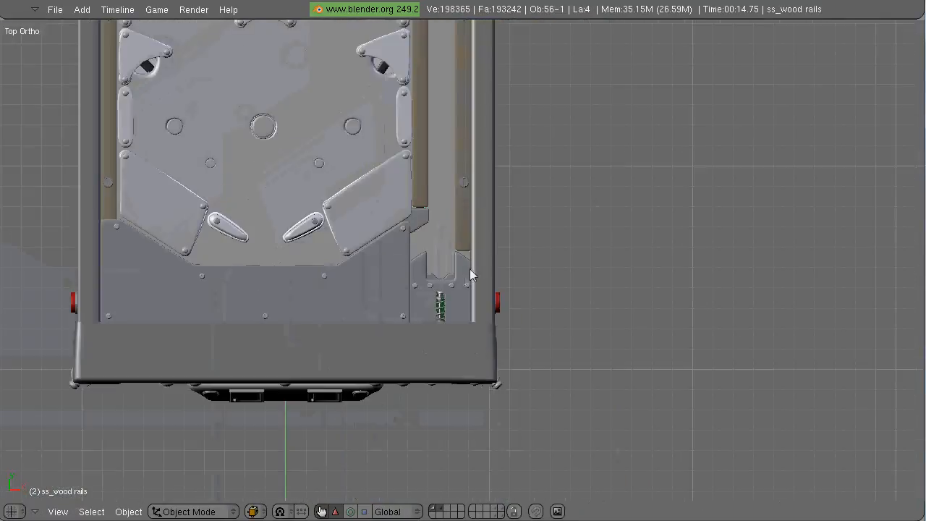
# - Return to the camera view, save the scene file, and render another test image
pyautogui.press('KP_0')
pyautogui.hotkey('ctrl', 'Up')
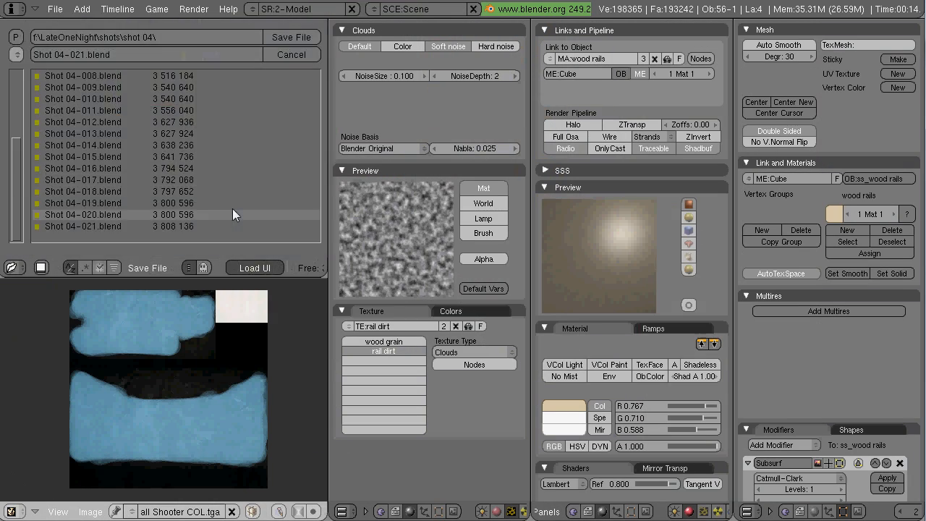
pyautogui.press('F12')
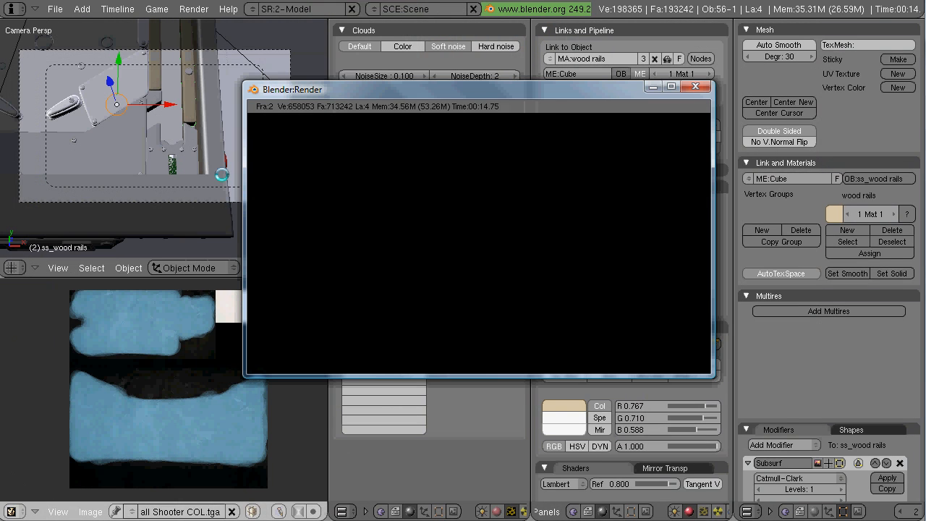